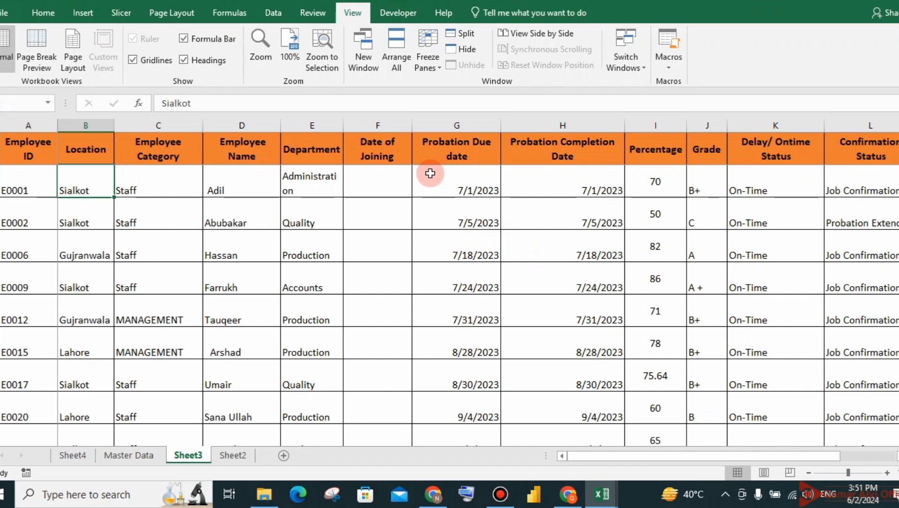
# Compare the empty Date of Joining column on Sheet3 with the same column on the Master Data sheet
pyautogui.moveTo(376, 185); pyautogui.dragTo(378, 417)
pyautogui.click(377, 417)
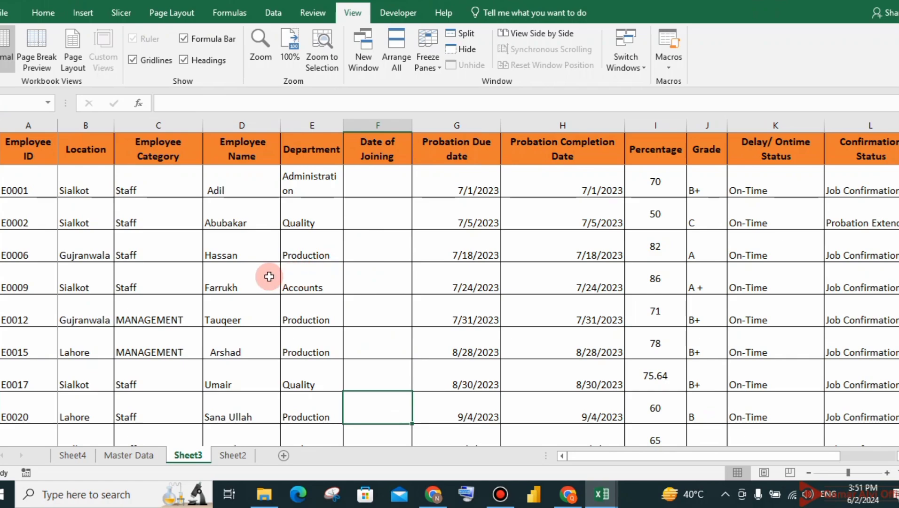
pyautogui.click(128, 455)
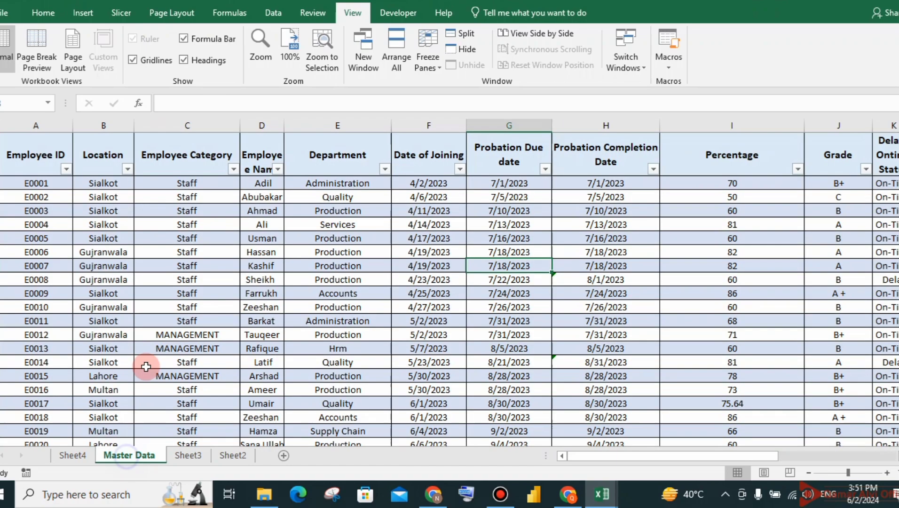
pyautogui.scroll(-1, 213, 259)
pyautogui.scroll(-20, 213, 259)
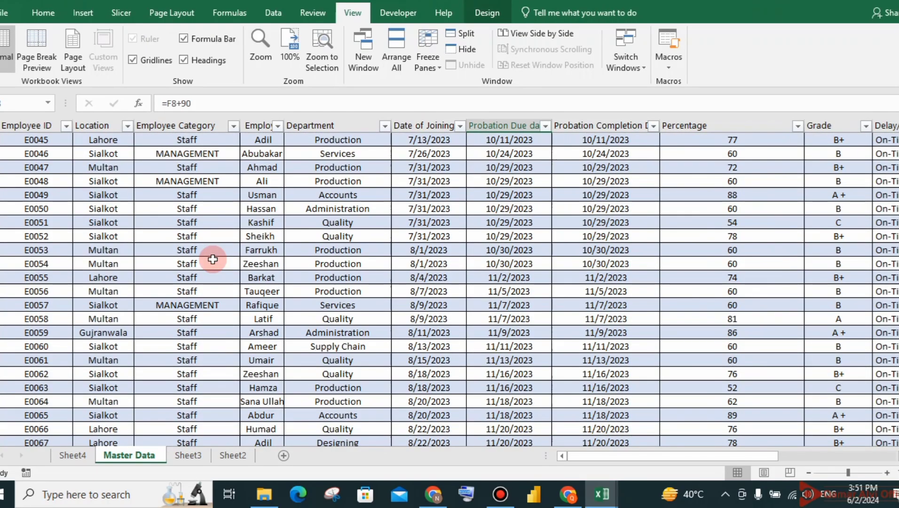
pyautogui.scroll(20, 213, 259)
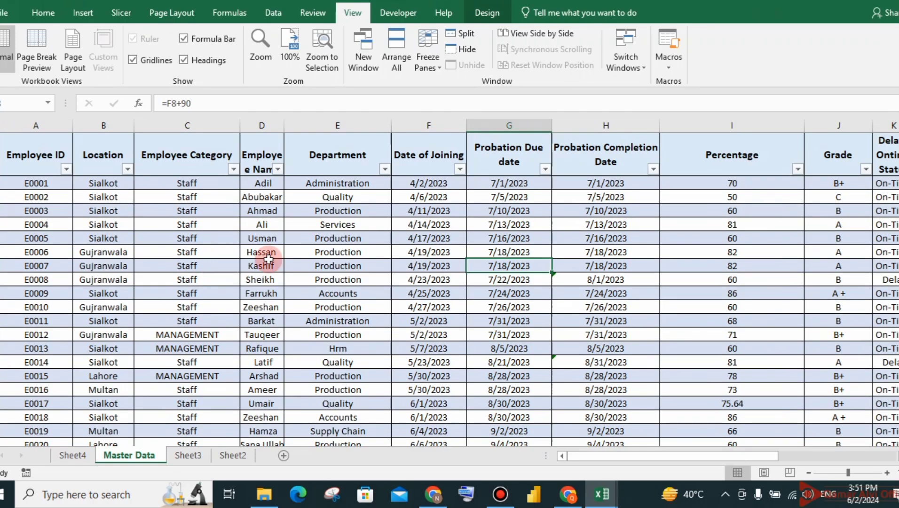
pyautogui.moveTo(426, 183); pyautogui.dragTo(417, 328)
pyautogui.click(419, 362)
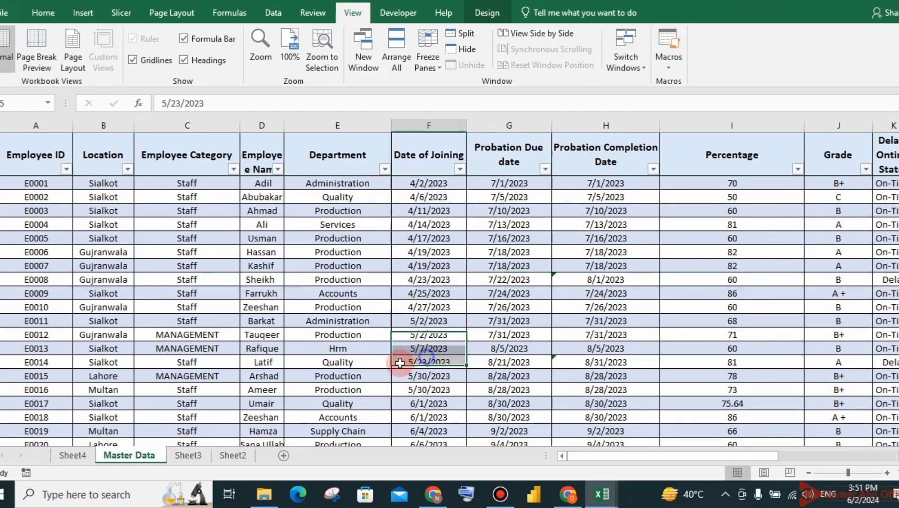
# Review which Sheet3 joining dates must come from Master Data, and view the Vlookup title on Sheet4
pyautogui.click(188, 455)
pyautogui.click(373, 221)
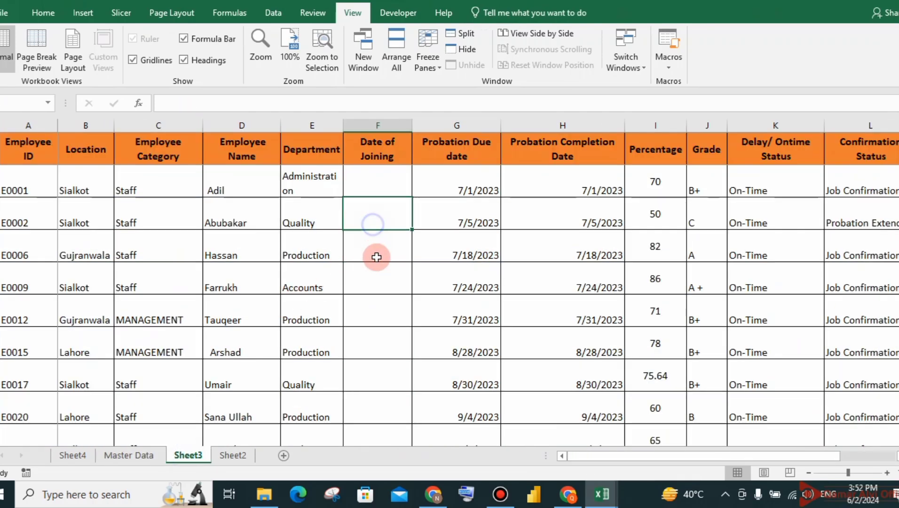
pyautogui.click(376, 249)
pyautogui.click(428, 241)
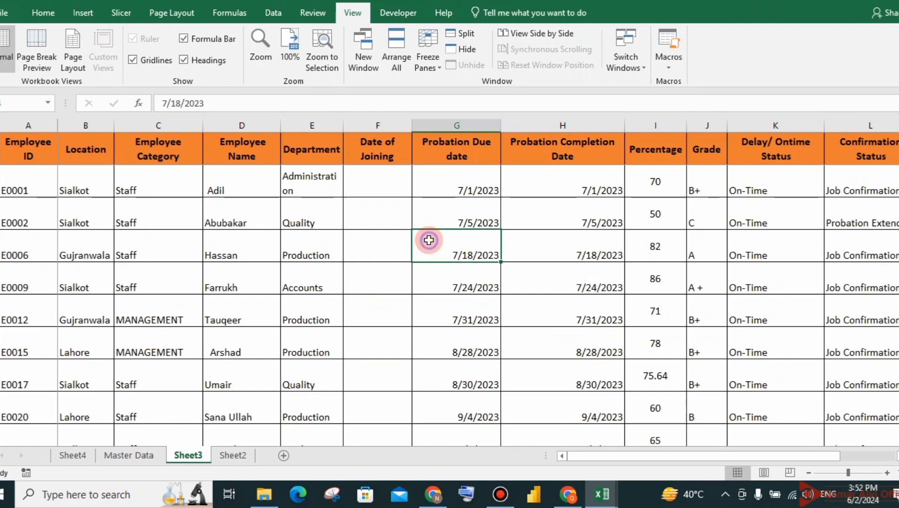
pyautogui.click(129, 455)
pyautogui.scroll(-5, 38, 240)
pyautogui.scroll(5, 215, 312)
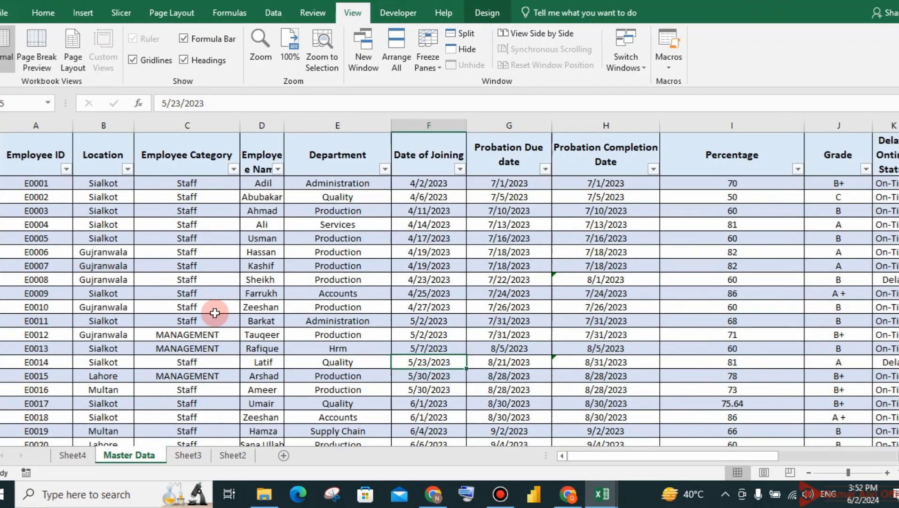
pyautogui.click(187, 455)
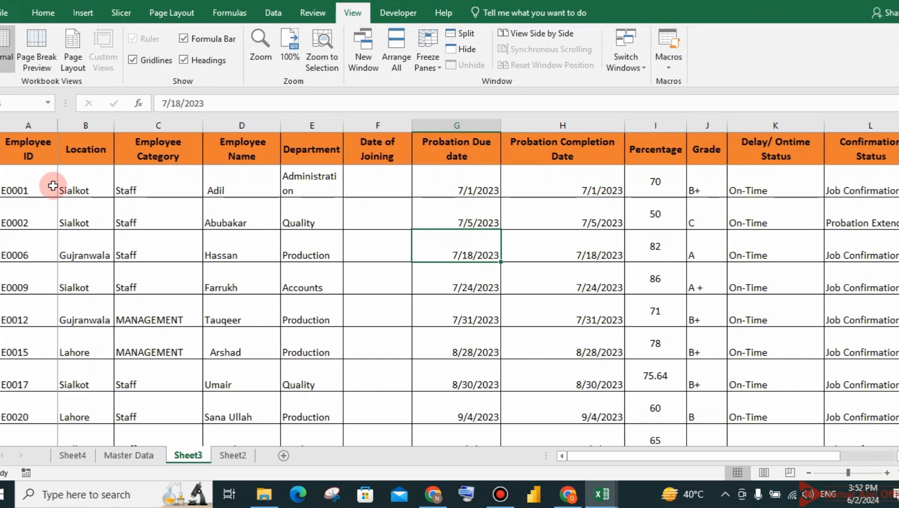
pyautogui.moveTo(378, 190); pyautogui.dragTo(367, 423)
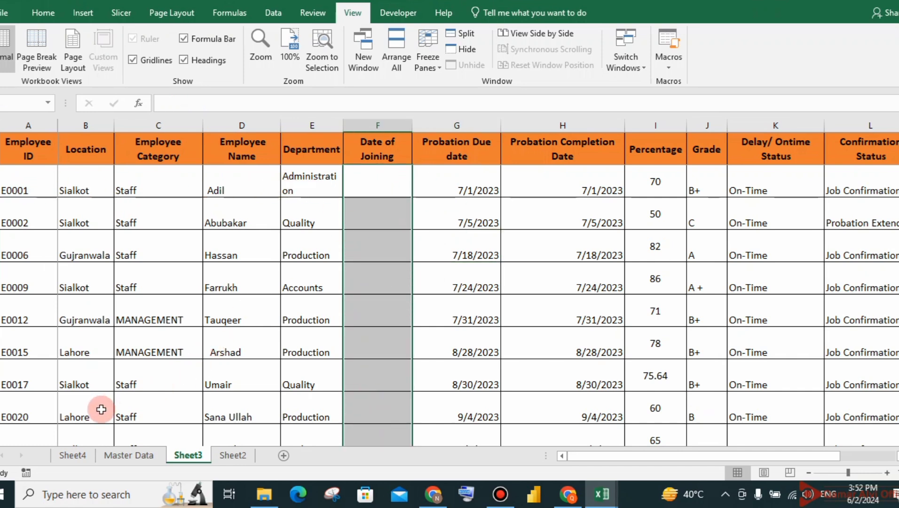
pyautogui.click(72, 454)
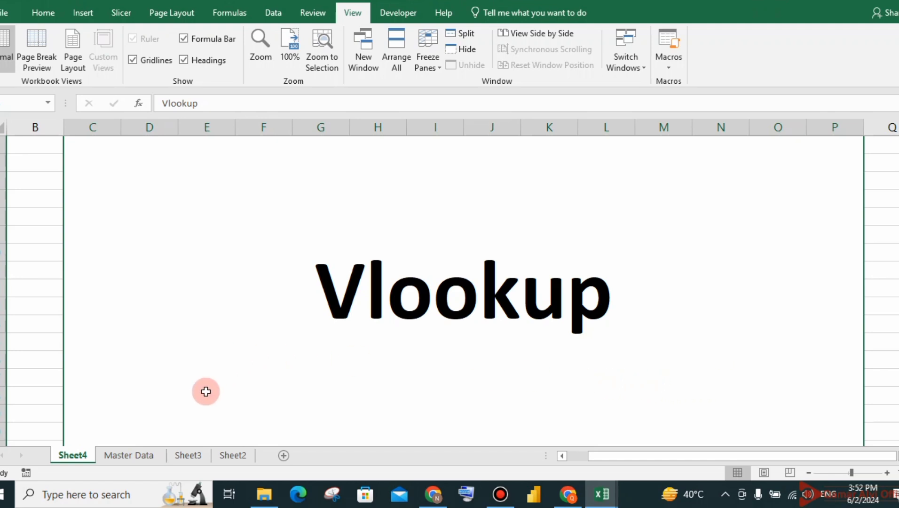
pyautogui.click(186, 455)
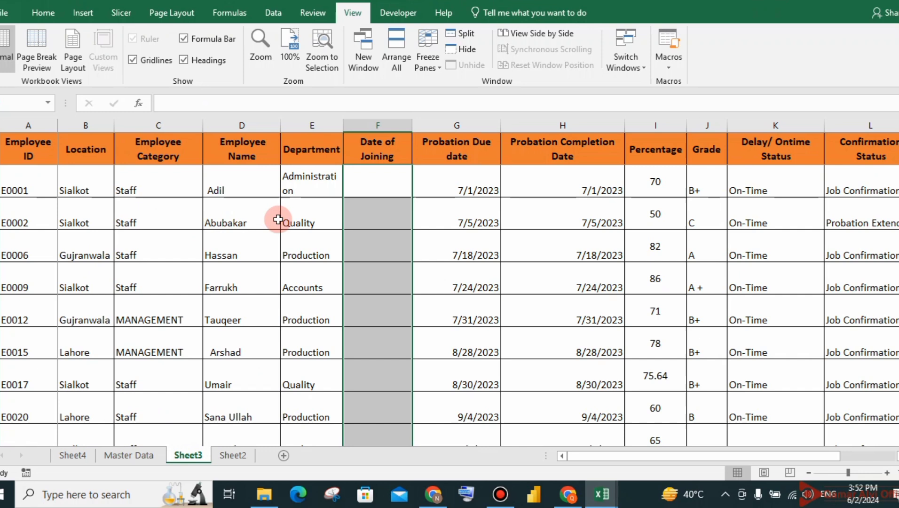
# Begin a VLOOKUP formula in Date of Joining cell F2 on Sheet3, with A2 as the lookup value
pyautogui.click(373, 188)
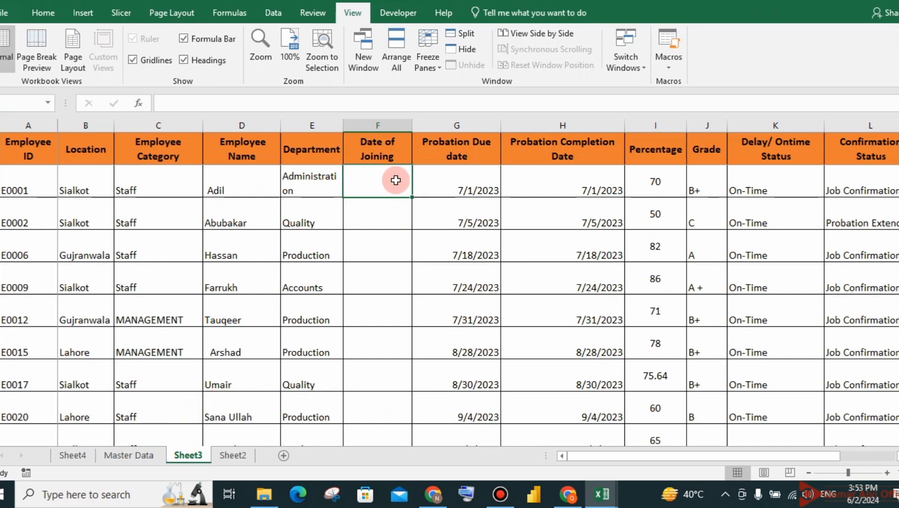
pyautogui.write('=vl')
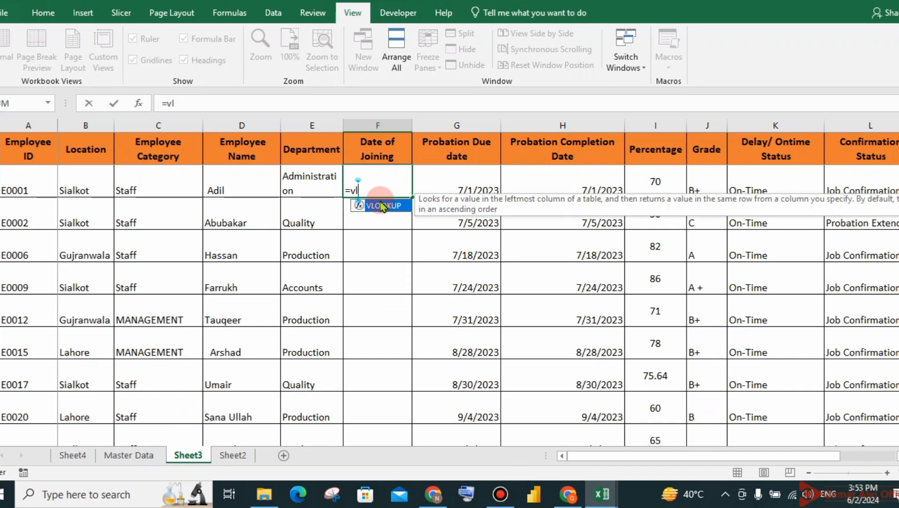
pyautogui.doubleClick(382, 206)
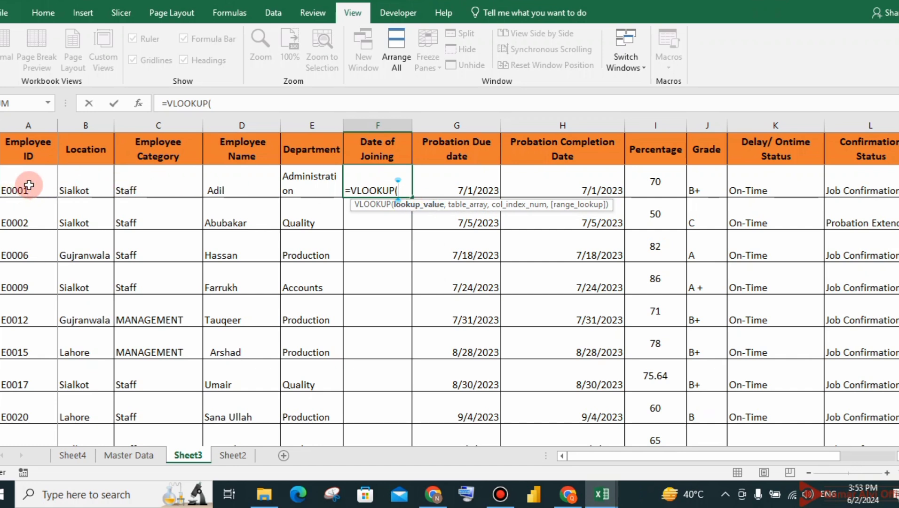
pyautogui.click(32, 185)
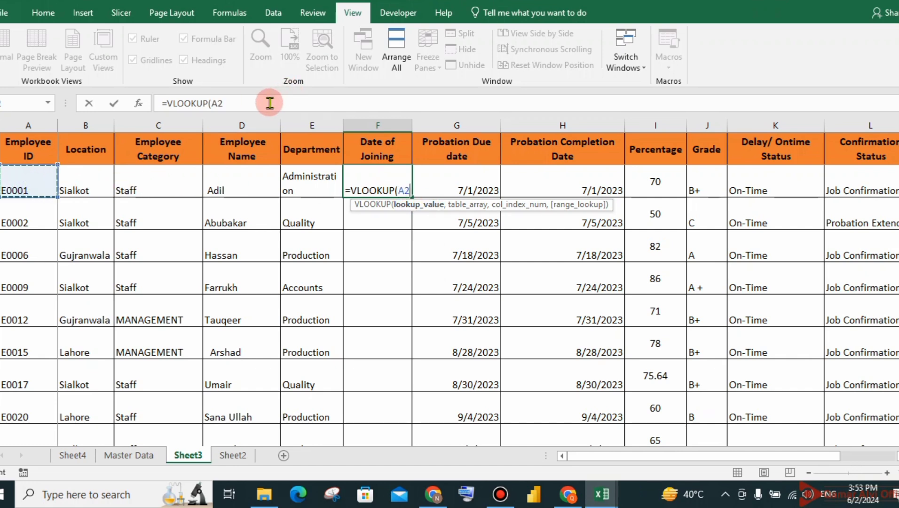
pyautogui.click(269, 103)
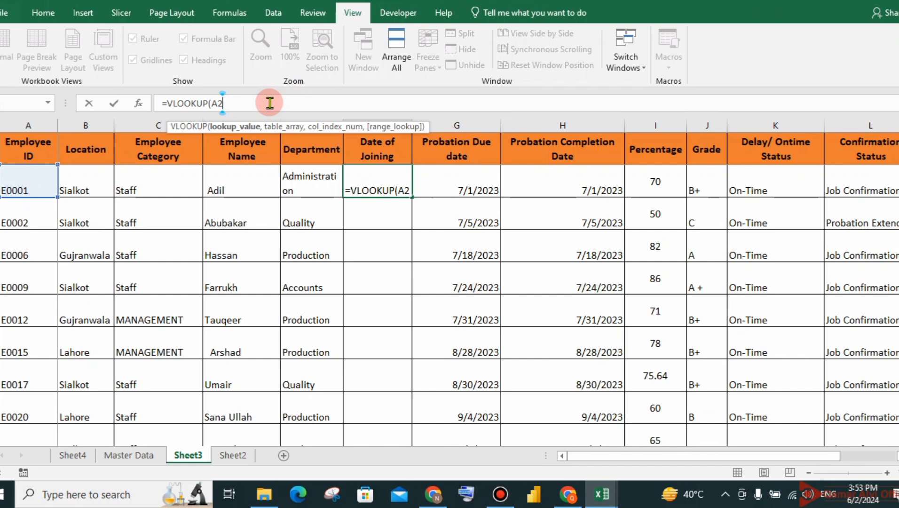
pyautogui.write(',')
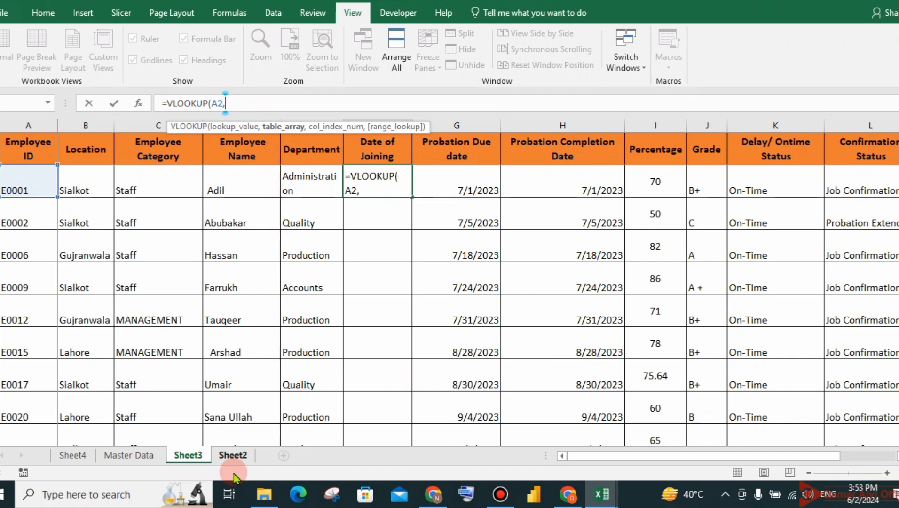
# Set the formula's table array to the whole Master Data table including headers, Table1[#All]
pyautogui.click(134, 456)
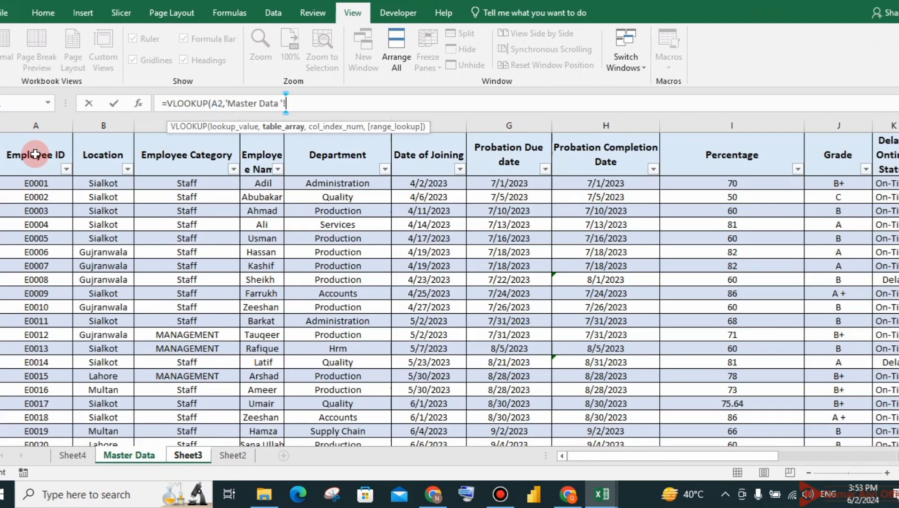
pyautogui.click(35, 155)
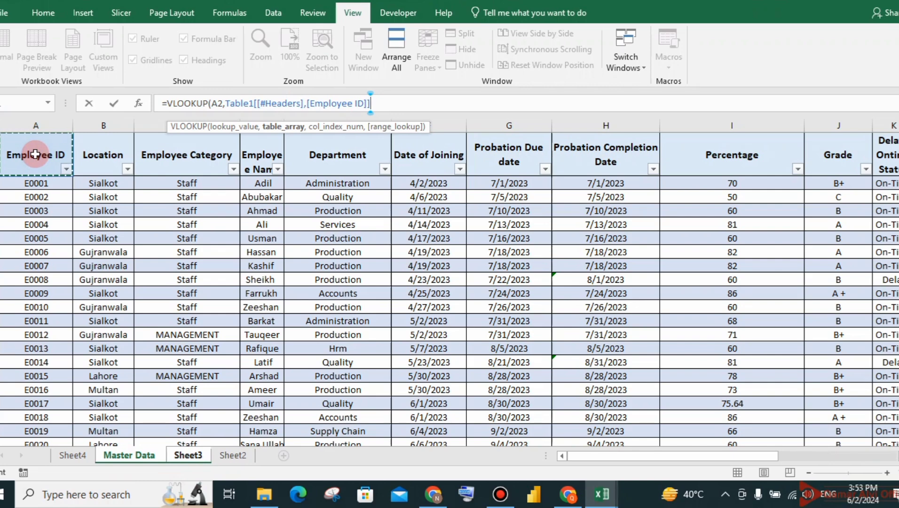
pyautogui.hotkey('ctrl', 'shift', 'Down')
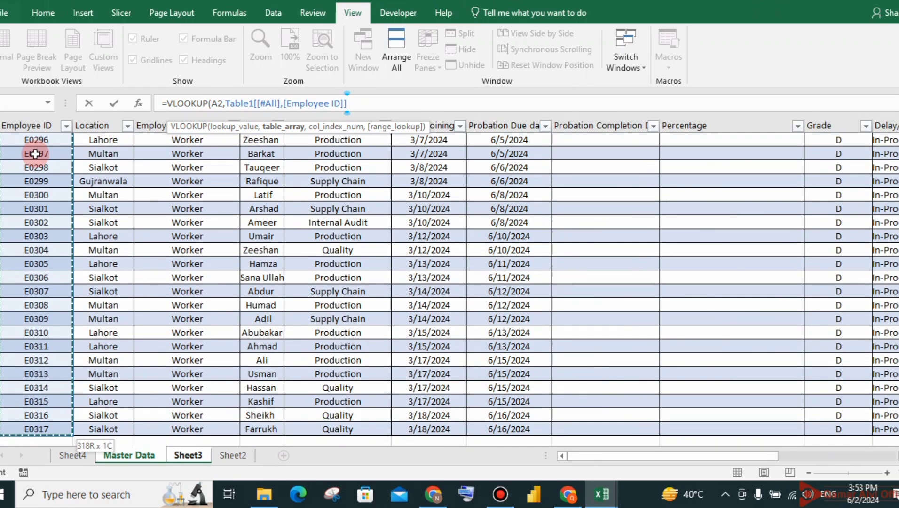
pyautogui.hotkey('ctrl', 'shift', 'Right')
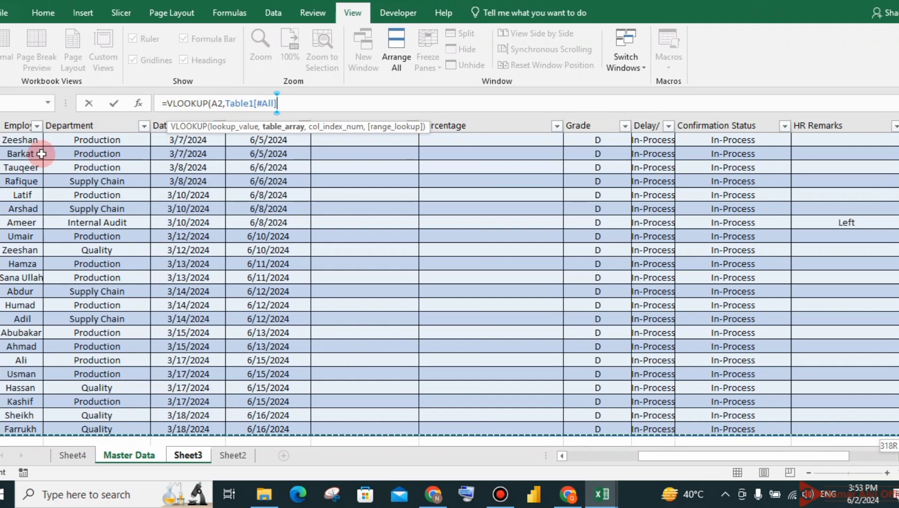
pyautogui.scroll(10, 692, 402)
pyautogui.scroll(15, 691, 401)
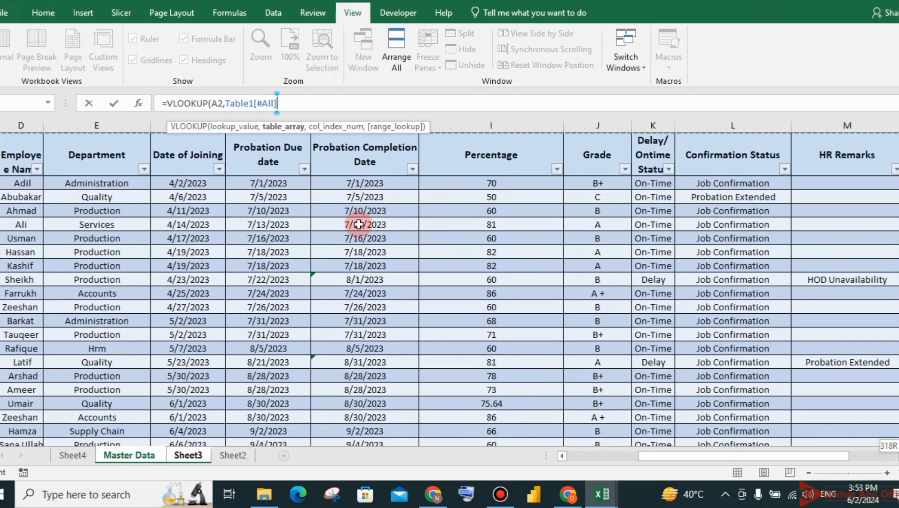
pyautogui.moveTo(741, 456); pyautogui.dragTo(644, 453)
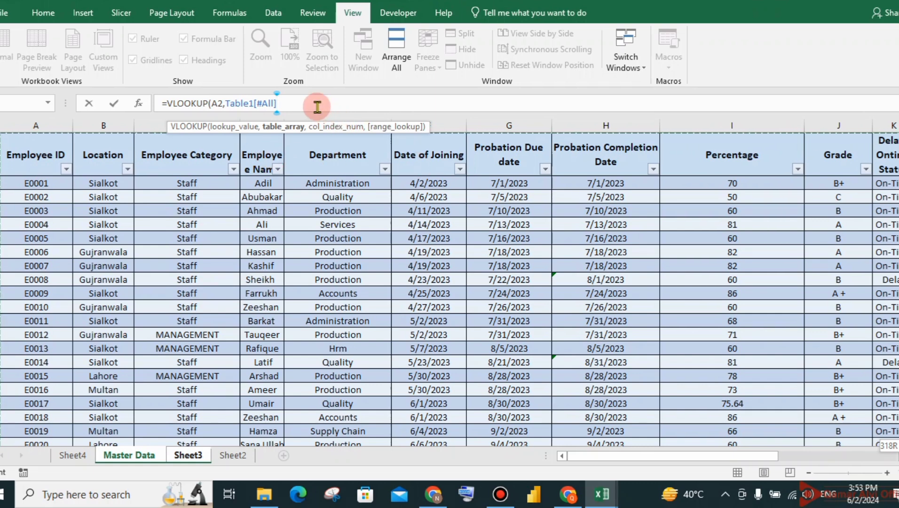
# Complete the VLOOKUP formula with column index 6 and range lookup 0 for an exact match
pyautogui.write(', ')
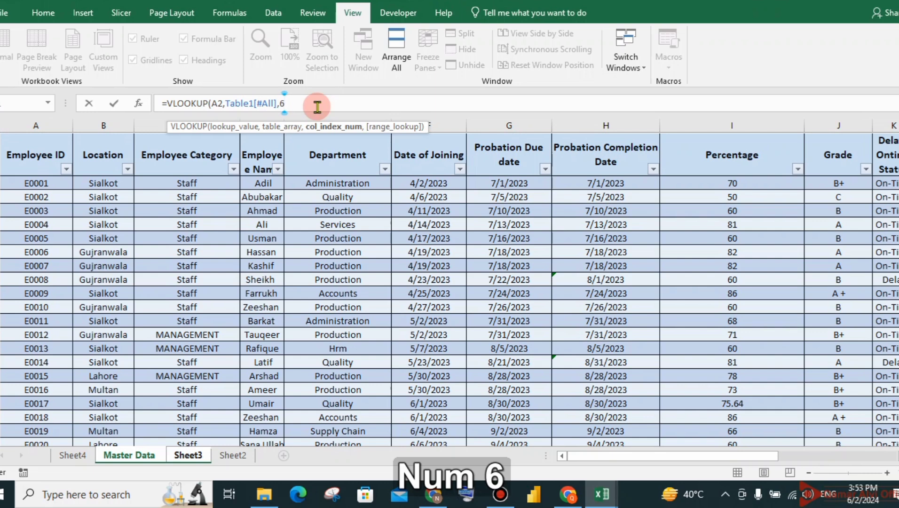
pyautogui.write(',')
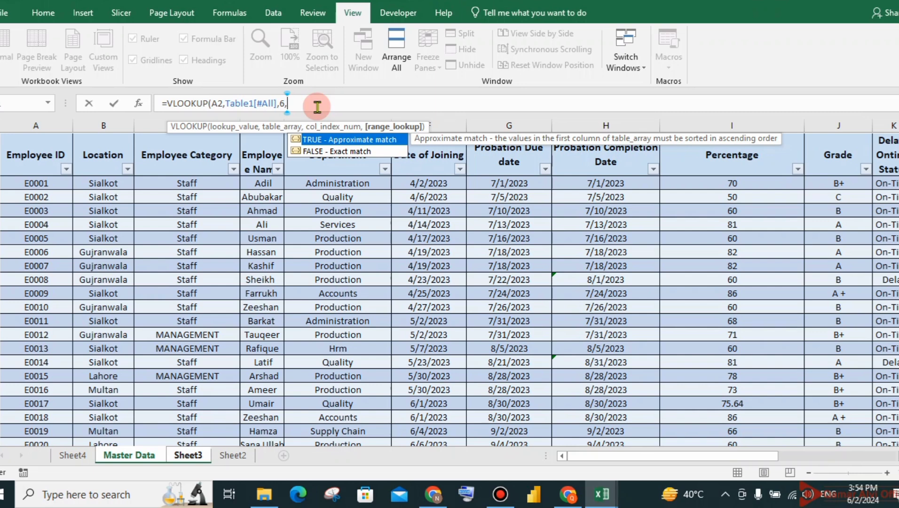
pyautogui.write('0)')
pyautogui.press('Return')
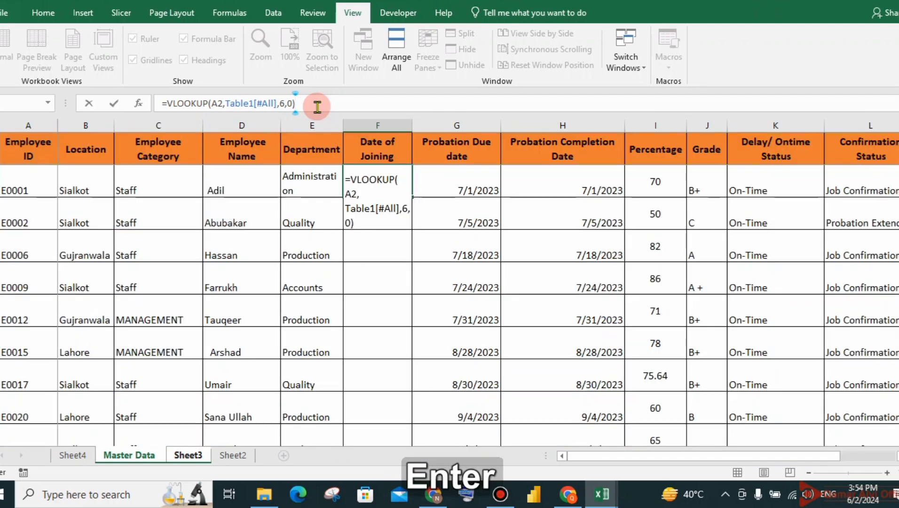
# Fill the VLOOKUP formula from F2 down the Date of Joining column to F10 and look over the filled rows
pyautogui.click(381, 185)
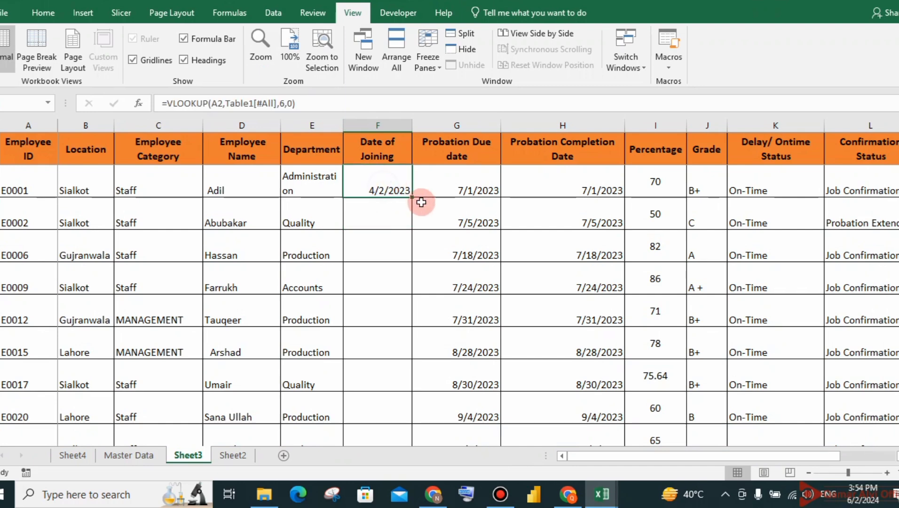
pyautogui.moveTo(412, 197); pyautogui.dragTo(397, 384)
pyautogui.scroll(2, 364, 268)
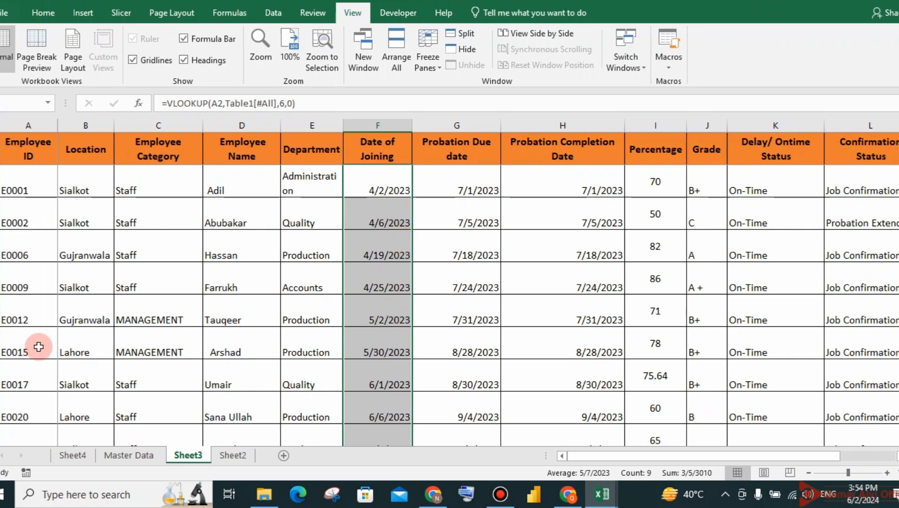
pyautogui.scroll(-5, 37, 345)
pyautogui.scroll(5, 46, 328)
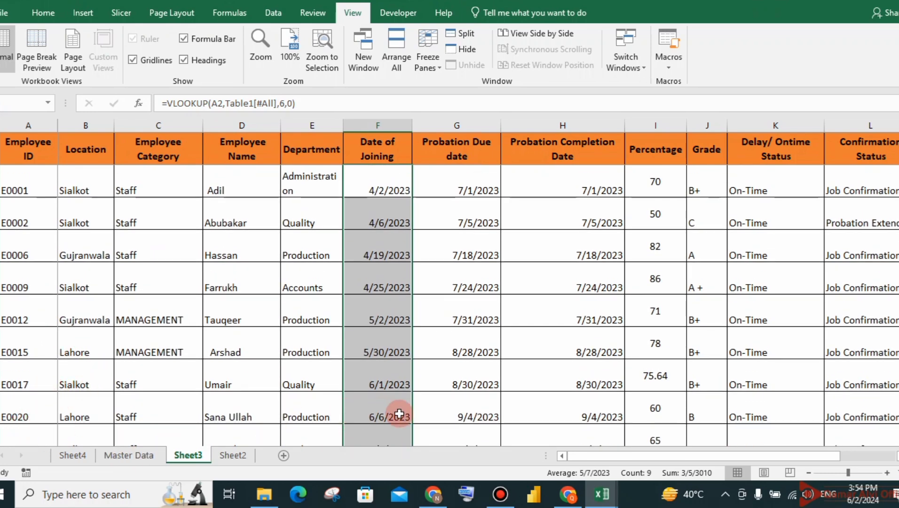
# Filter the Master Data table by Employee ID E0020 to cross-check the Date of Joining filled in on Sheet3
pyautogui.click(377, 413)
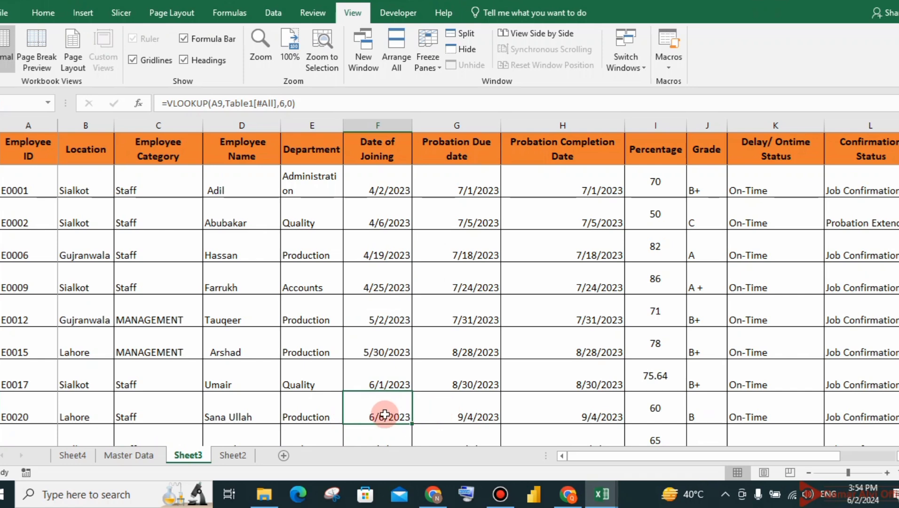
pyautogui.click(126, 455)
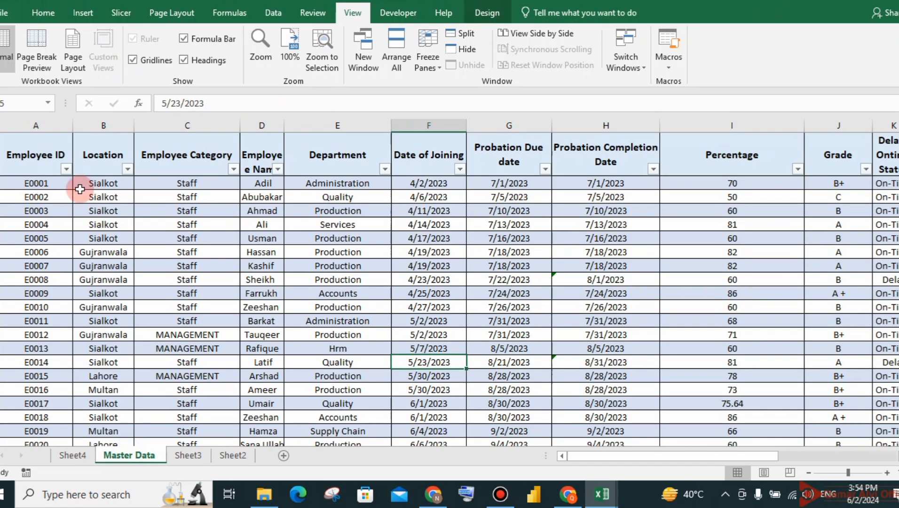
pyautogui.click(66, 168)
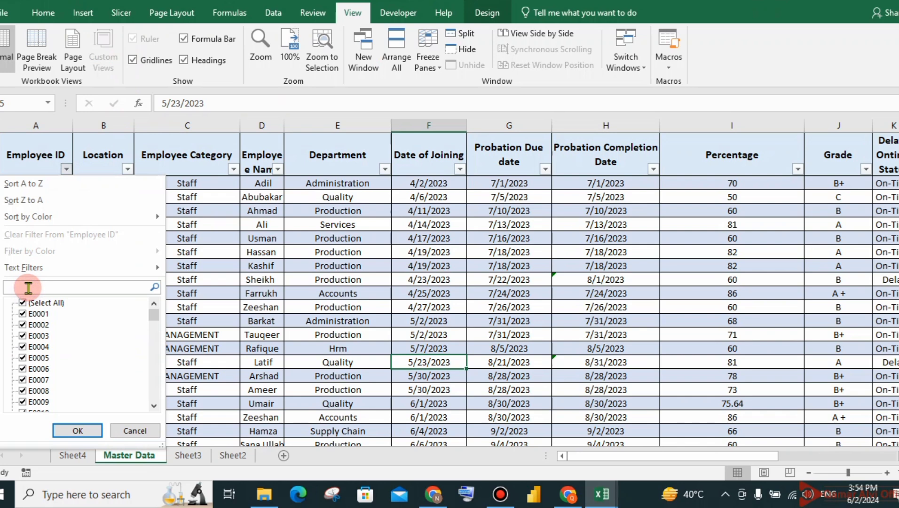
pyautogui.press('shift')
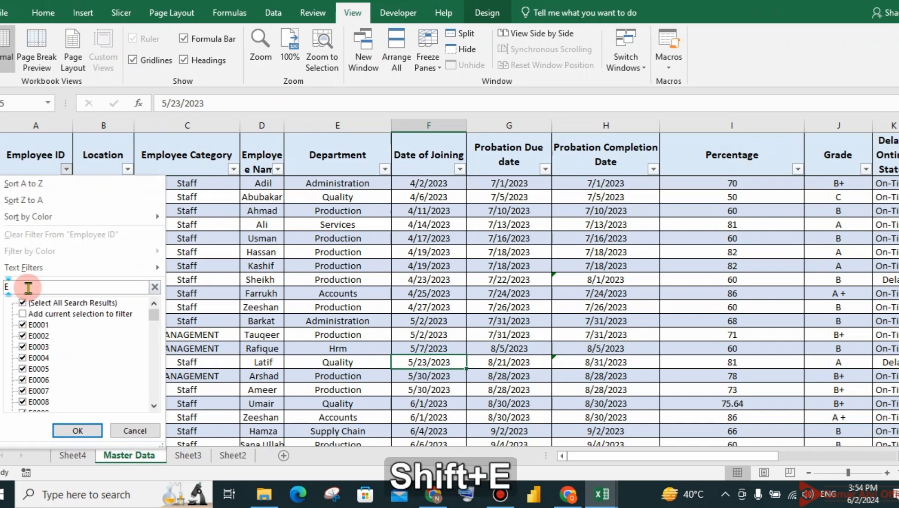
pyautogui.write('0020')
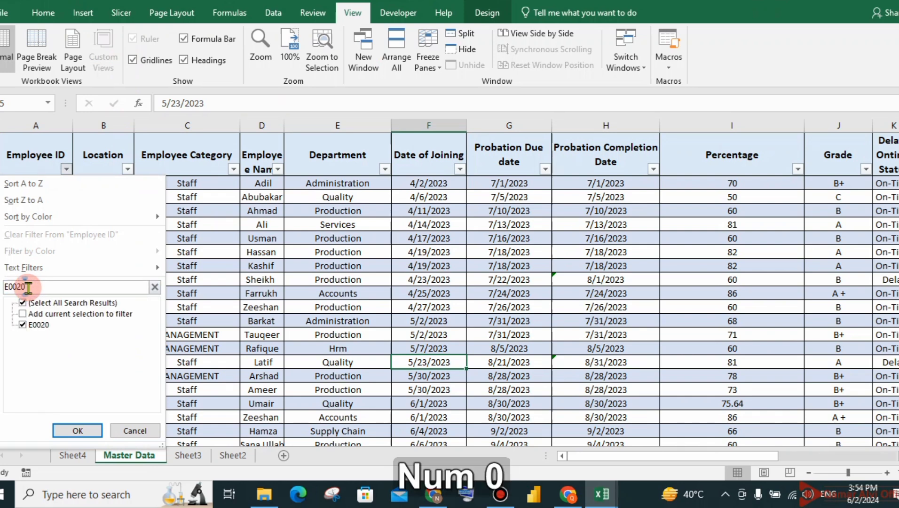
pyautogui.press('Return')
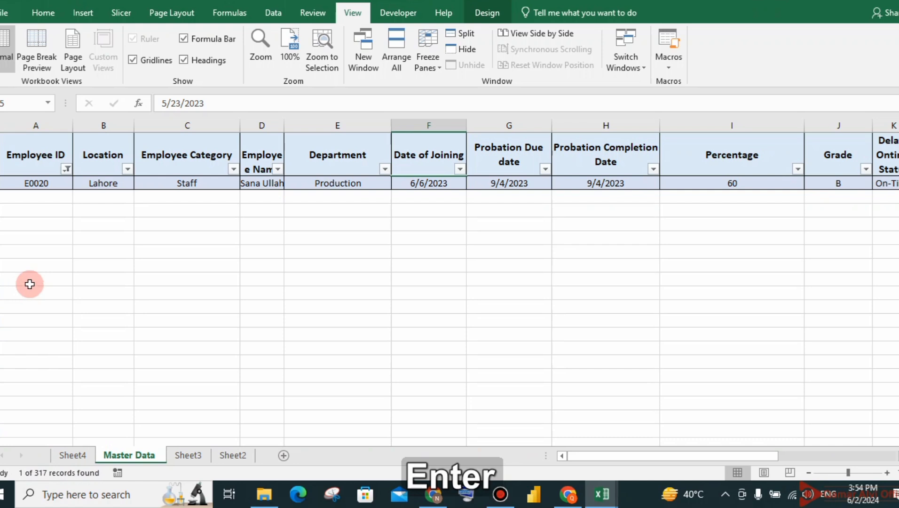
# Compare employee E0020's Date of Joining on Master Data with the looked-up value on Sheet3
pyautogui.click(427, 184)
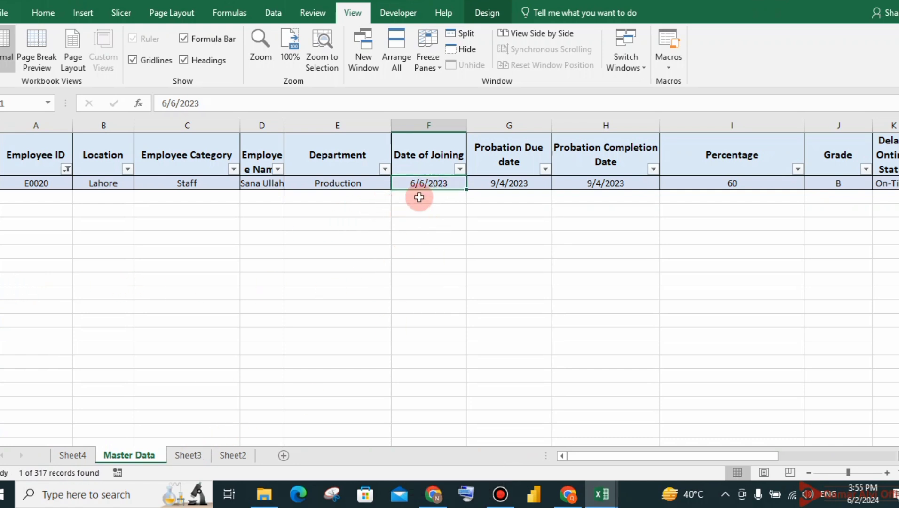
pyautogui.click(188, 455)
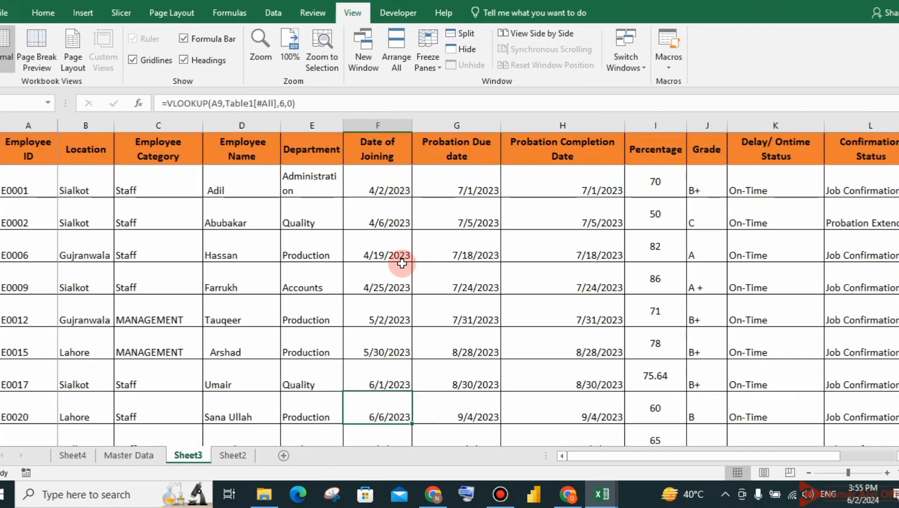
pyautogui.scroll(-1, 402, 263)
pyautogui.scroll(1, 402, 264)
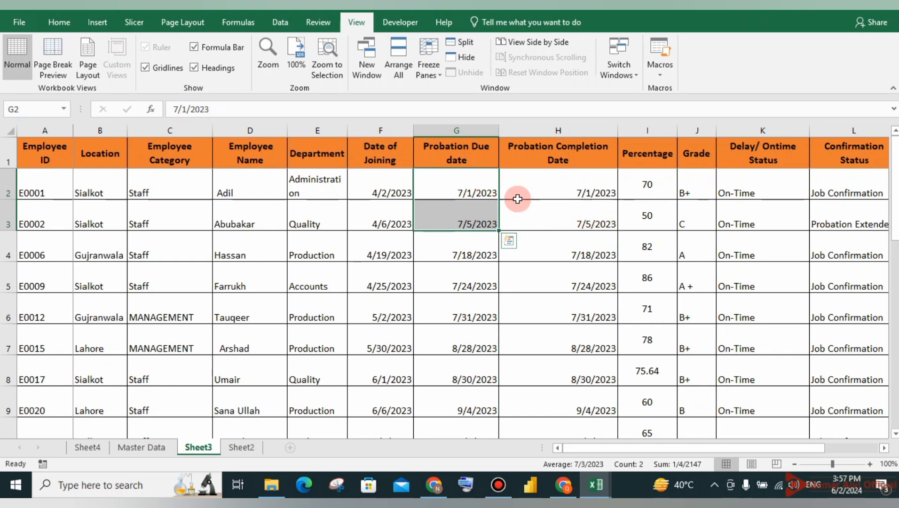
# Clear the existing Probation Due date values in G2 to G10 on Sheet3
pyautogui.moveTo(472, 184); pyautogui.dragTo(451, 379)
pyautogui.press('Insert')
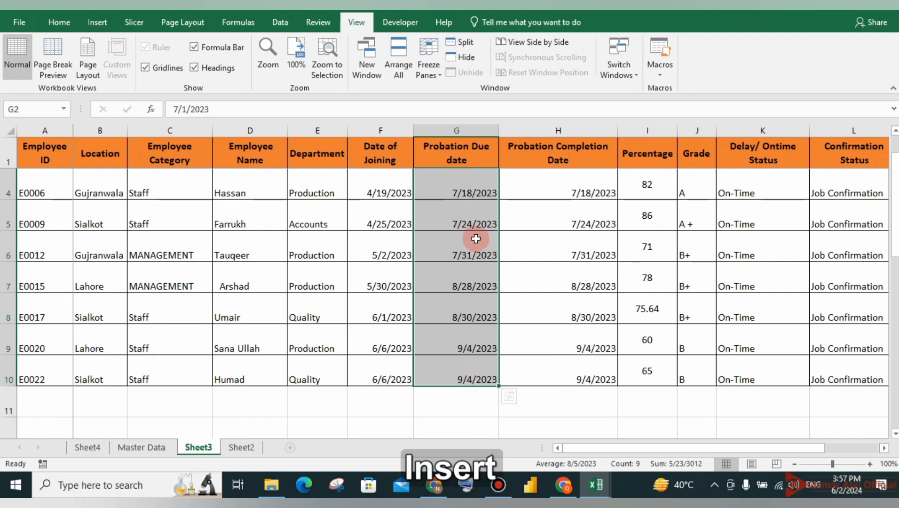
pyautogui.press('Delete')
pyautogui.scroll(1, 480, 233)
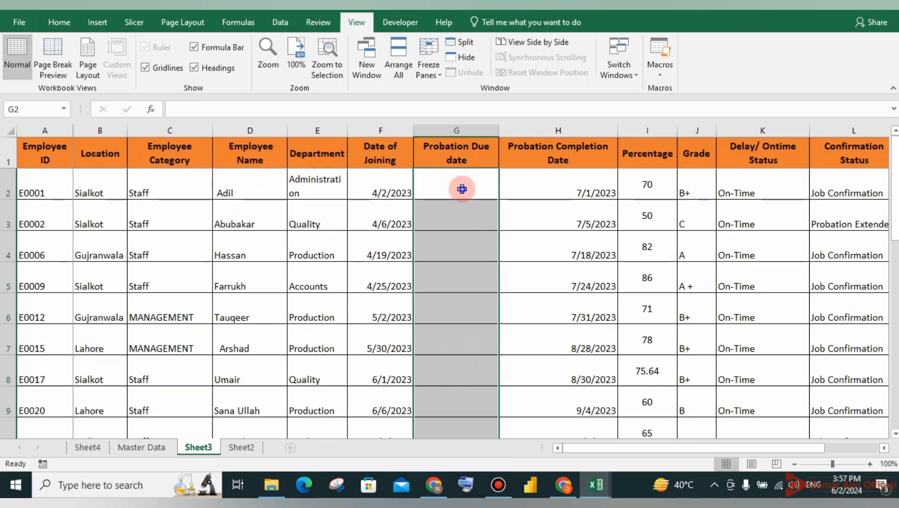
pyautogui.click(465, 179)
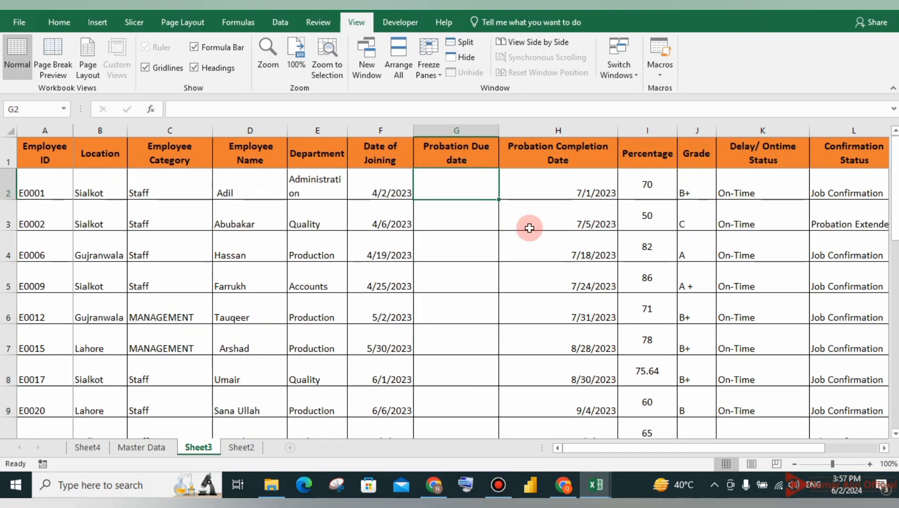
# Begin a VLOOKUP formula in Probation Due date cell G2, with A2 as the lookup value
pyautogui.click(368, 187)
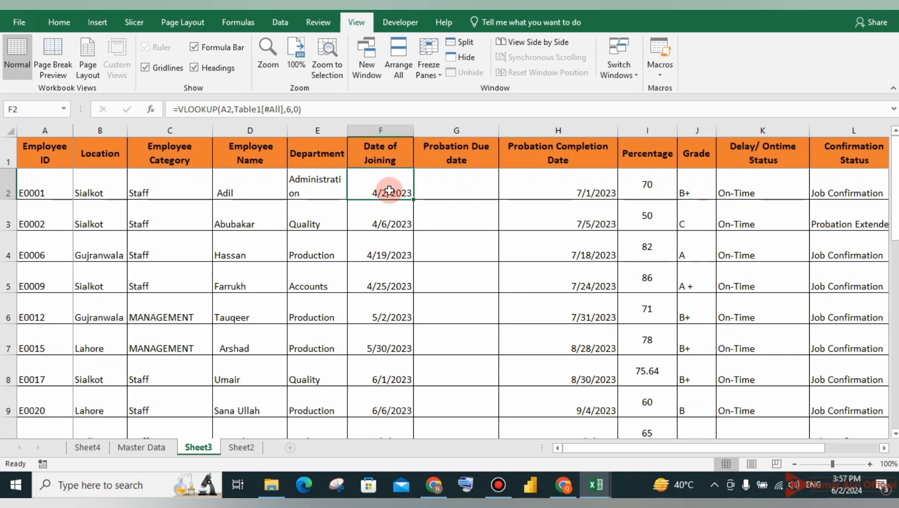
pyautogui.click(444, 188)
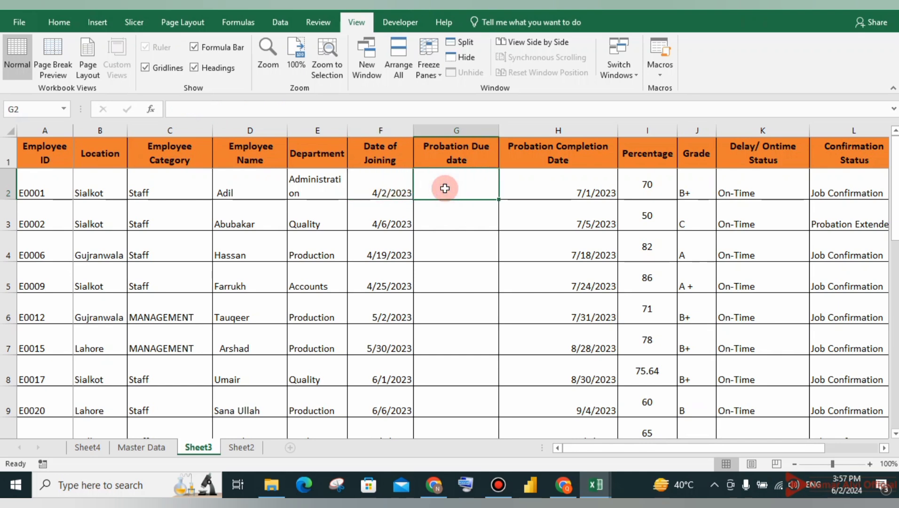
pyautogui.write('=')
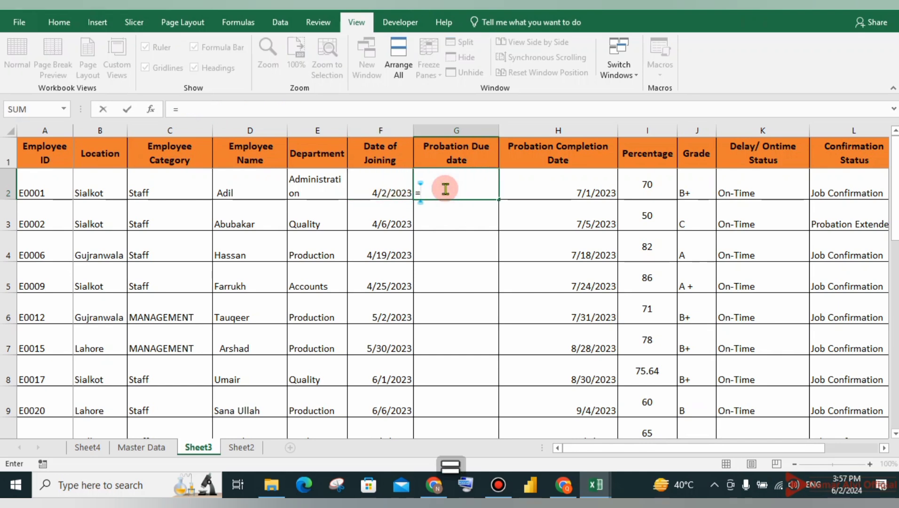
pyautogui.write('vl')
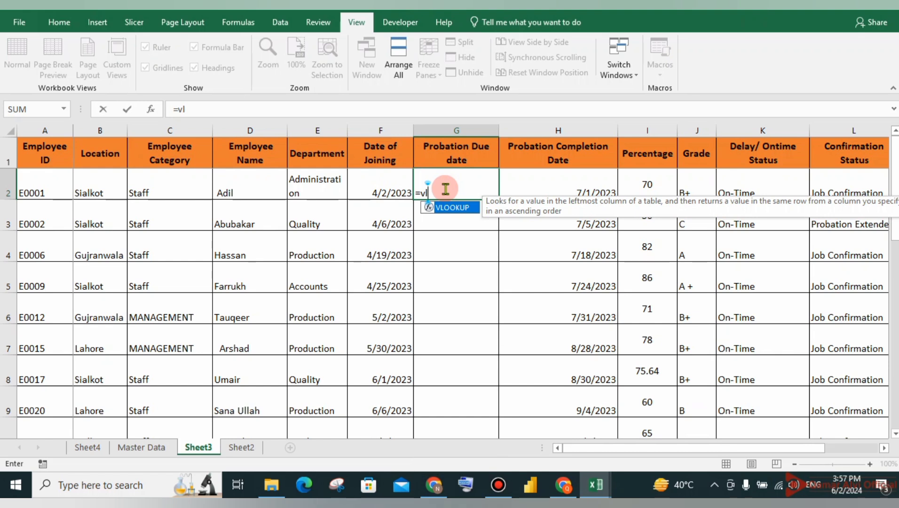
pyautogui.doubleClick(450, 208)
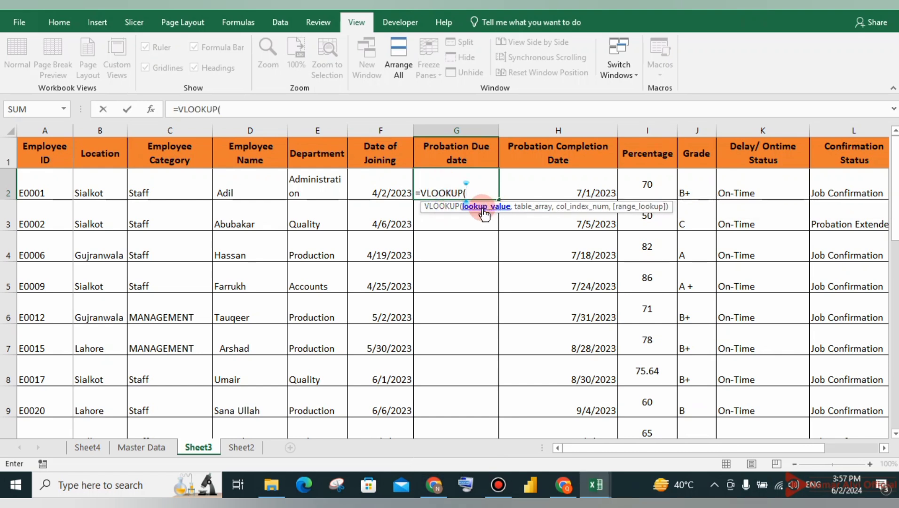
pyautogui.click(46, 189)
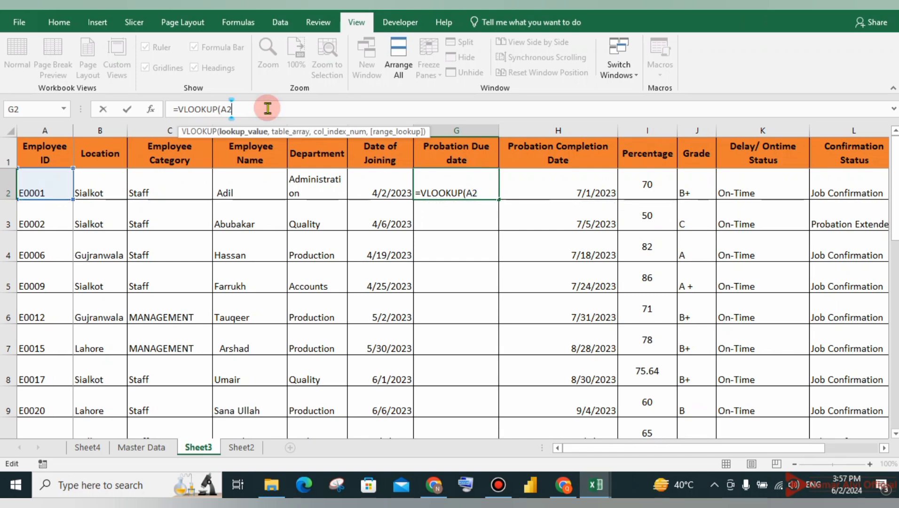
pyautogui.write(',')
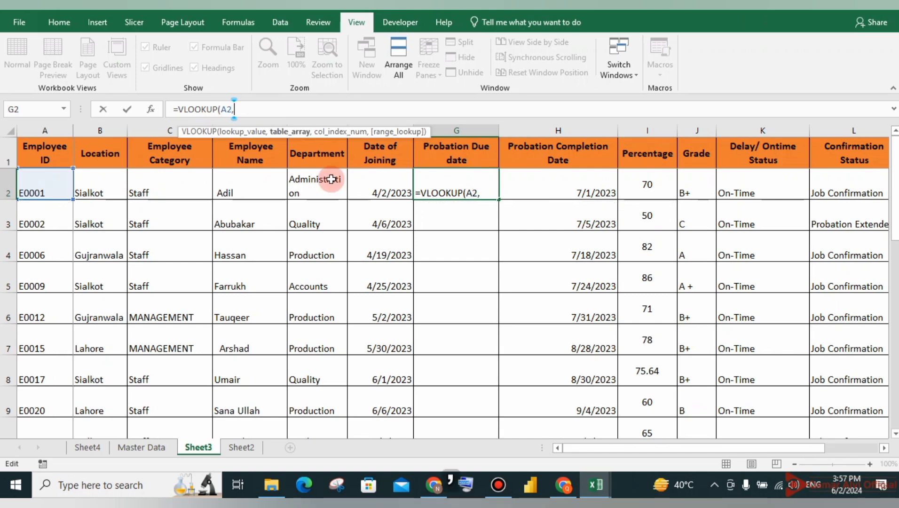
# Set the formula's table array to the range A1:M21 on the filtered Master Data sheet
pyautogui.click(143, 451)
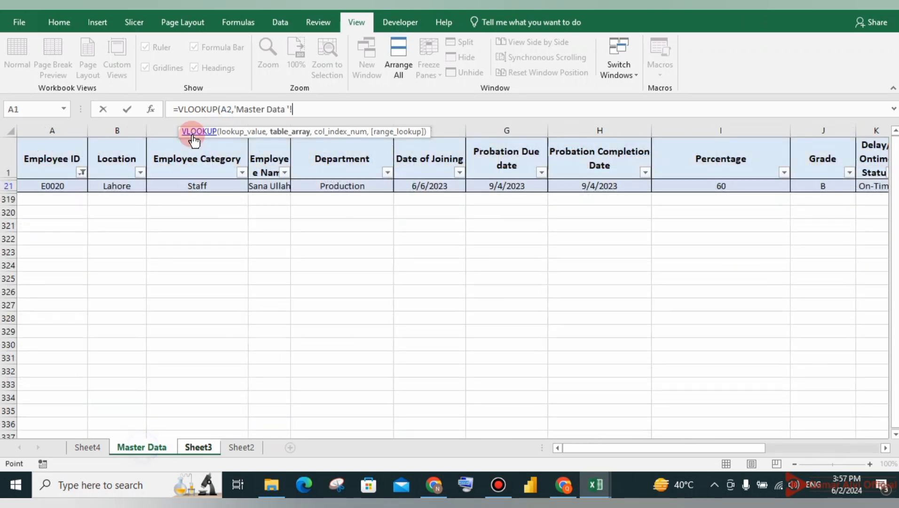
pyautogui.click(49, 148)
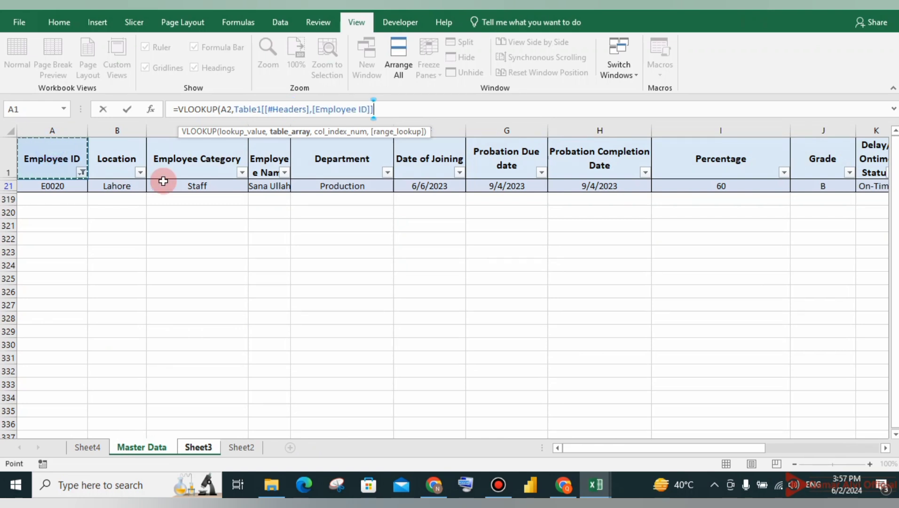
pyautogui.hotkey('ctrl', 'shift', 'Down')
pyautogui.hotkey('ctrl', 'shift', 'Right')
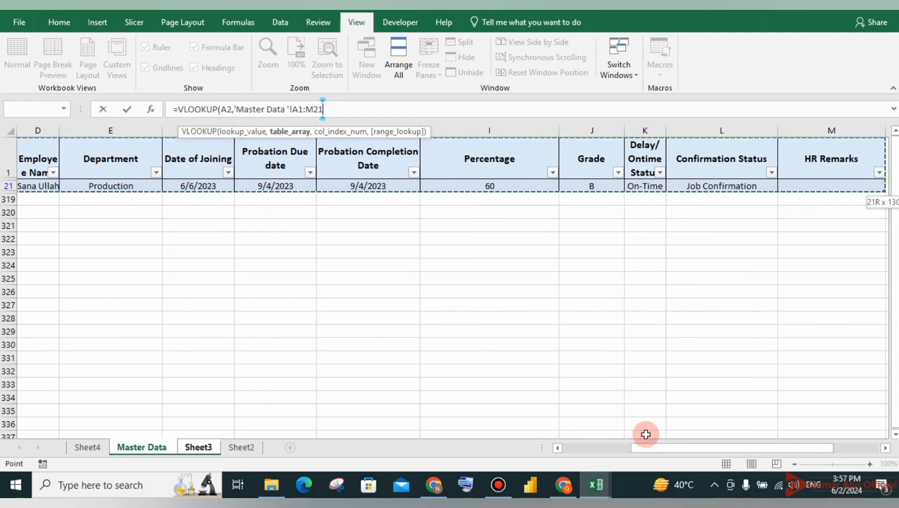
pyautogui.moveTo(653, 451); pyautogui.dragTo(560, 449)
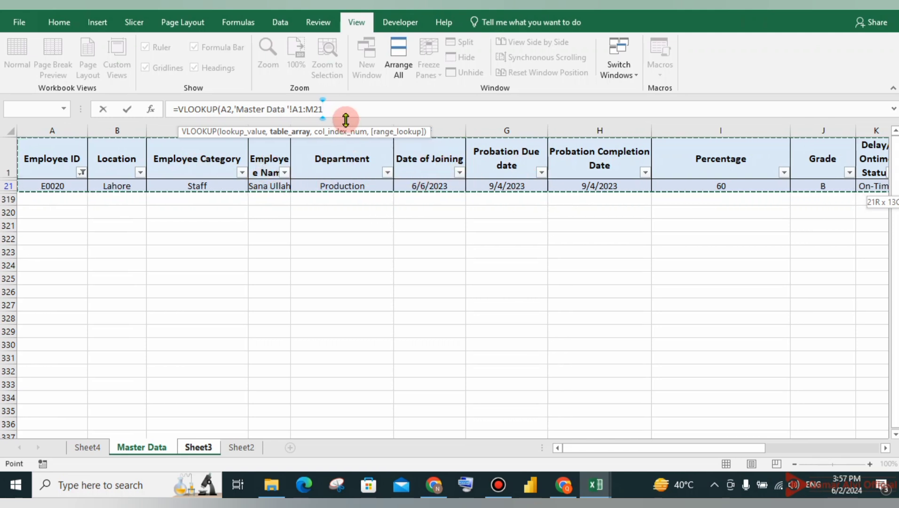
# Complete the VLOOKUP with column index 7 and range lookup 0, and fill it down to G10
pyautogui.write(',7')
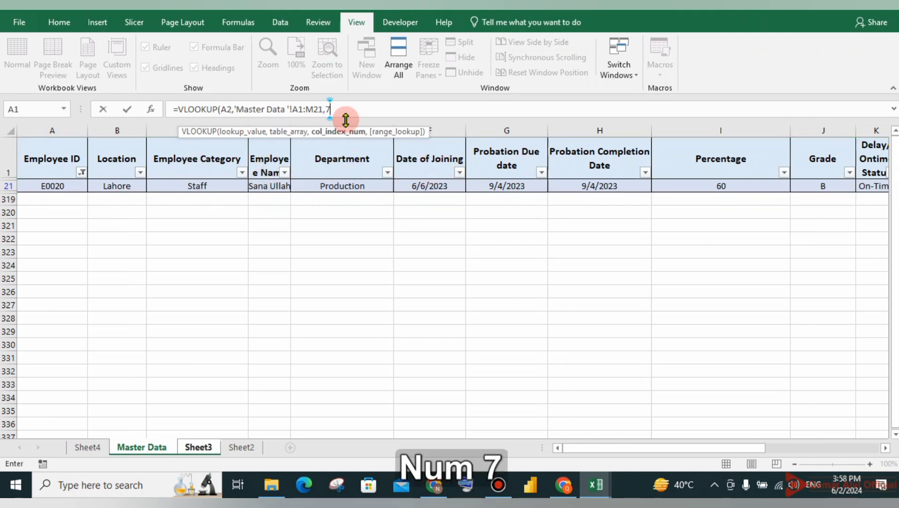
pyautogui.write(',0')
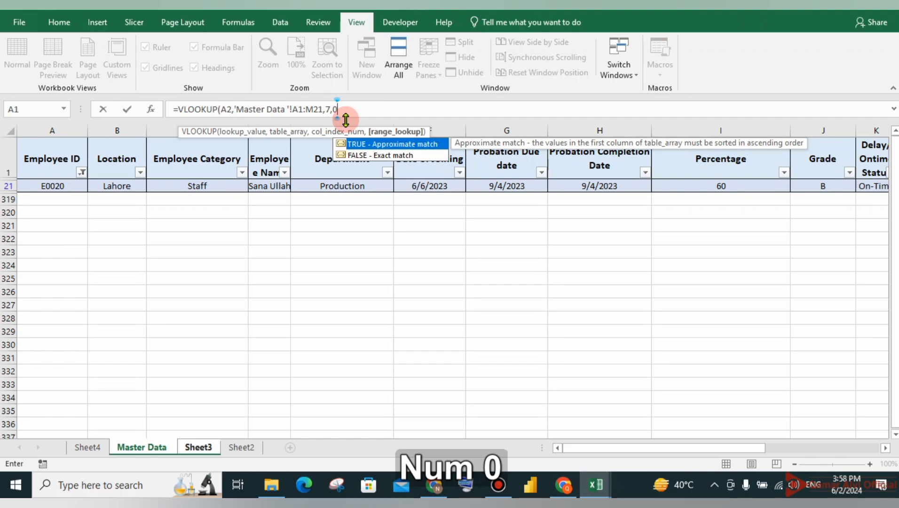
pyautogui.write(')')
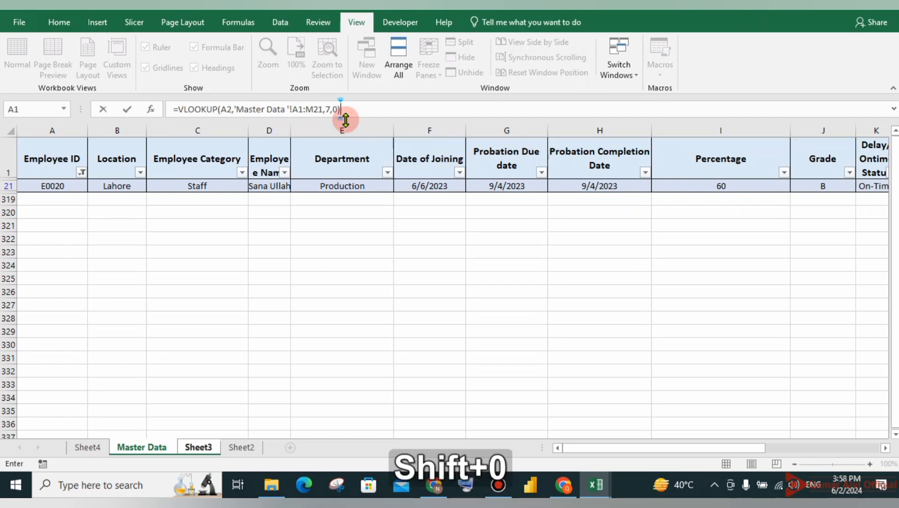
pyautogui.press('Return')
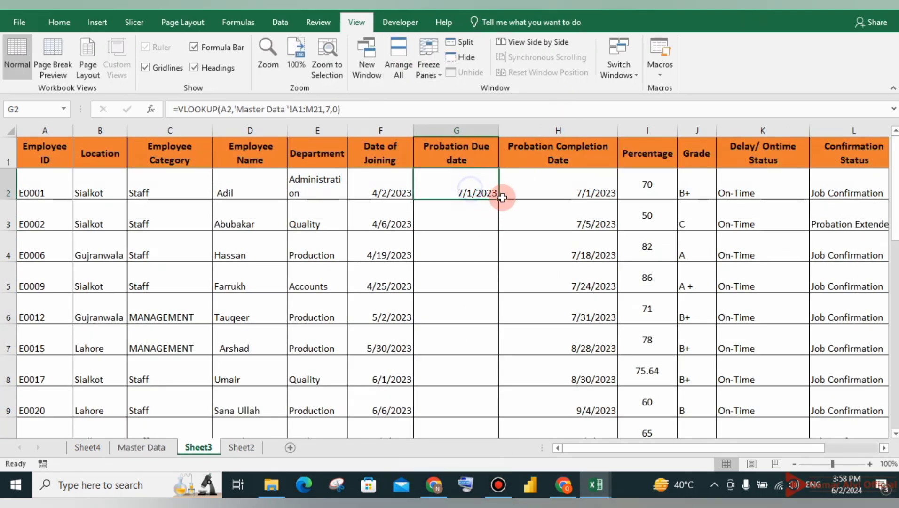
pyautogui.moveTo(500, 199); pyautogui.dragTo(489, 385)
pyautogui.scroll(1, 461, 273)
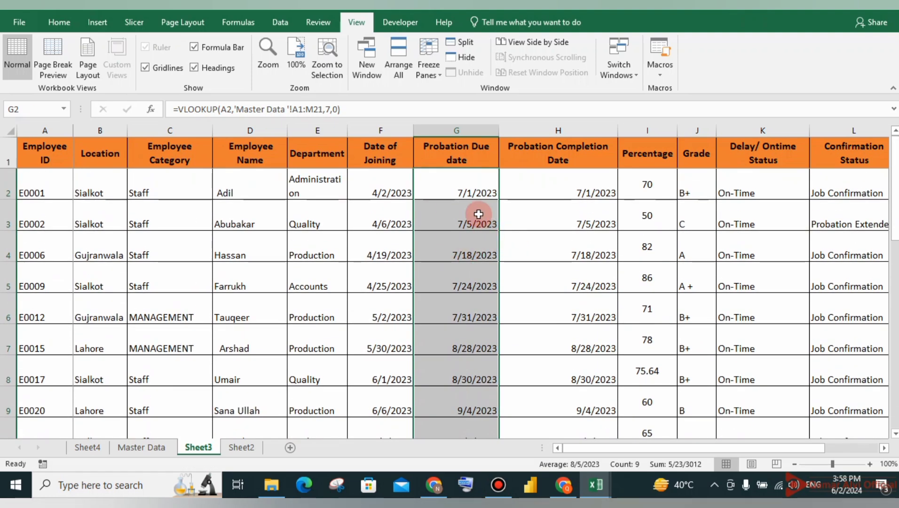
# Clear the VLOOKUP formulas from the Probation Due date cells G2 to G10
pyautogui.moveTo(457, 213); pyautogui.dragTo(455, 379)
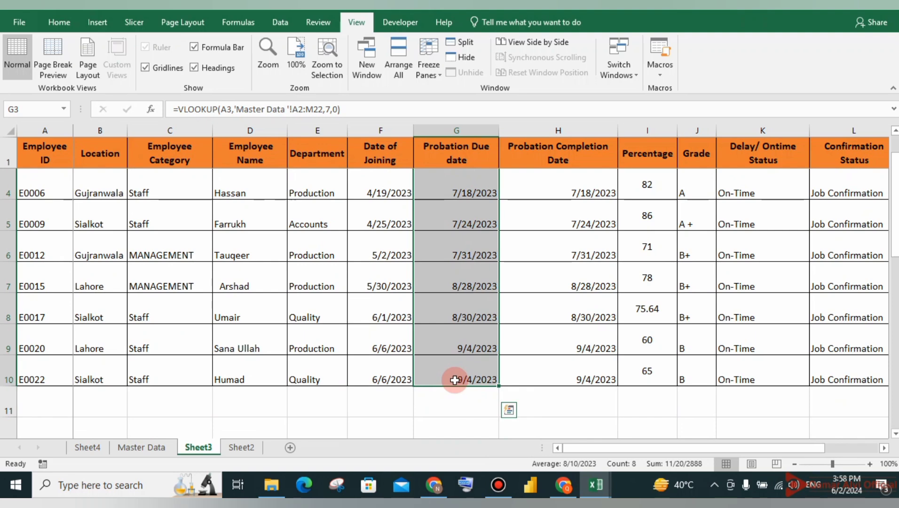
pyautogui.press('BackSpace')
pyautogui.press('Delete')
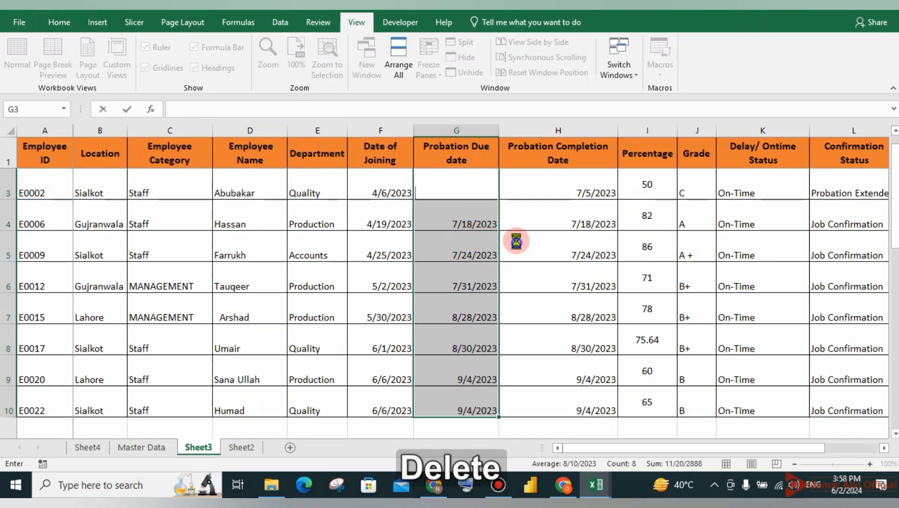
pyautogui.moveTo(465, 213); pyautogui.dragTo(432, 254)
pyautogui.press('Delete')
pyautogui.scroll(2, 451, 254)
pyautogui.click(473, 190)
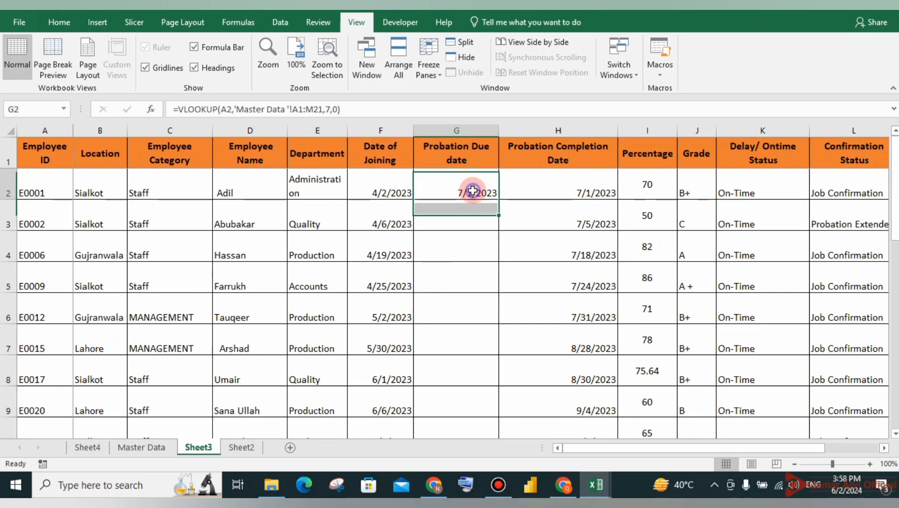
pyautogui.press('Delete')
# Try copying the Date of Joining VLOOKUP from F2 across to Probation Due date cell G2 and inspect its references
pyautogui.click(382, 189)
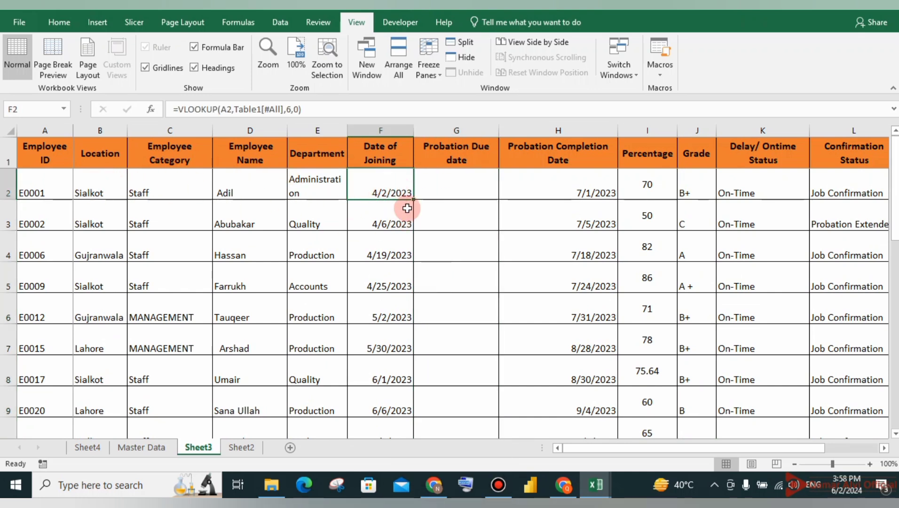
pyautogui.moveTo(414, 201); pyautogui.dragTo(477, 196)
pyautogui.click(460, 212)
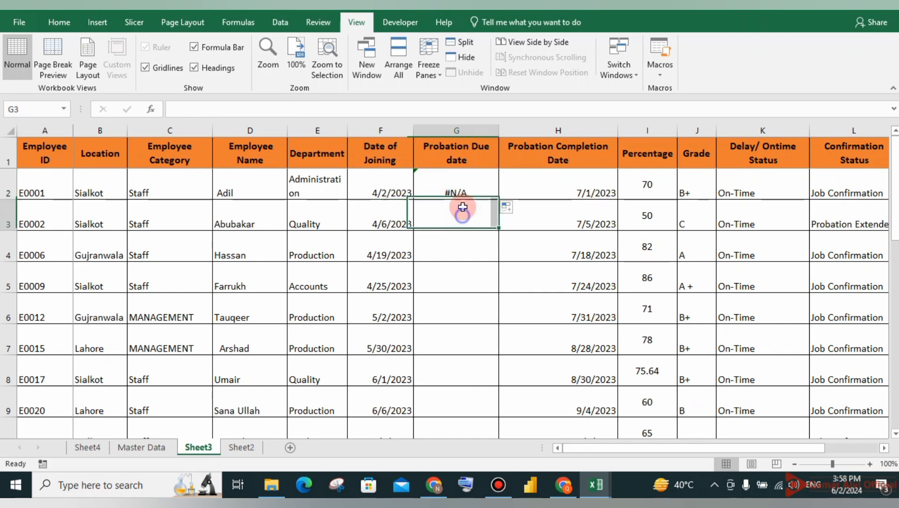
pyautogui.click(470, 184)
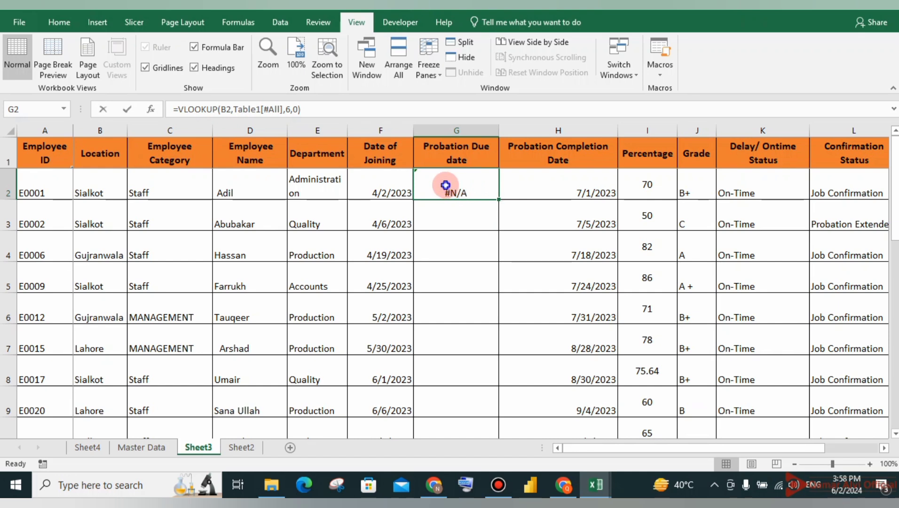
pyautogui.doubleClick(446, 185)
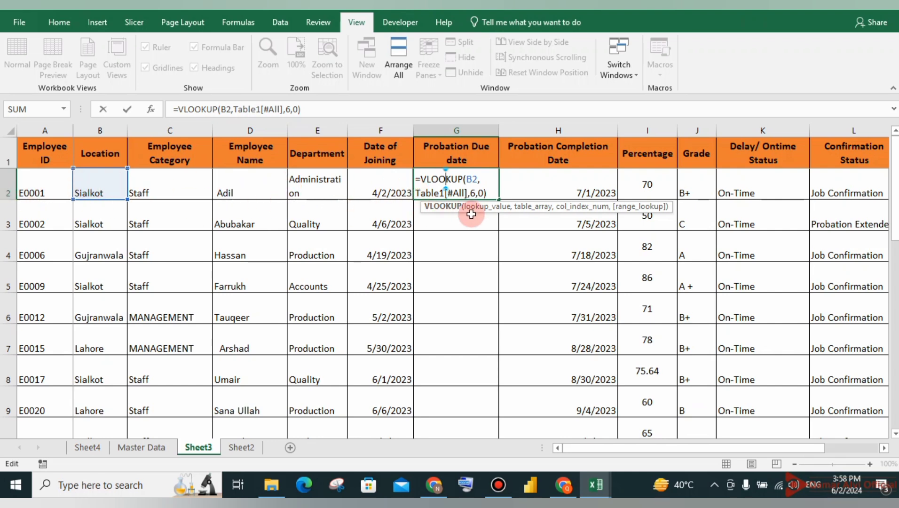
pyautogui.press('Escape')
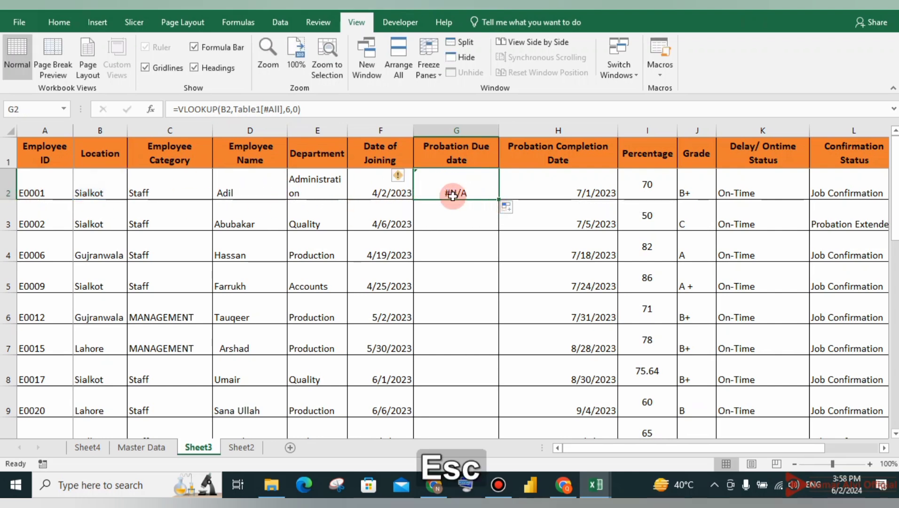
# Lock the lookup value's column in the Date of Joining formula in F2 by changing it to $A2
pyautogui.doubleClick(380, 186)
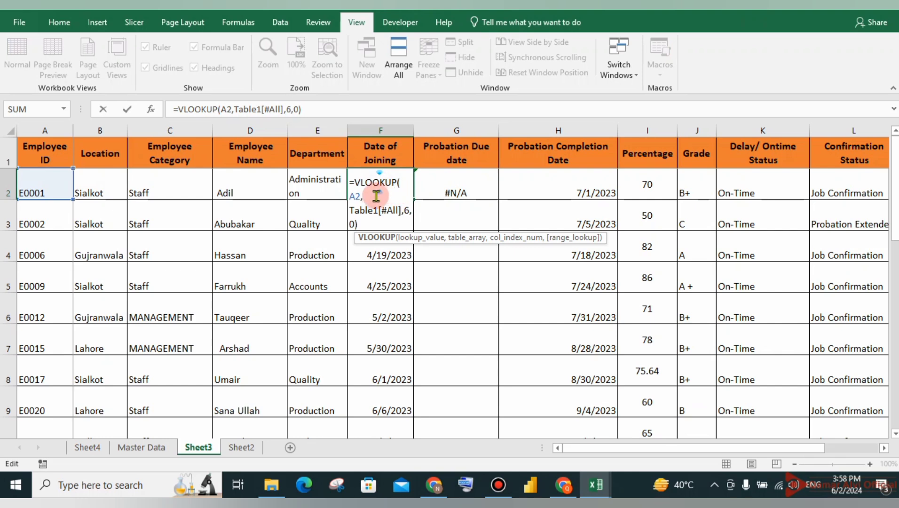
pyautogui.click(351, 196)
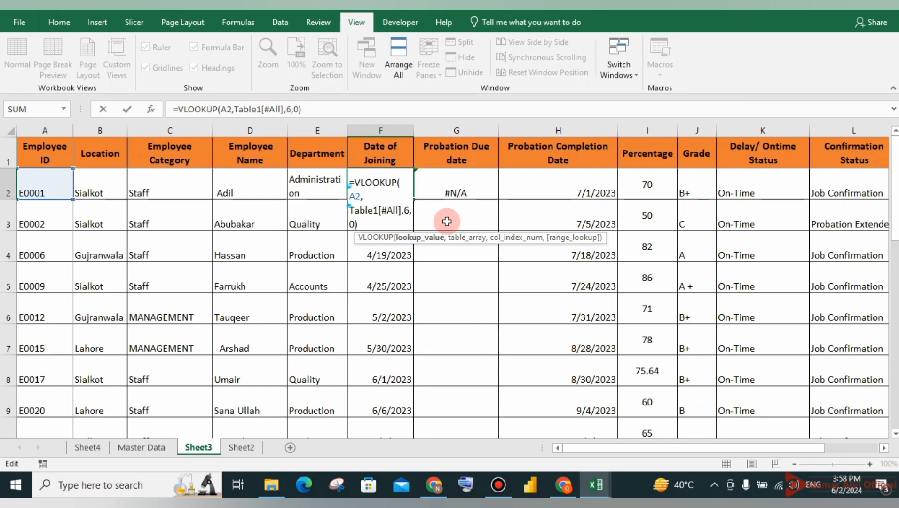
pyautogui.write('$')
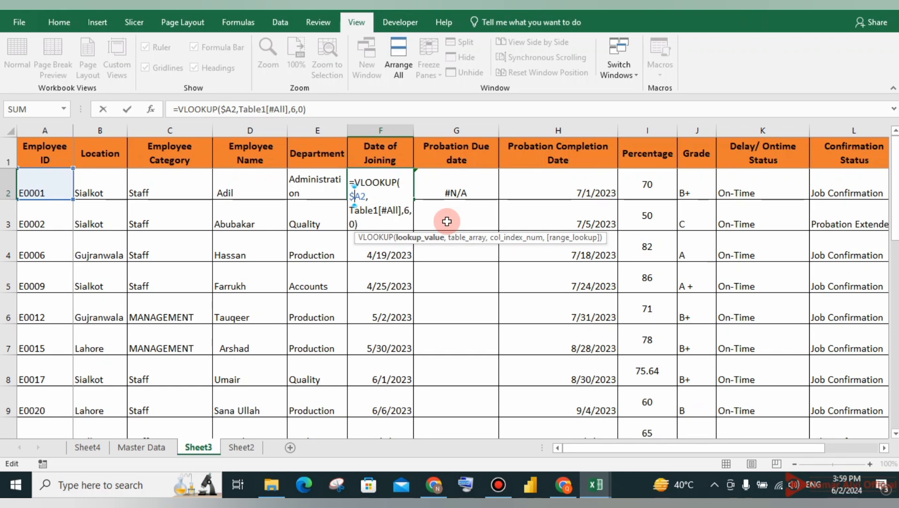
pyautogui.press('Return')
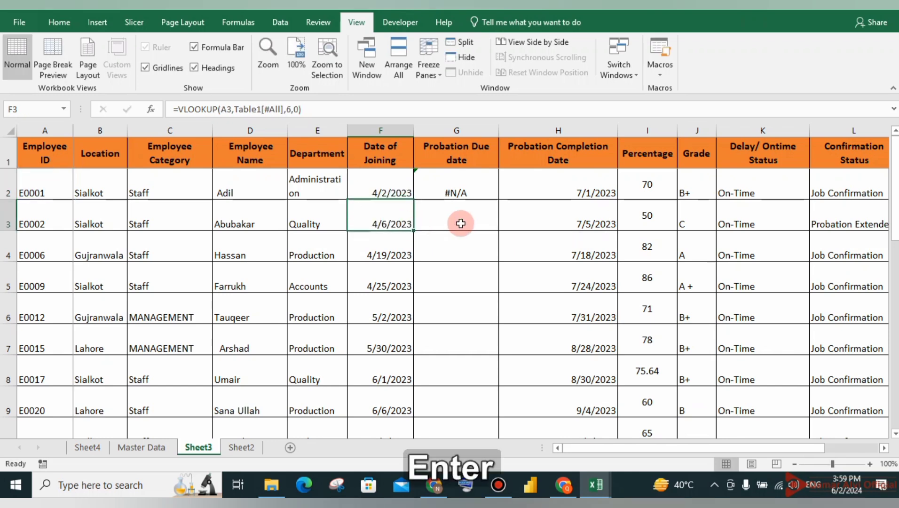
# Fill the VLOOKUP from F2 across to Probation Due date cell G2 and review the copied formula's arguments
pyautogui.click(389, 186)
pyautogui.moveTo(417, 202); pyautogui.dragTo(494, 203)
pyautogui.click(463, 207)
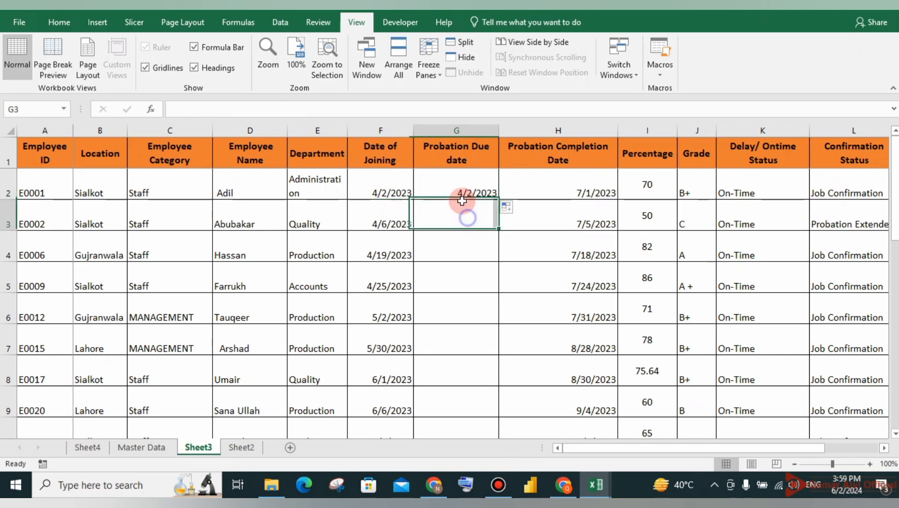
pyautogui.doubleClick(457, 186)
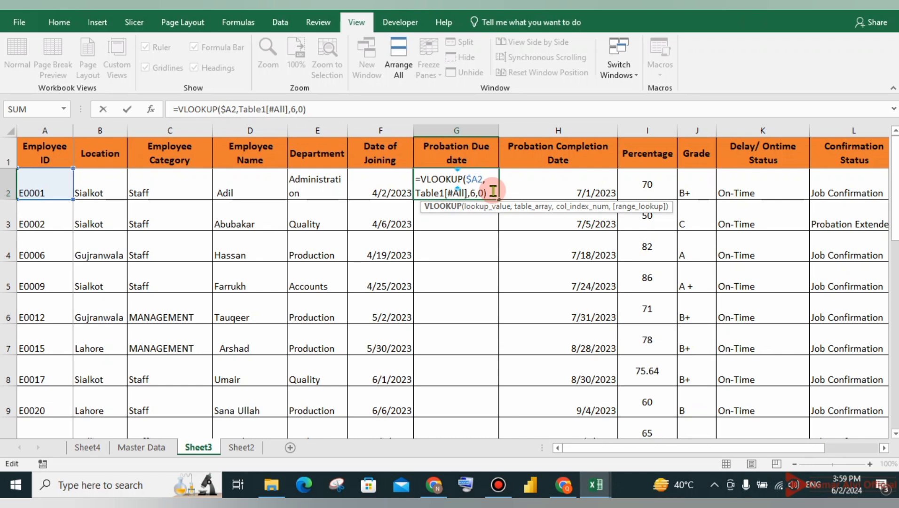
pyautogui.press('Escape')
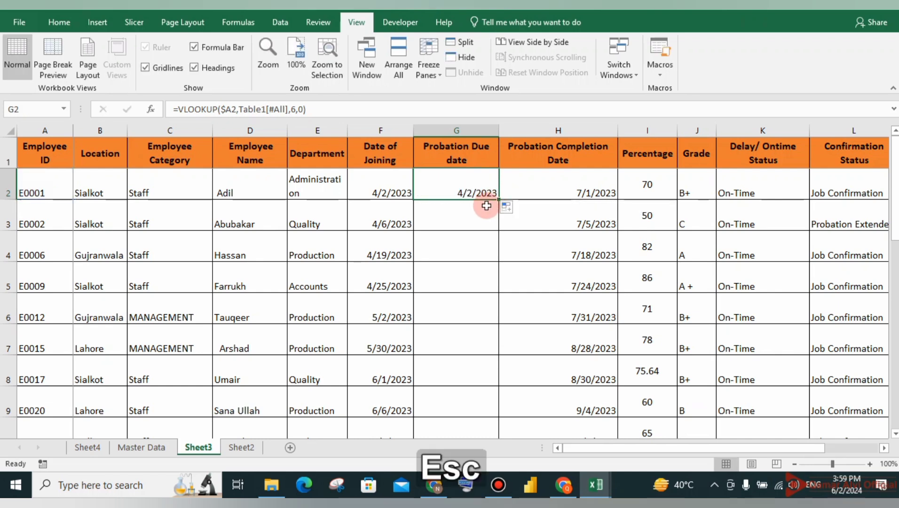
pyautogui.click(453, 214)
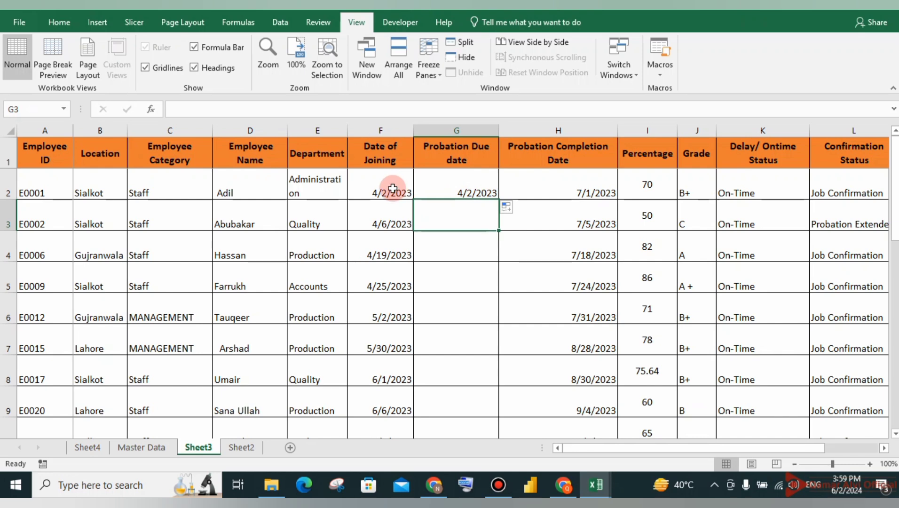
pyautogui.doubleClick(455, 187)
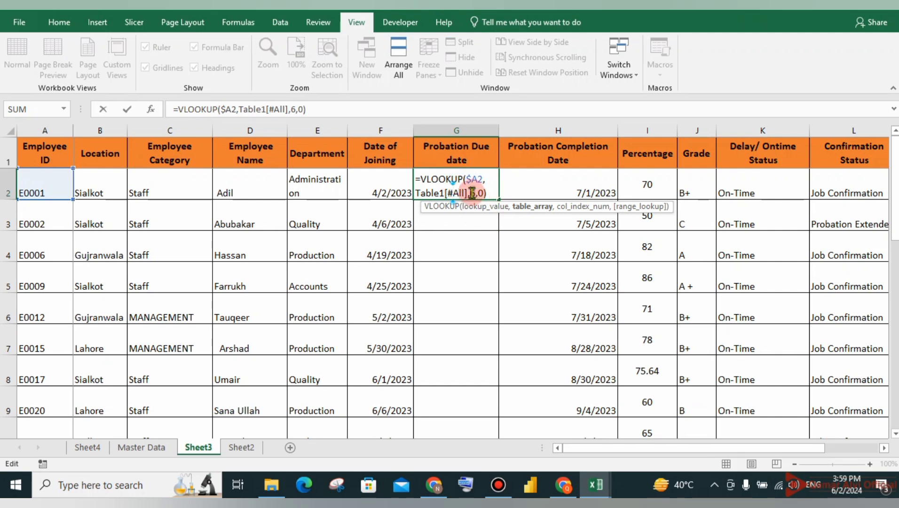
pyautogui.click(472, 193)
pyautogui.press('Escape')
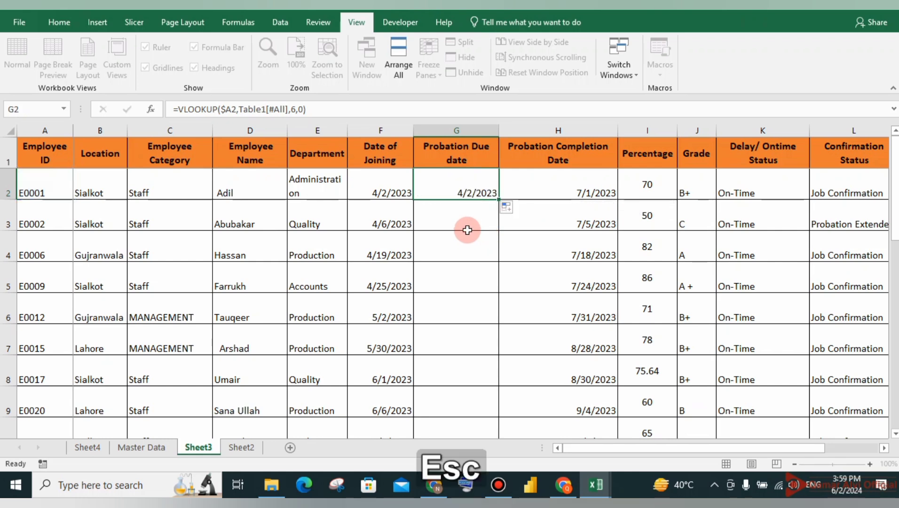
# Check the column order on the Master Data sheet and set the column index to 7 in Sheet3's G2 VLOOKUP
pyautogui.click(159, 447)
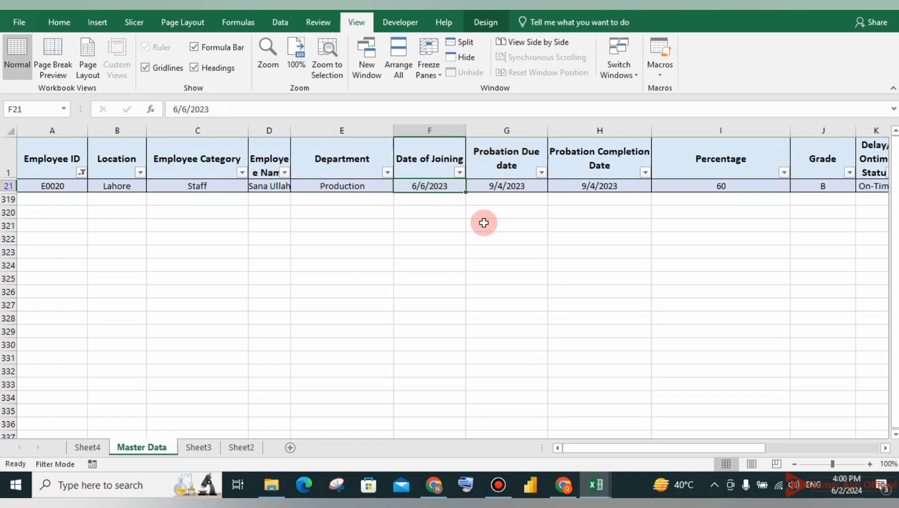
pyautogui.click(198, 446)
pyautogui.doubleClick(484, 186)
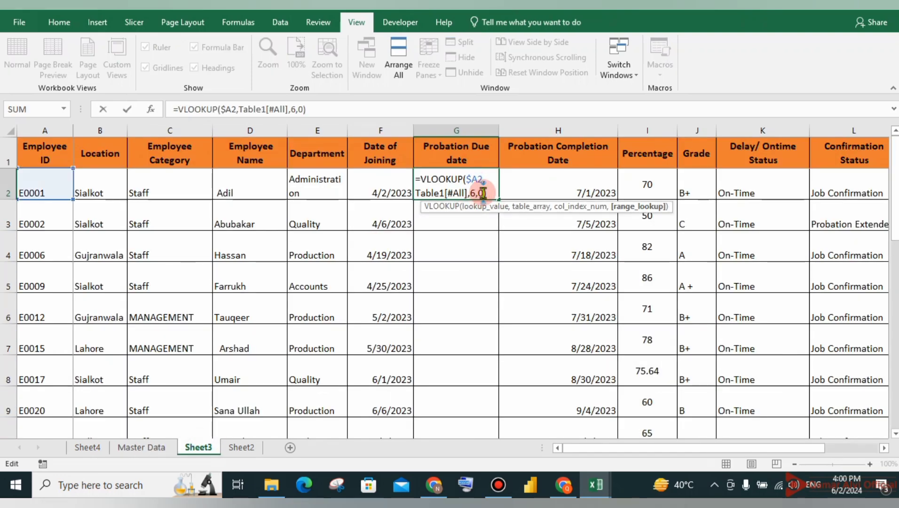
pyautogui.click(478, 193)
pyautogui.press('BackSpace')
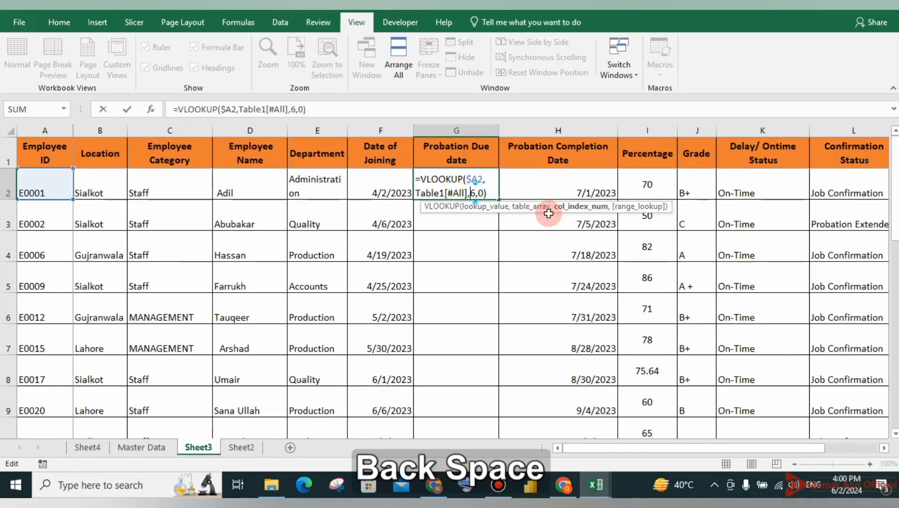
pyautogui.write('7')
pyautogui.press('Return')
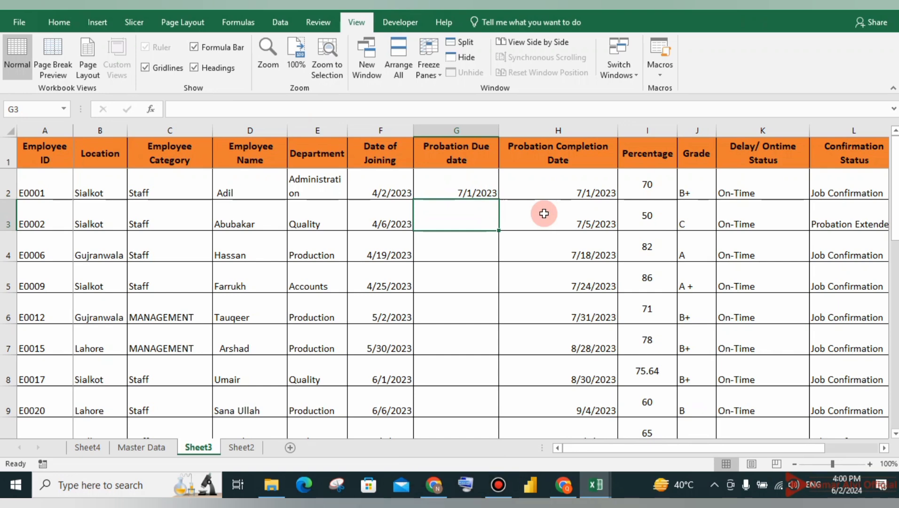
# Fill the Probation Due date VLOOKUP from G2 down to G10
pyautogui.click(474, 187)
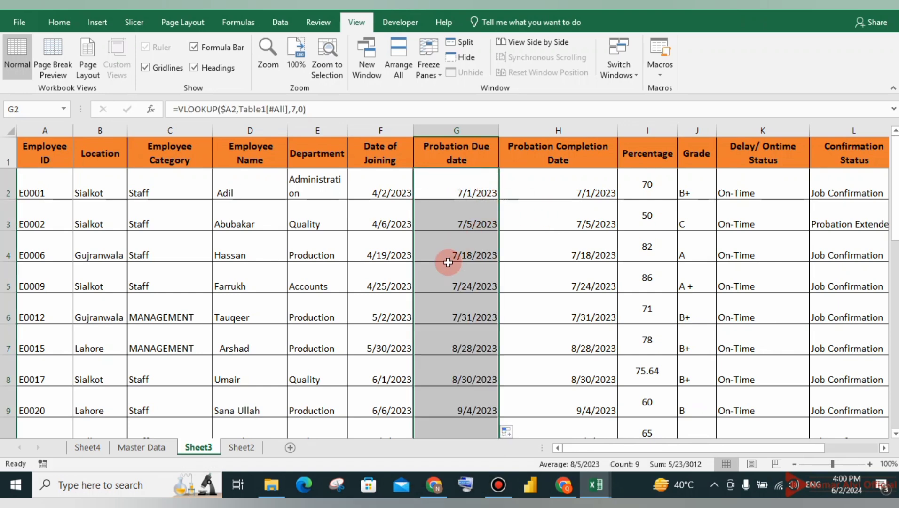
pyautogui.scroll(-3, 453, 262)
pyautogui.scroll(3, 478, 249)
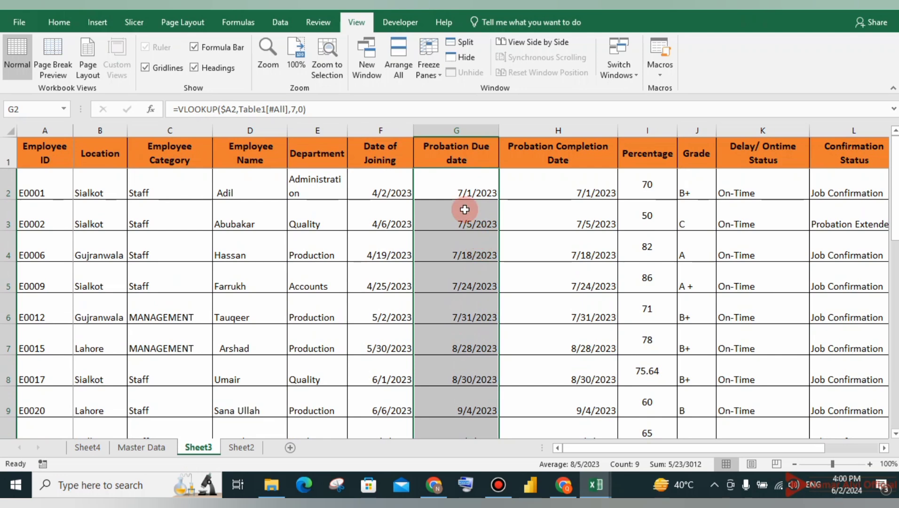
pyautogui.moveTo(381, 190); pyautogui.dragTo(459, 437)
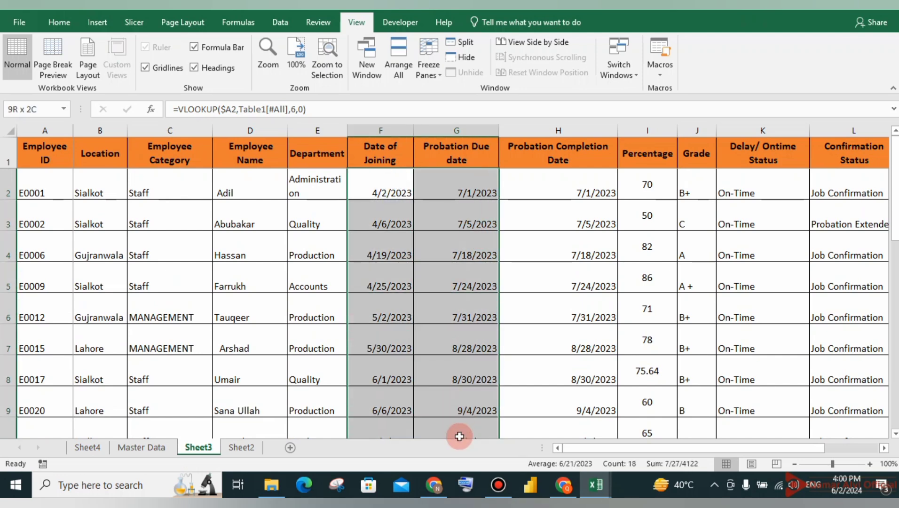
pyautogui.click(394, 208)
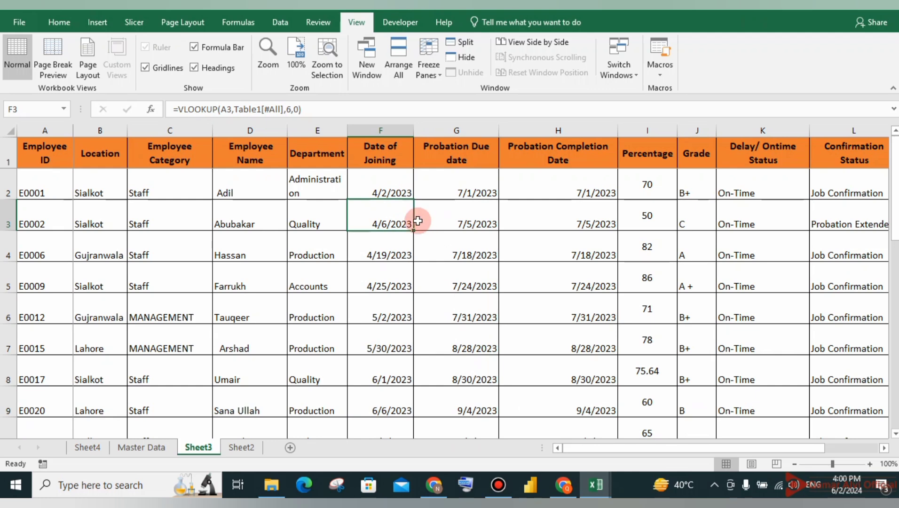
pyautogui.moveTo(101, 191); pyautogui.dragTo(216, 306)
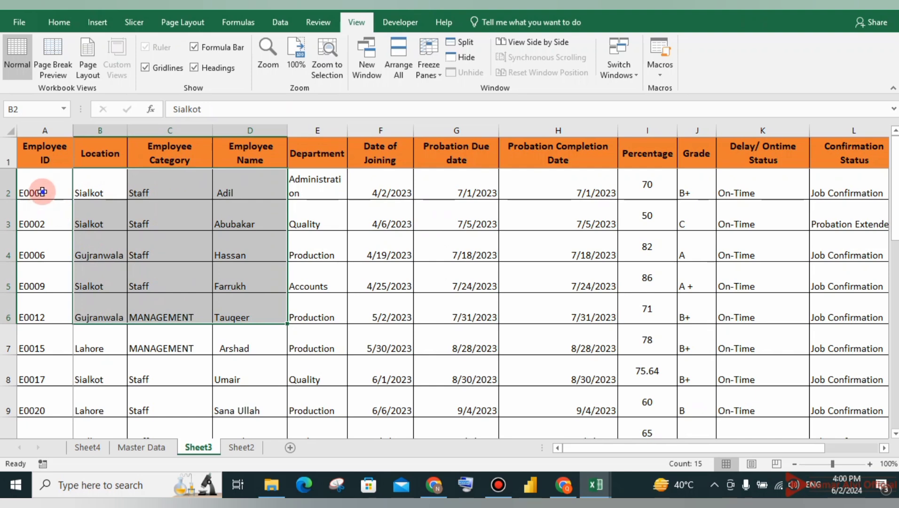
pyautogui.moveTo(42, 192); pyautogui.dragTo(47, 308)
pyautogui.moveTo(94, 202); pyautogui.dragTo(734, 402)
pyautogui.moveTo(784, 450); pyautogui.dragTo(647, 453)
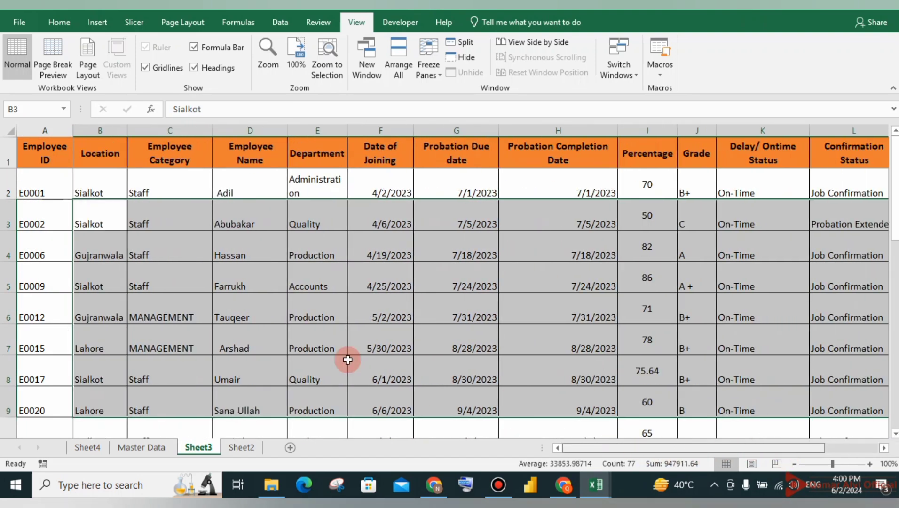
pyautogui.click(124, 245)
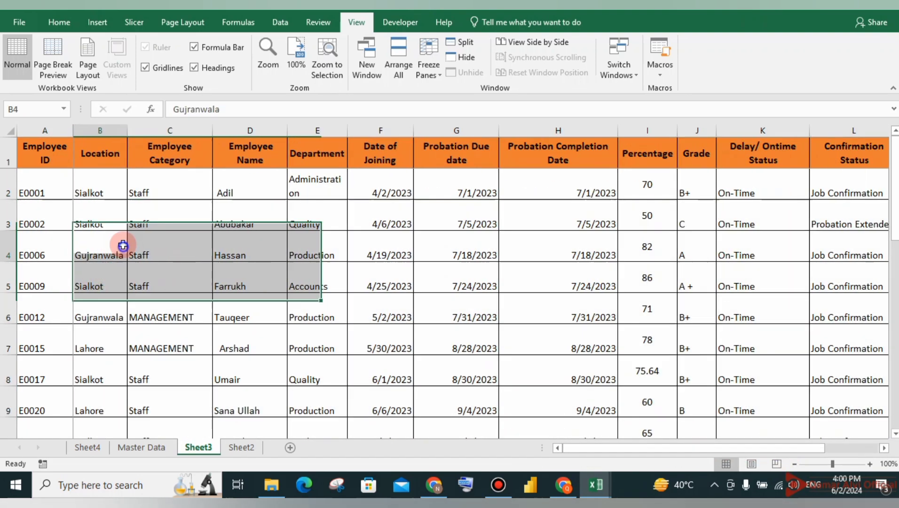
# Examine Sheet2's Employee ID list and the blank columns from Location onward that need lookup data
pyautogui.click(245, 447)
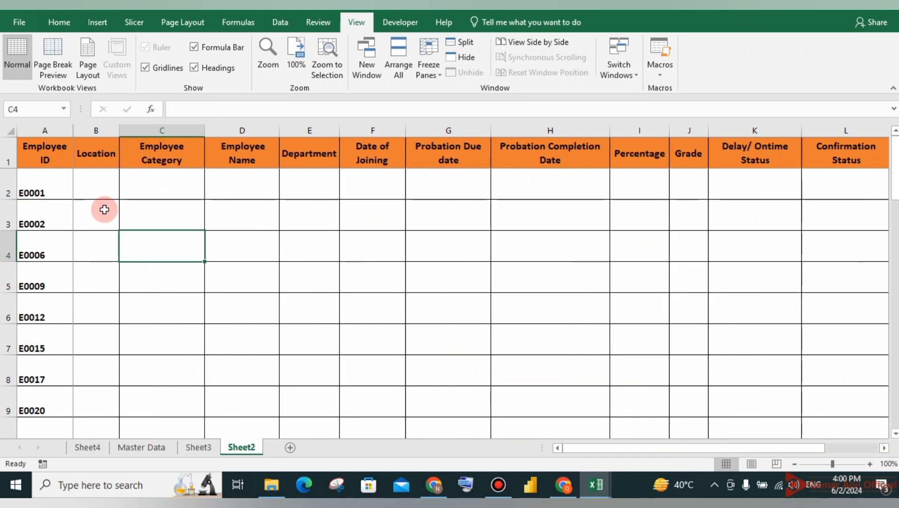
pyautogui.moveTo(44, 190); pyautogui.dragTo(21, 408)
pyautogui.click(202, 233)
pyautogui.scroll(-5, 168, 297)
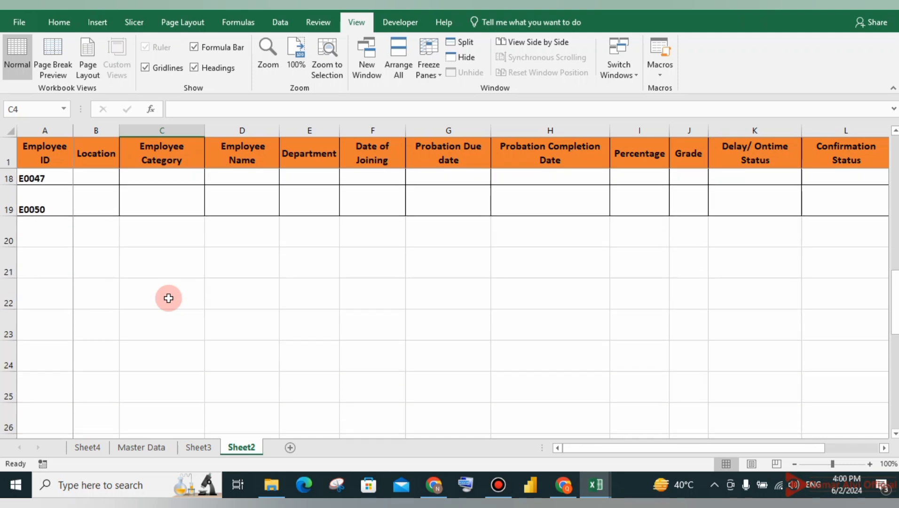
pyautogui.scroll(2, 169, 298)
pyautogui.scroll(4, 168, 297)
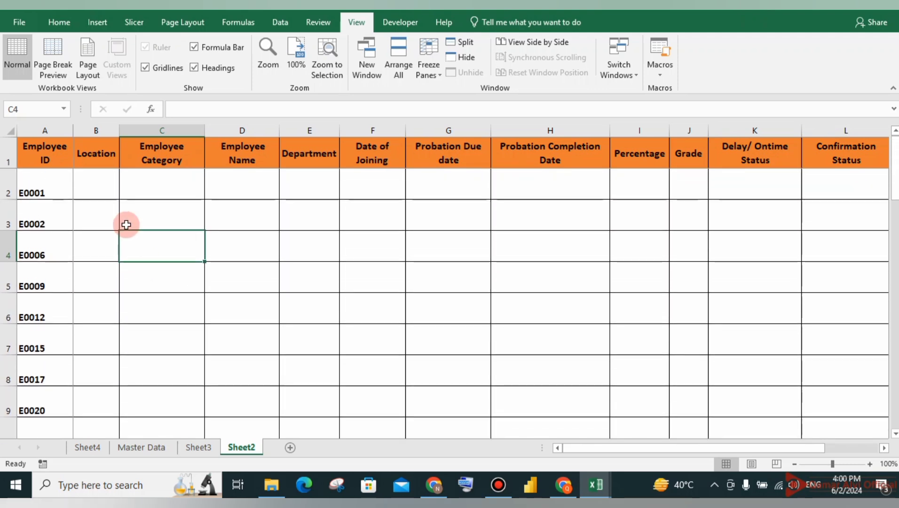
pyautogui.click(103, 157)
pyautogui.click(170, 160)
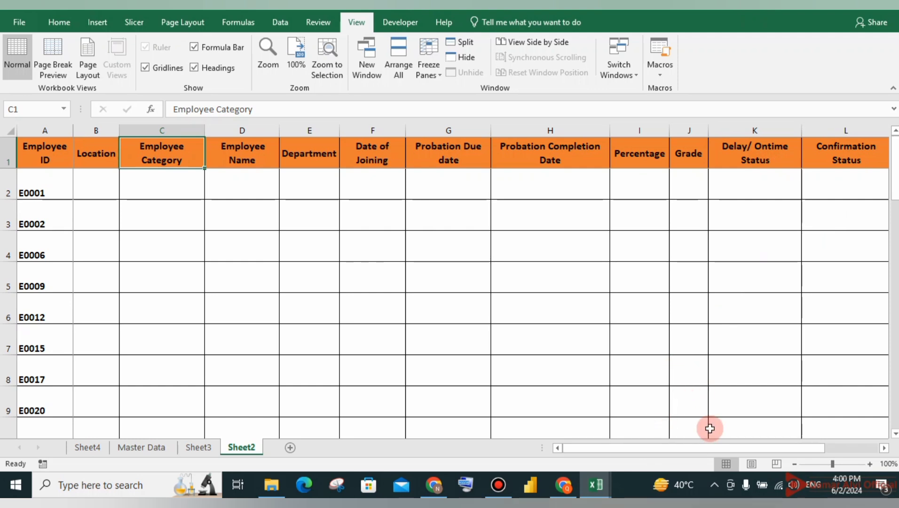
pyautogui.click(441, 300)
# Start a COLUMN function in Sheet2's Location cell B3
pyautogui.click(96, 191)
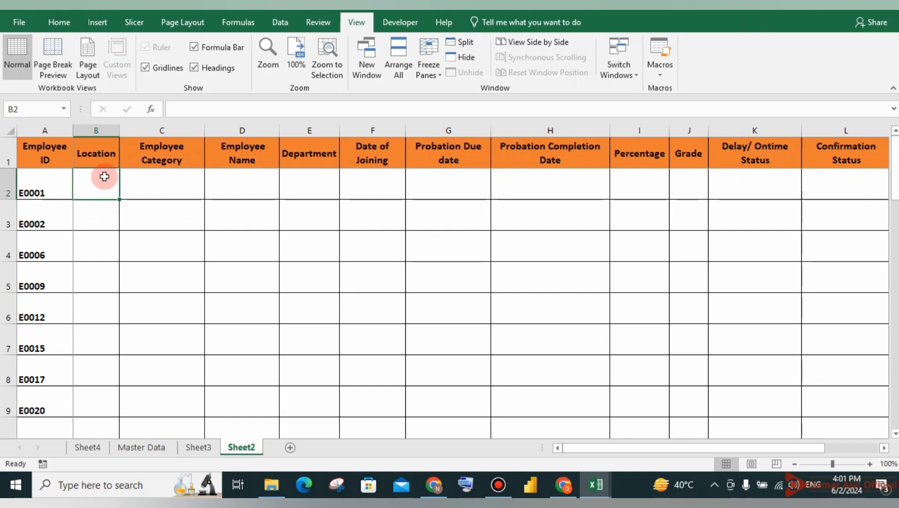
pyautogui.click(93, 208)
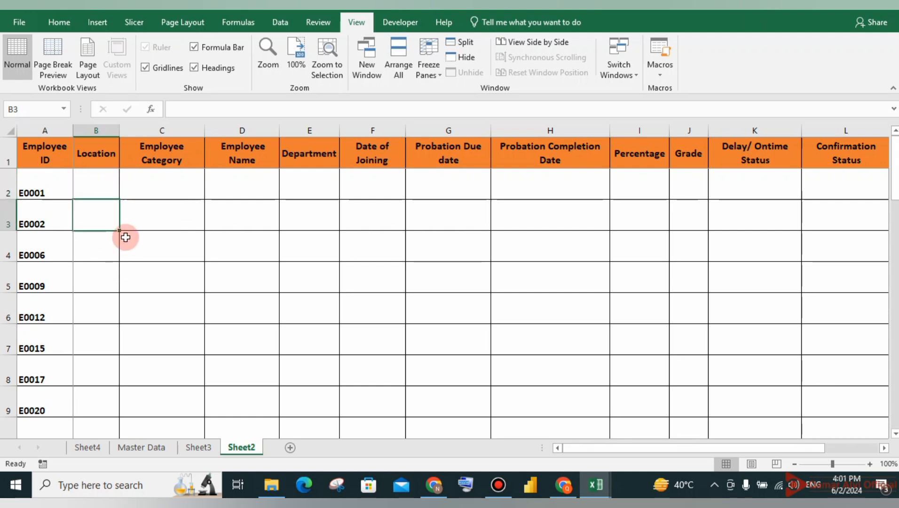
pyautogui.write('=')
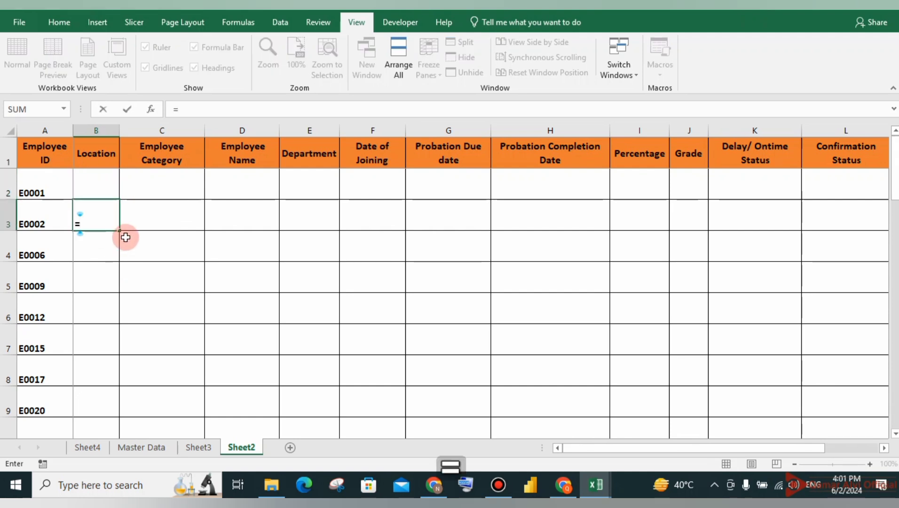
pyautogui.write('cl')
pyautogui.press('BackSpace')
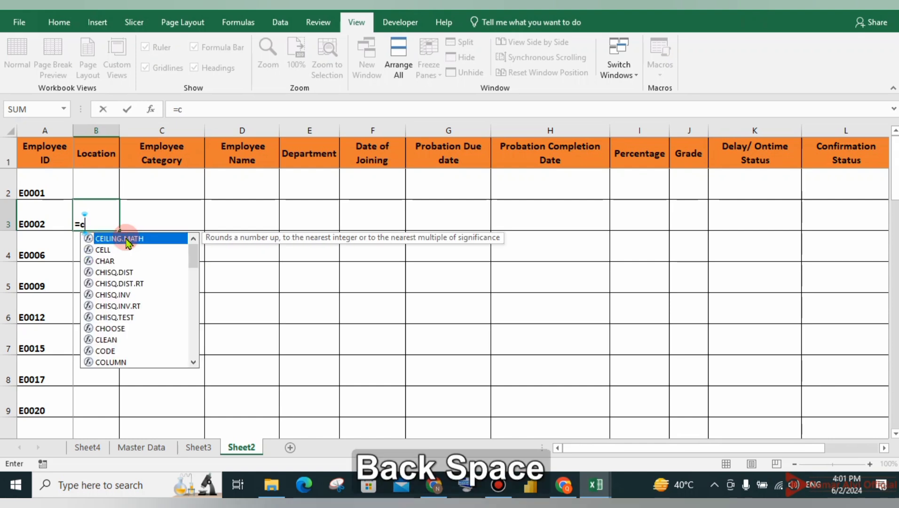
pyautogui.write('o')
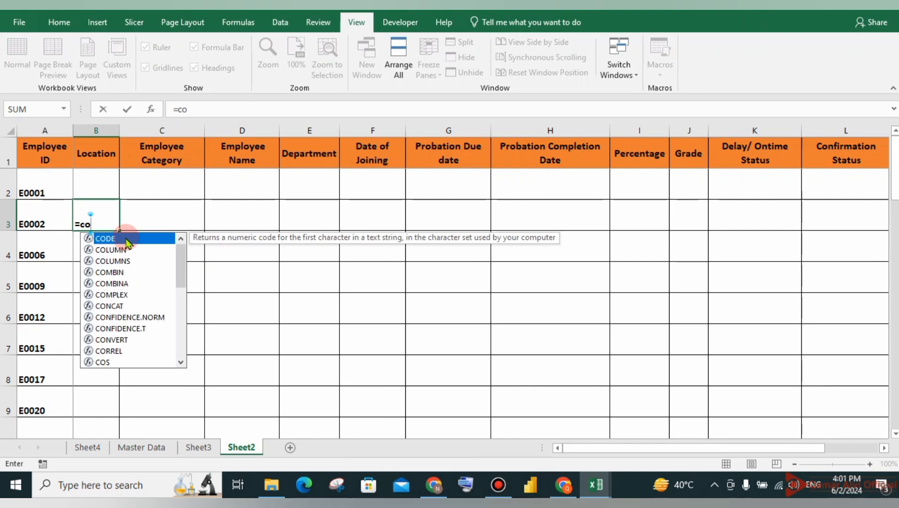
pyautogui.doubleClick(113, 249)
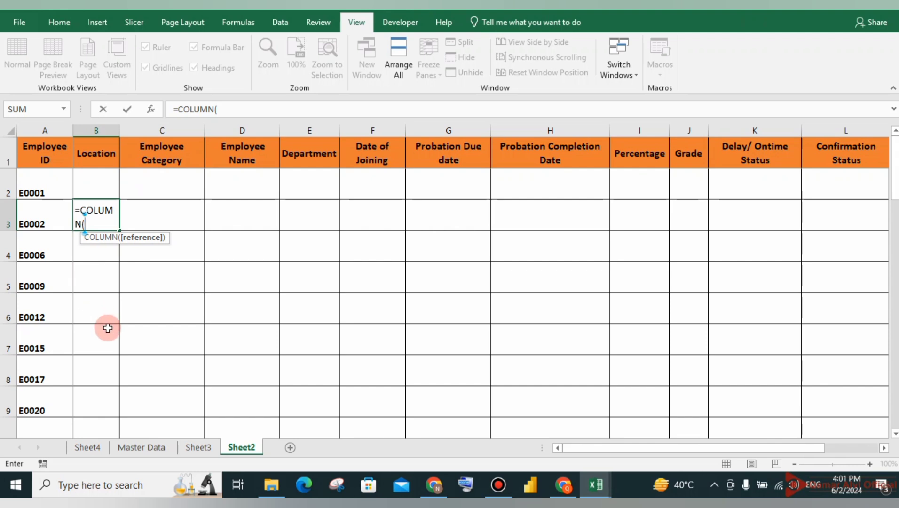
# Complete the COLUMN test formula in B3 with B15 as its reference
pyautogui.scroll(-3, 82, 169)
pyautogui.scroll(-6, 96, 244)
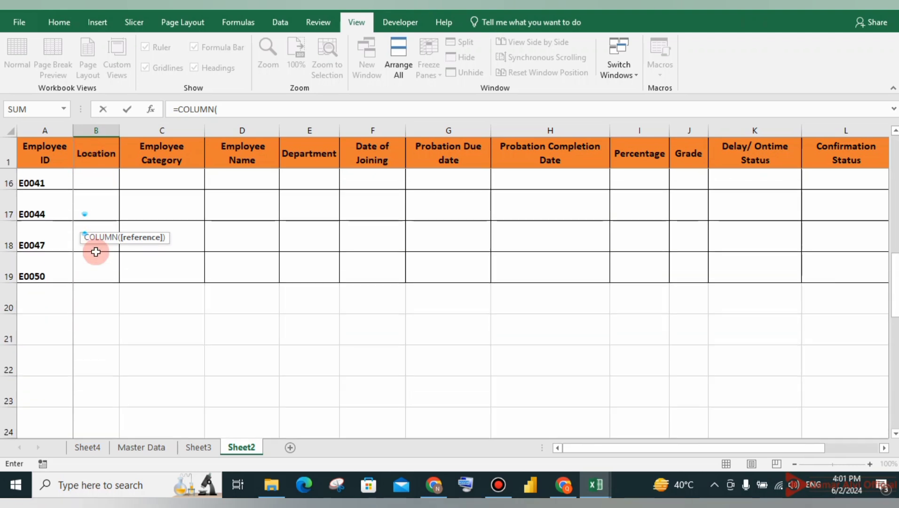
pyautogui.scroll(6, 96, 252)
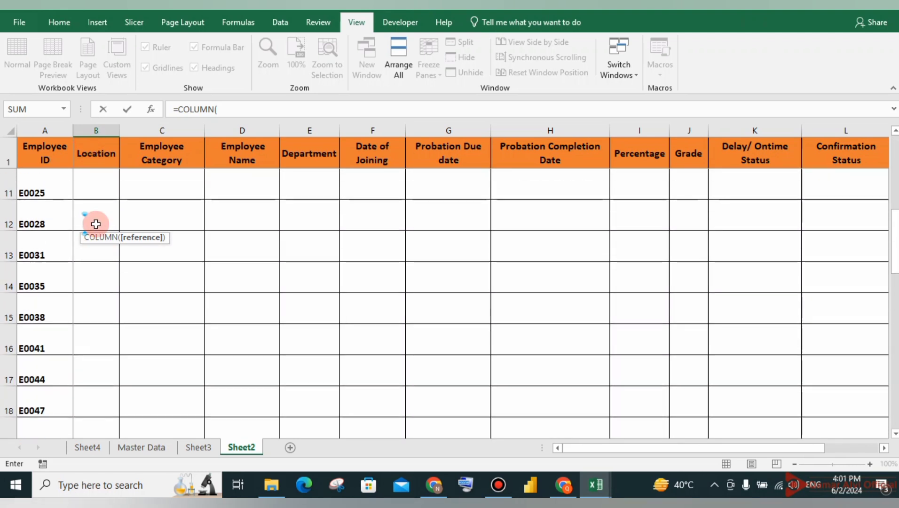
pyautogui.click(94, 184)
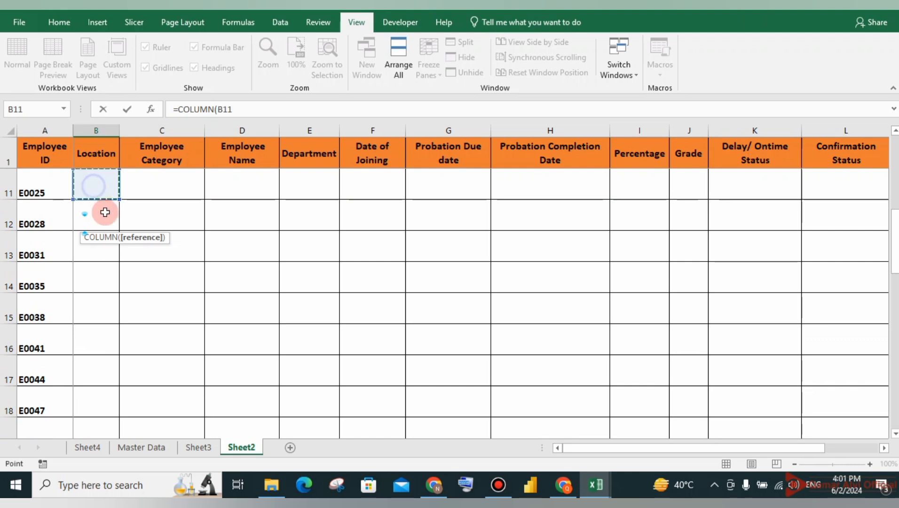
pyautogui.click(94, 286)
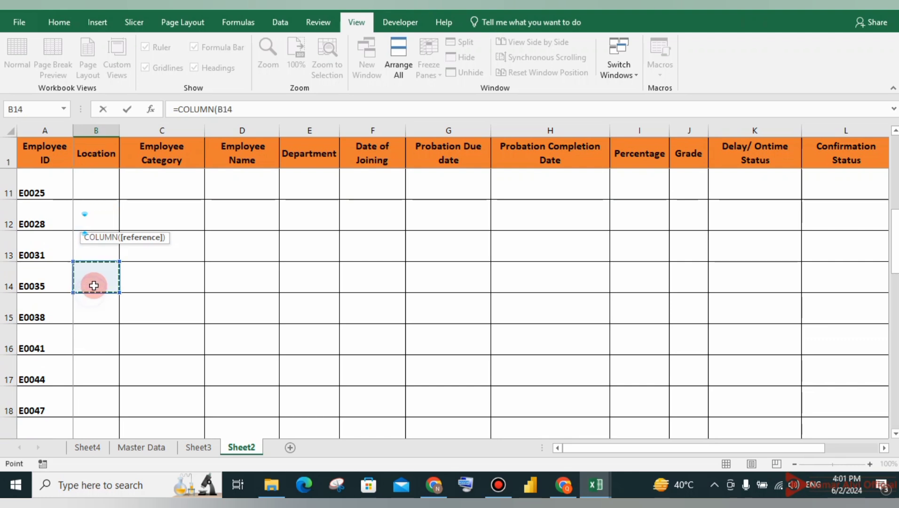
pyautogui.click(90, 313)
pyautogui.click(244, 112)
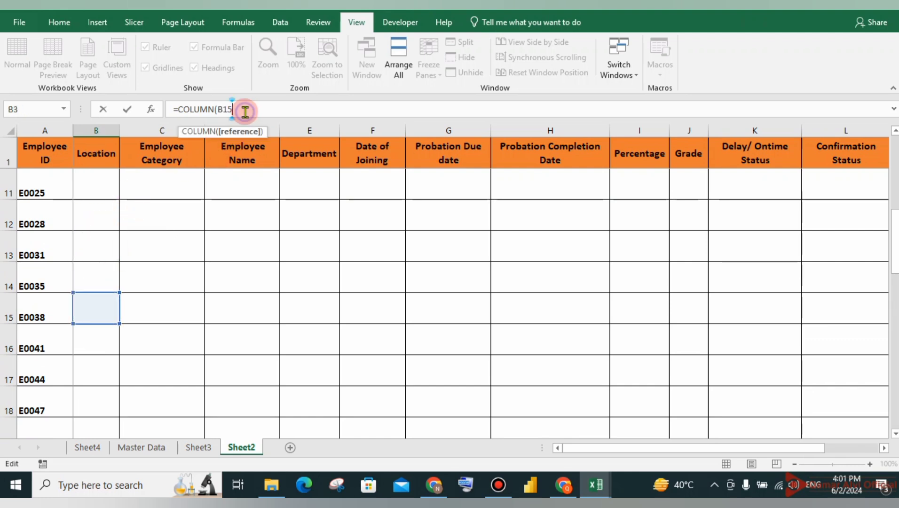
pyautogui.write(')')
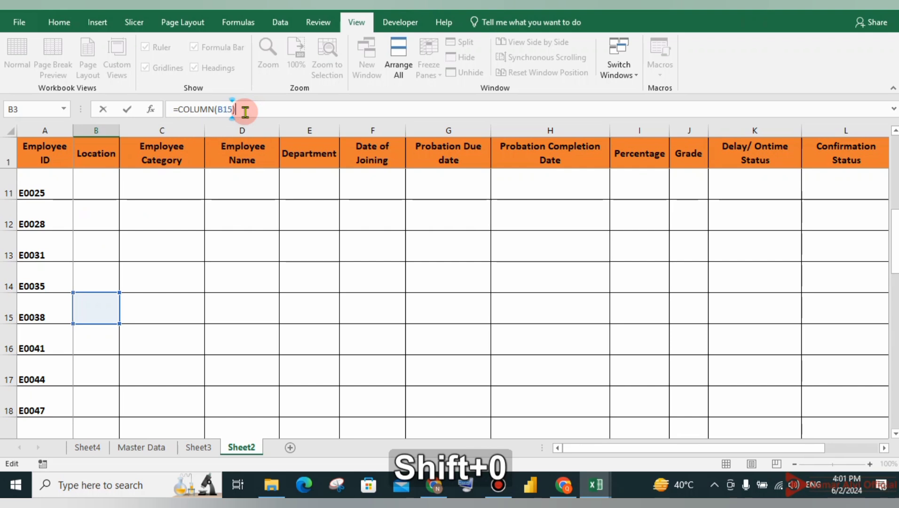
pyautogui.press('Return')
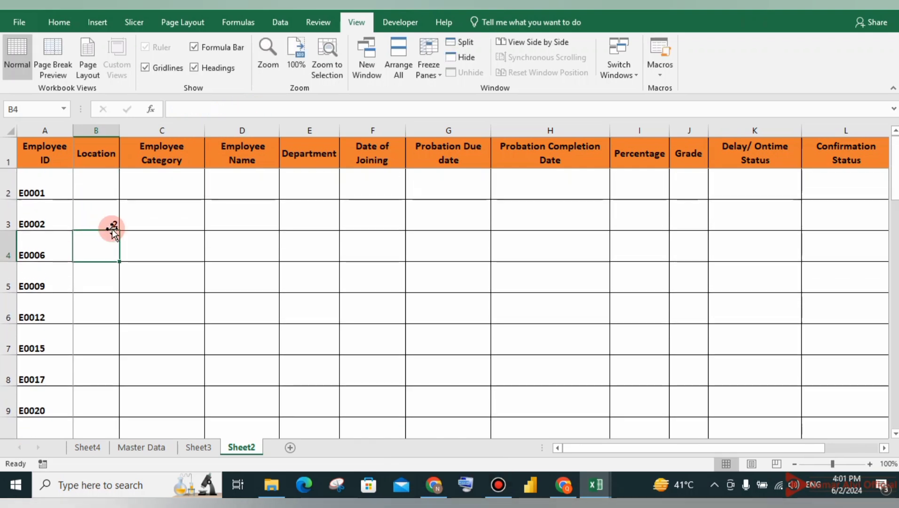
# Fill the COLUMN test formula from B3 across to K3, and clear the test values from B3:K3
pyautogui.click(97, 223)
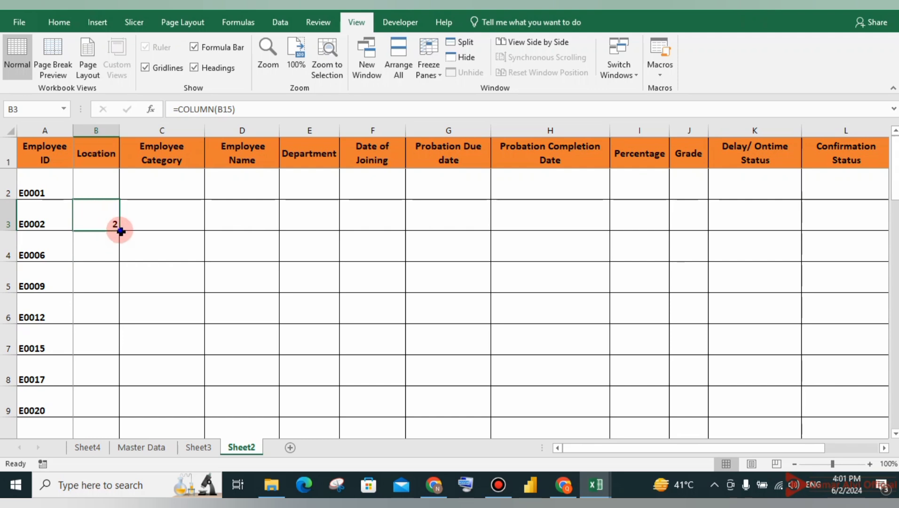
pyautogui.moveTo(121, 231); pyautogui.dragTo(774, 242)
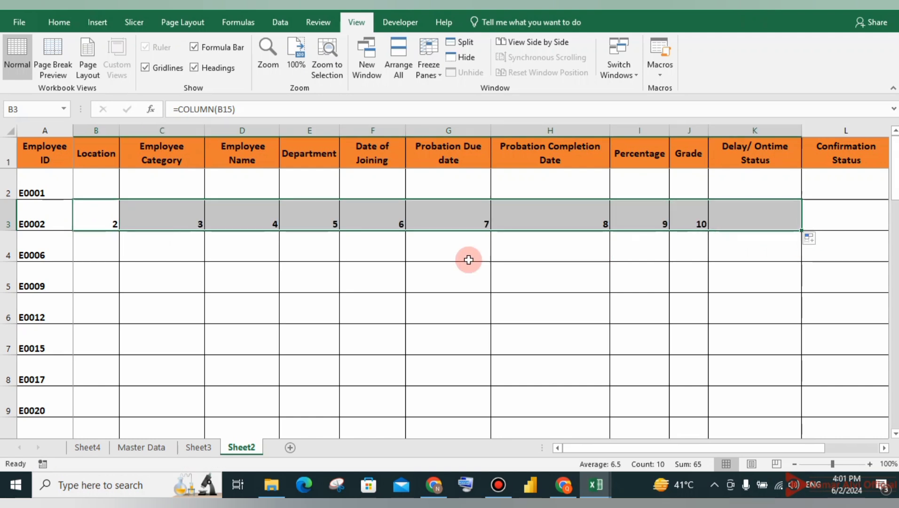
pyautogui.click(174, 222)
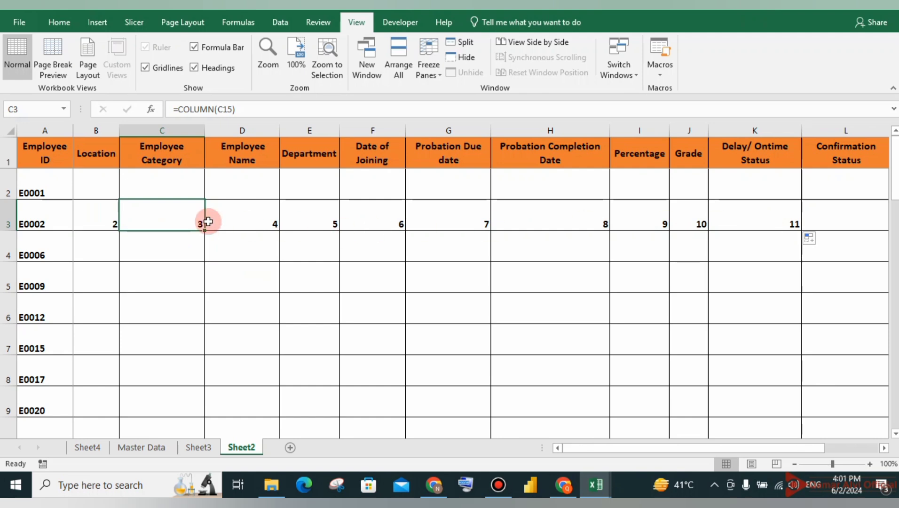
pyautogui.moveTo(94, 221); pyautogui.dragTo(780, 219)
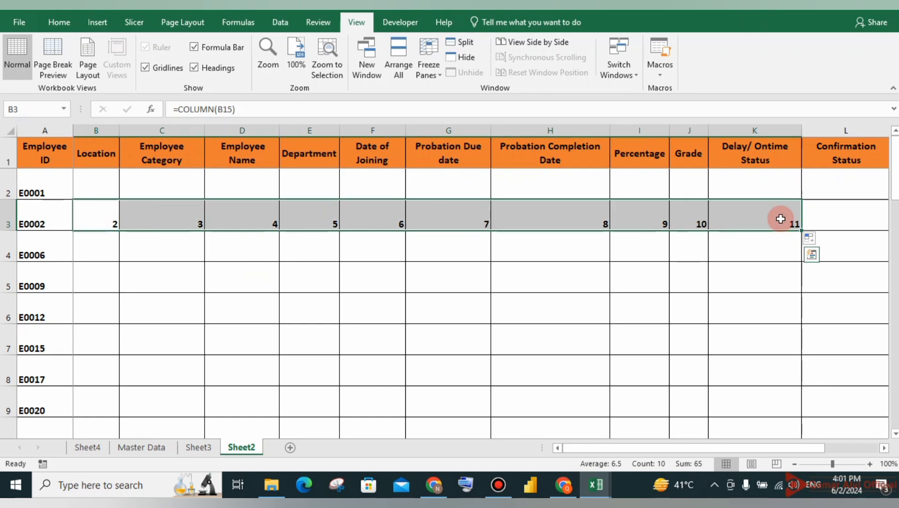
pyautogui.press('Delete')
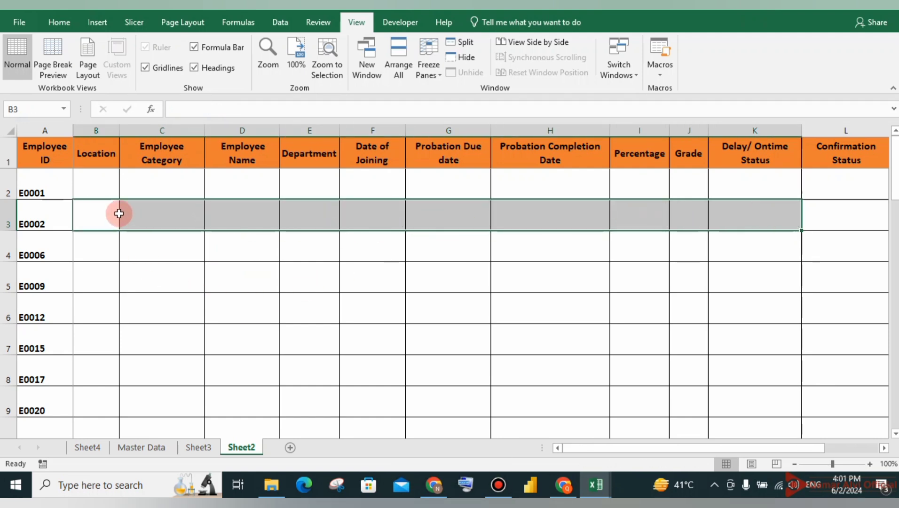
# Start a VLOOKUP in Sheet2's Location cell B2 with Employee ID cell A2 as the lookup value
pyautogui.click(100, 187)
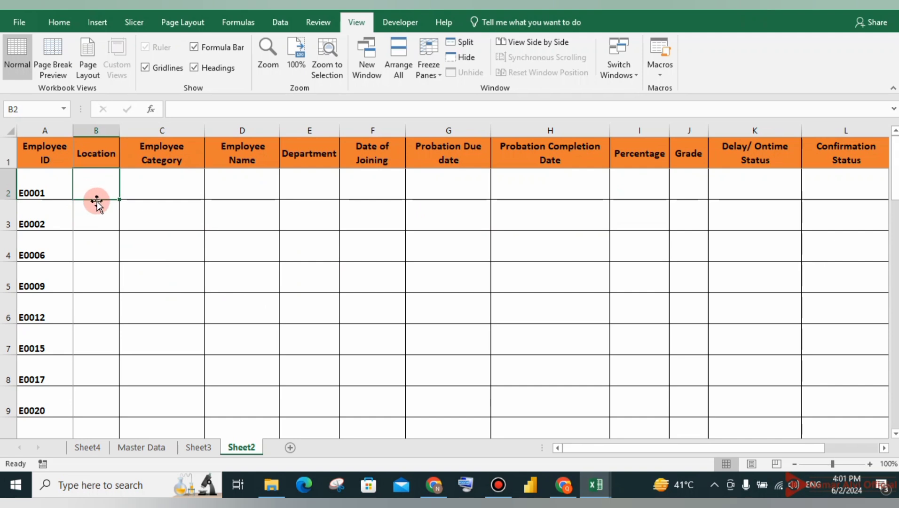
pyautogui.write('=')
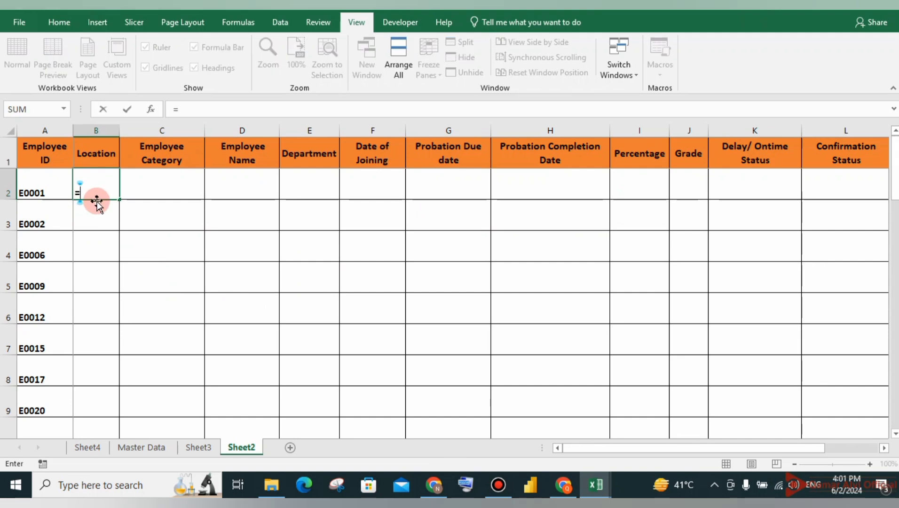
pyautogui.write('vl')
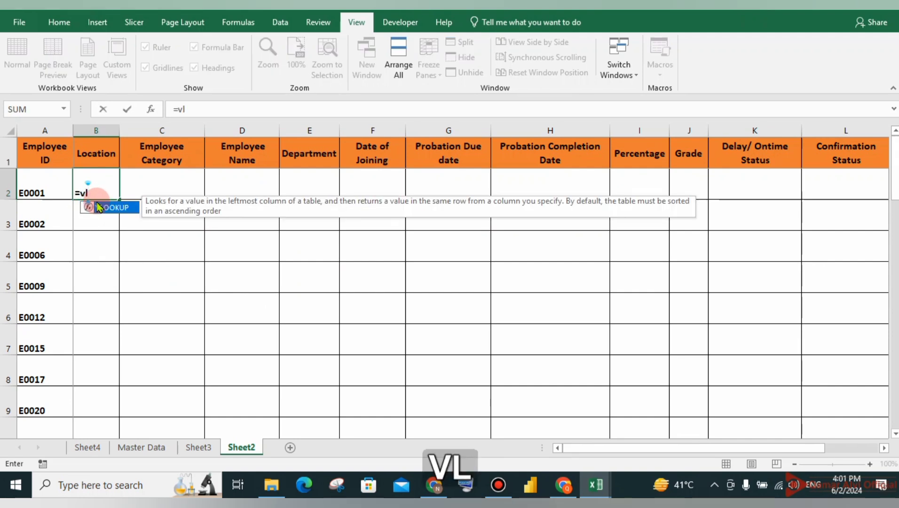
pyautogui.doubleClick(103, 209)
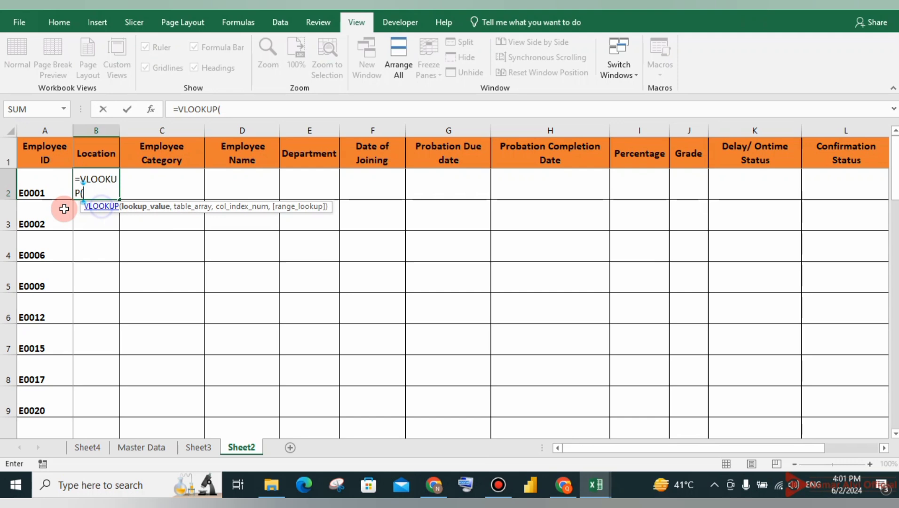
pyautogui.click(33, 189)
pyautogui.click(246, 110)
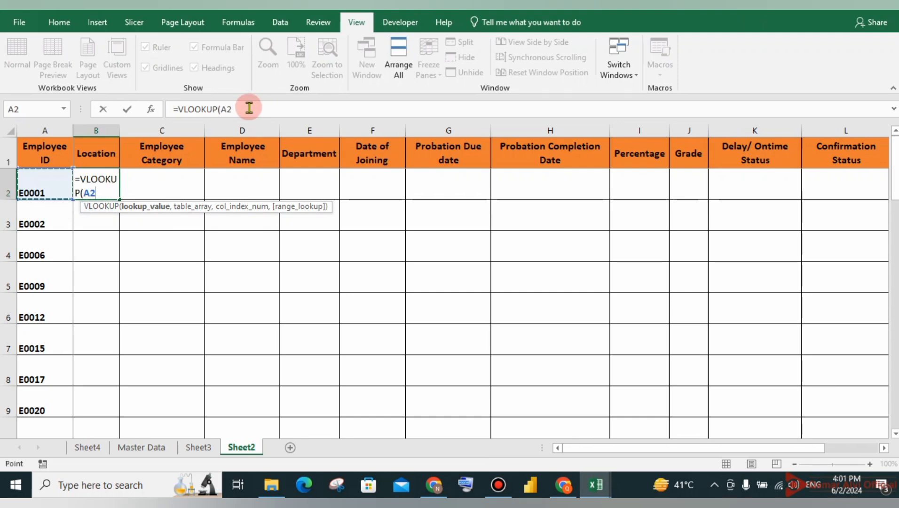
pyautogui.write(',')
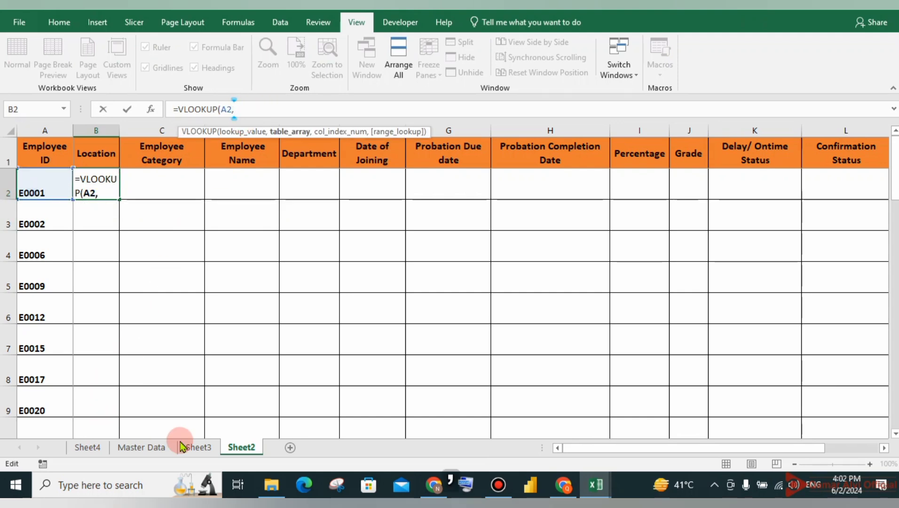
# Complete B2's VLOOKUP with Master Data range A1:M21 as table array, column index 2 and range lookup 0
pyautogui.click(142, 447)
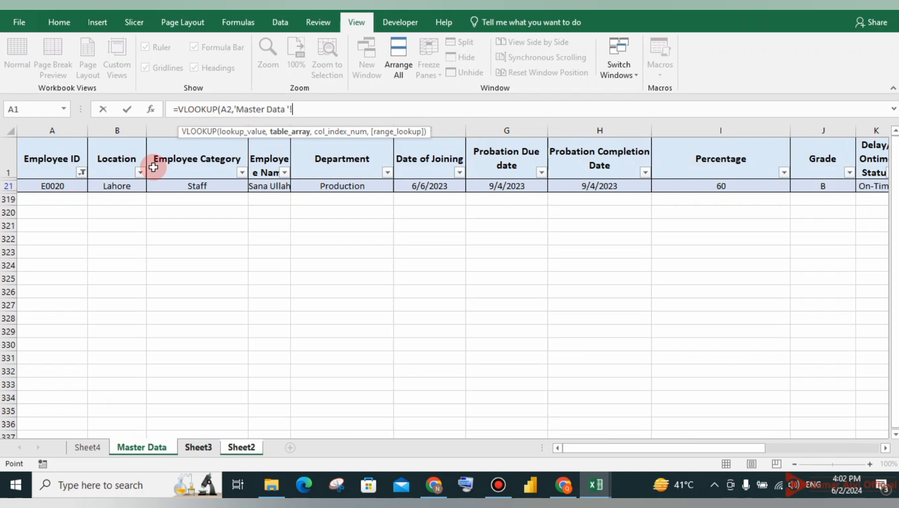
pyautogui.click(52, 156)
pyautogui.hotkey('ctrl', 'shift', 'Down')
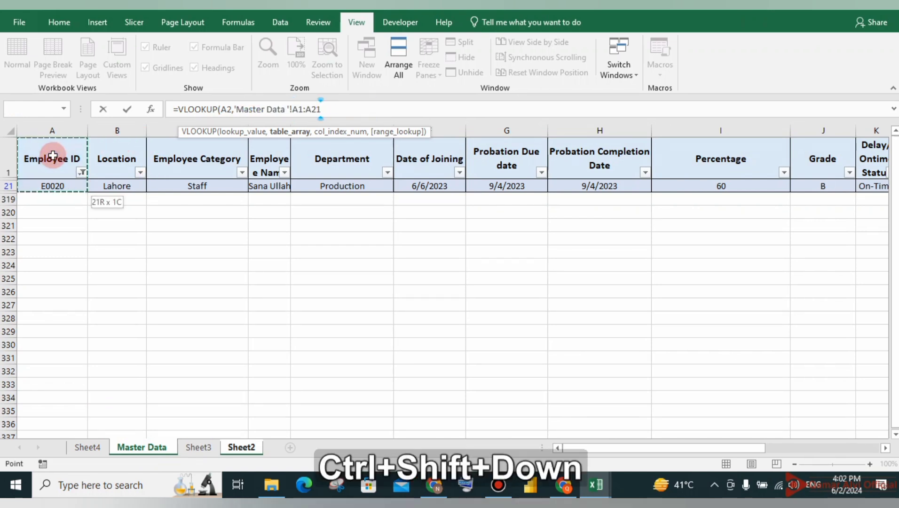
pyautogui.hotkey('ctrl', 'shift', 'Right')
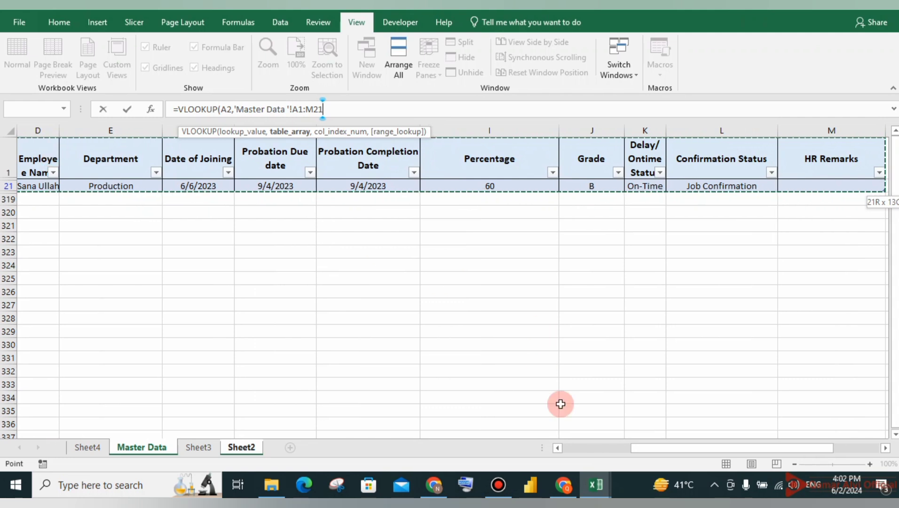
pyautogui.moveTo(646, 450); pyautogui.dragTo(550, 446)
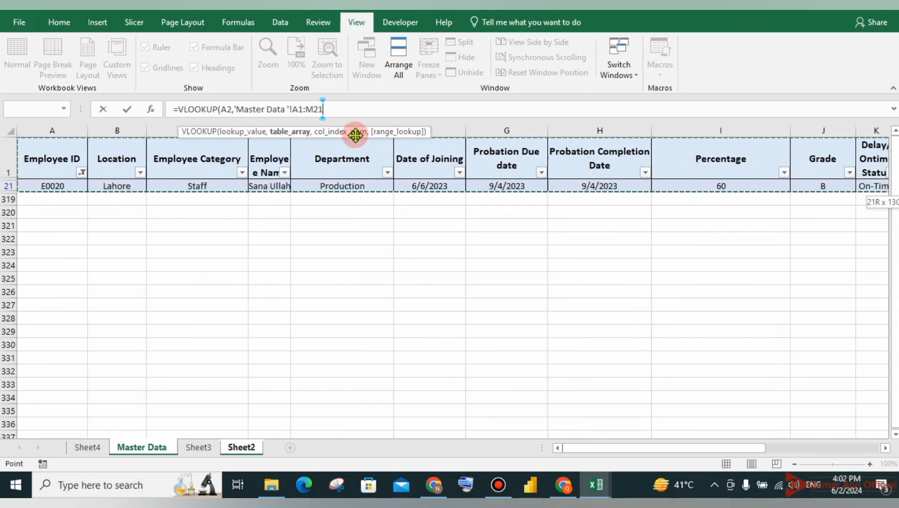
pyautogui.write(',2,0')
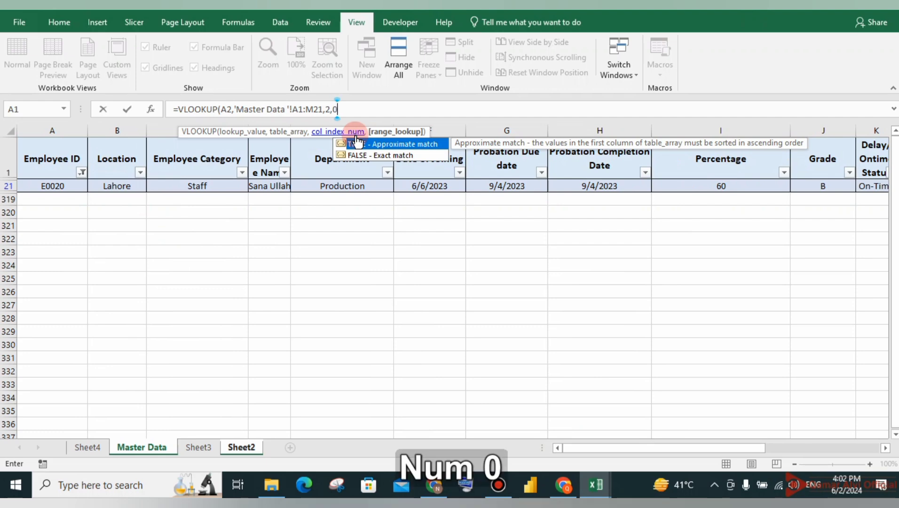
pyautogui.write(')')
pyautogui.press('Return')
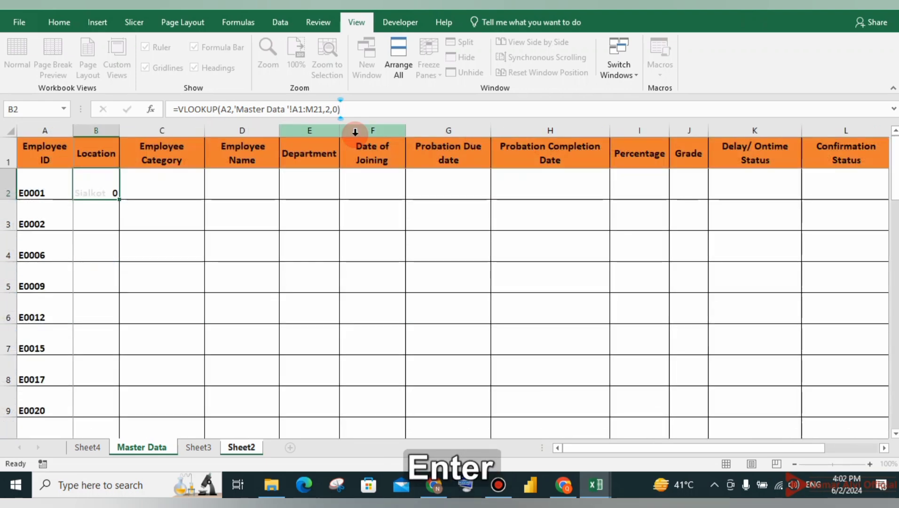
# Fill the Location VLOOKUP from B2 down to B19 and review the filled column
pyautogui.click(84, 183)
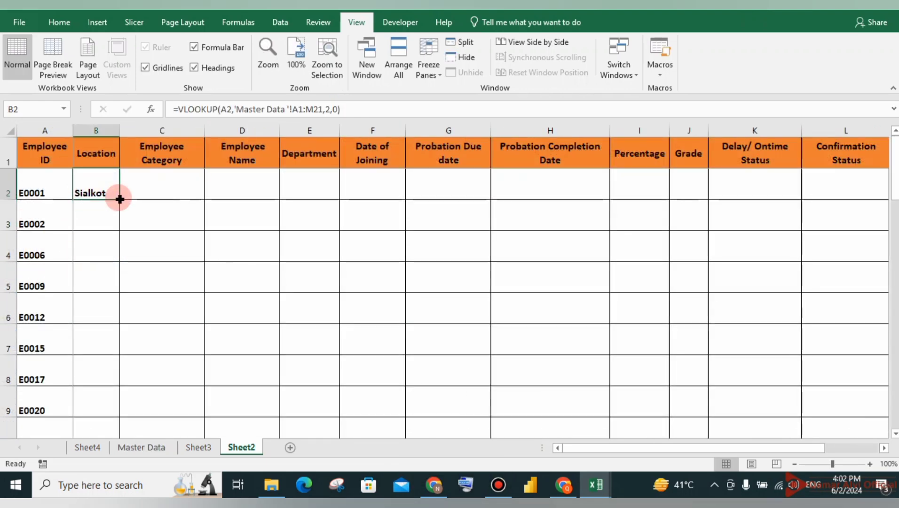
pyautogui.moveTo(119, 199); pyautogui.dragTo(73, 374)
pyautogui.scroll(4, 109, 200)
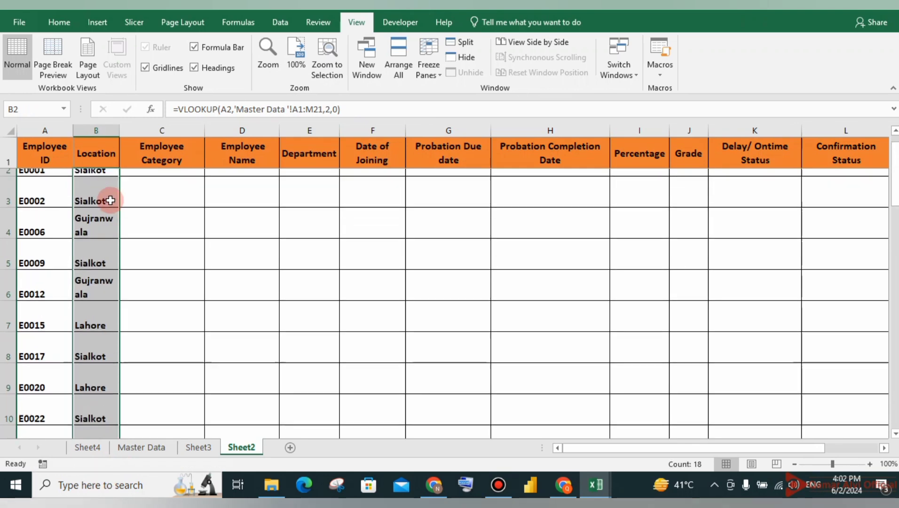
pyautogui.scroll(-6, 111, 203)
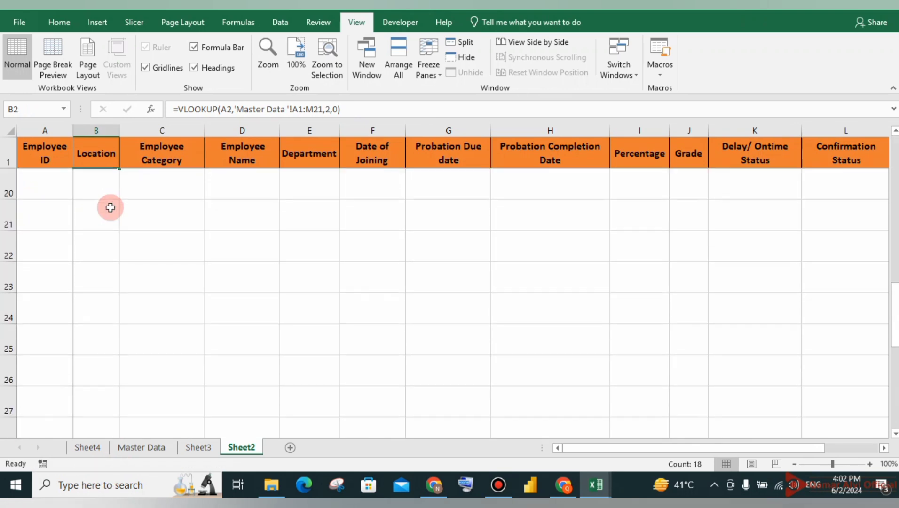
pyautogui.scroll(6, 111, 207)
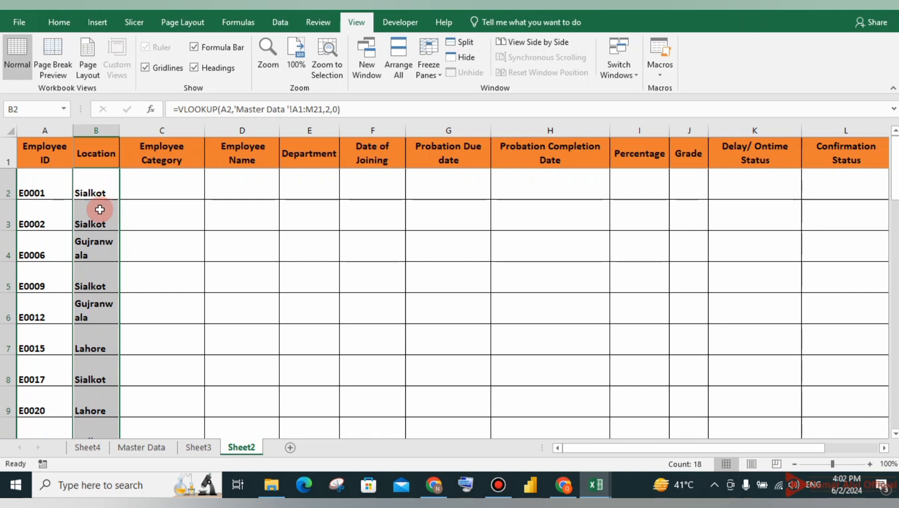
pyautogui.click(99, 211)
pyautogui.click(79, 187)
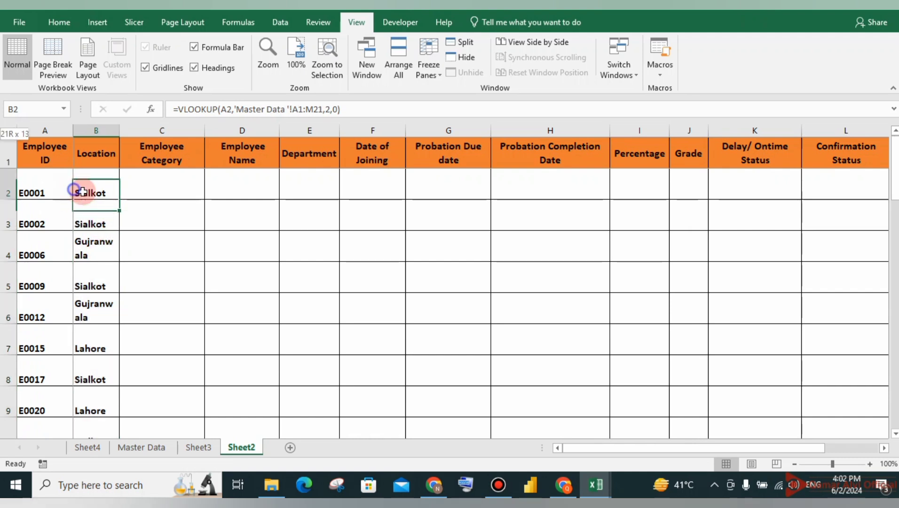
# Lock the column of the lookup value in B2's VLOOKUP by changing the reference to $A2
pyautogui.click(196, 196)
pyautogui.click(97, 189)
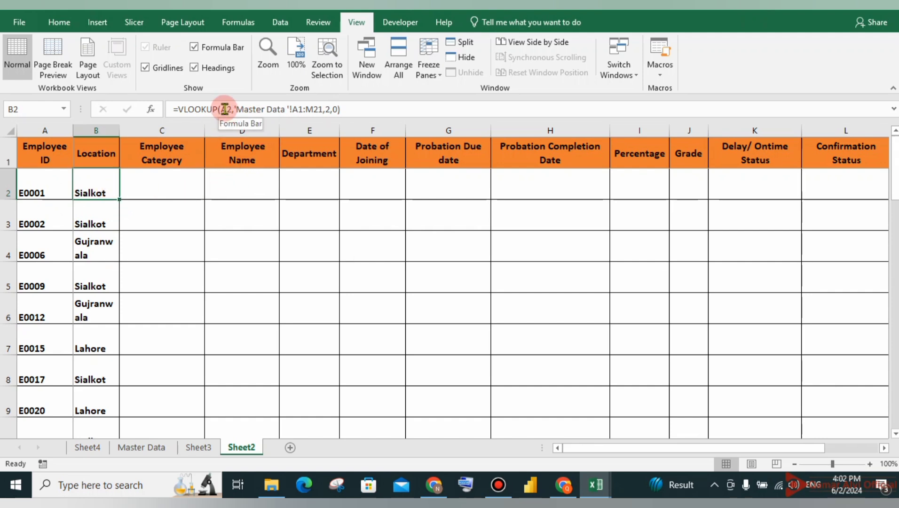
pyautogui.doubleClick(97, 189)
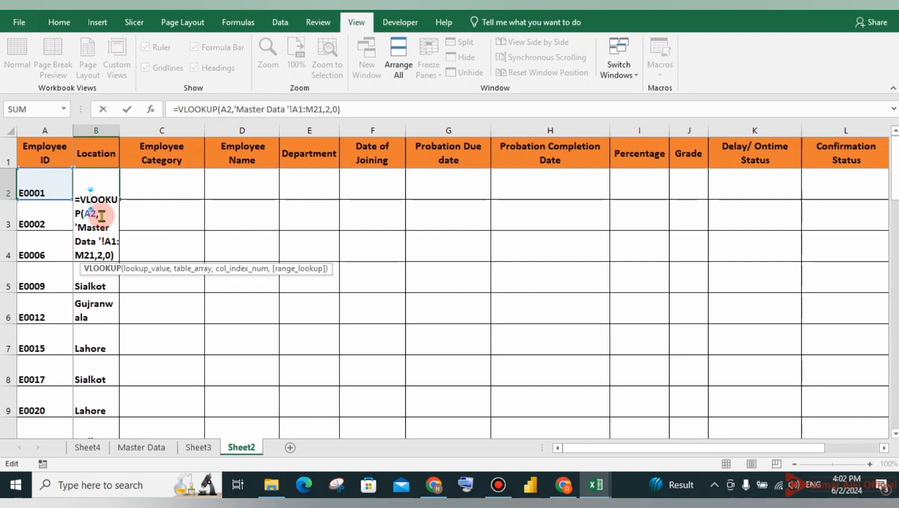
pyautogui.click(87, 214)
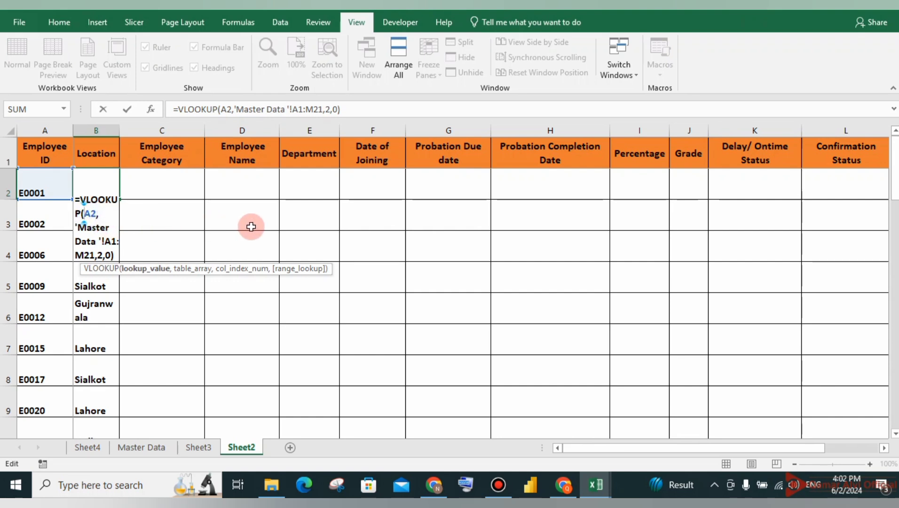
pyautogui.write('$')
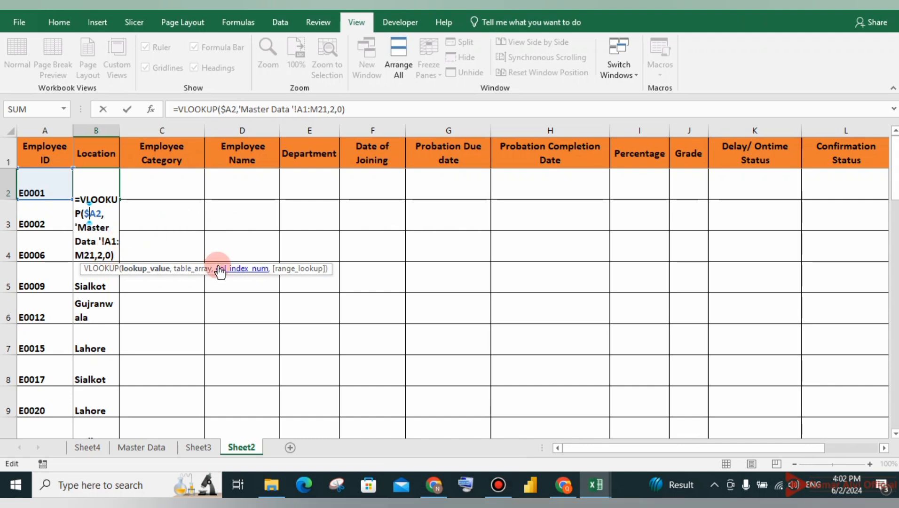
pyautogui.press('Return')
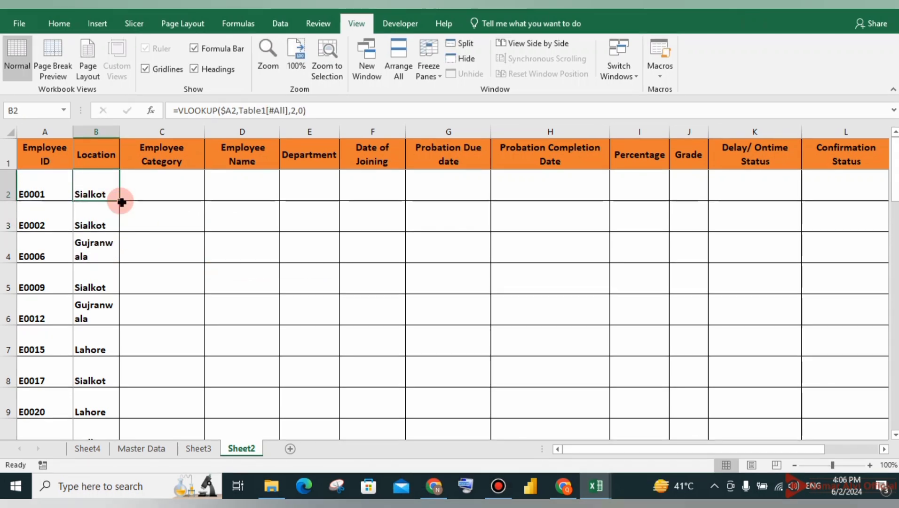
# Fill the Location VLOOKUP from B2 across to Employee Category cell C2 and compare the two formulas
pyautogui.moveTo(122, 202); pyautogui.dragTo(208, 198)
pyautogui.click(171, 184)
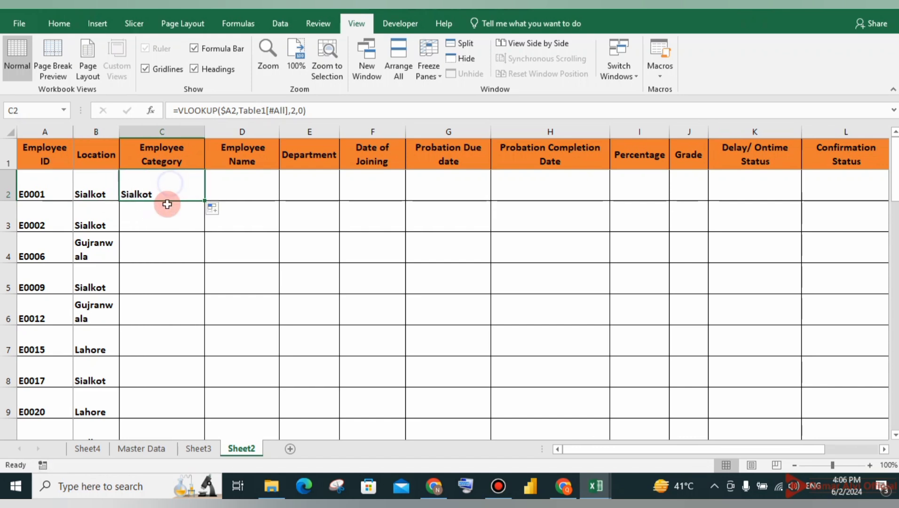
pyautogui.click(97, 194)
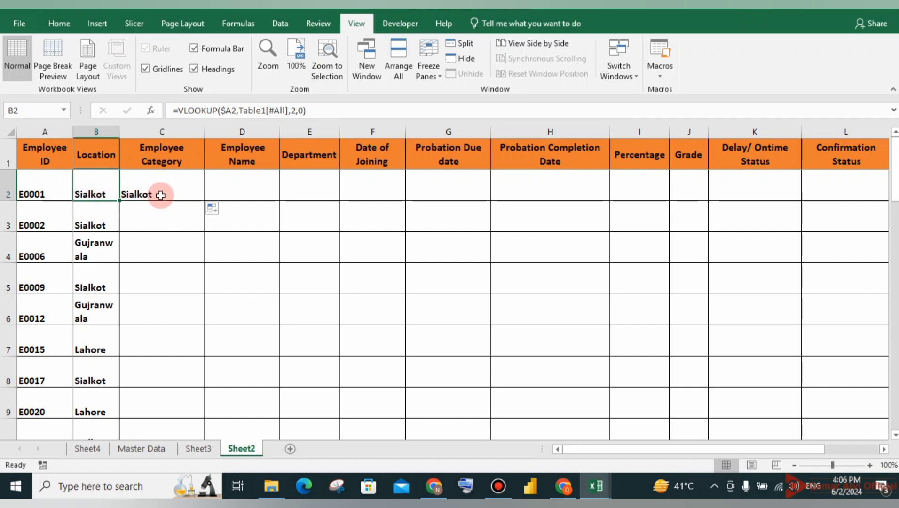
pyautogui.click(177, 182)
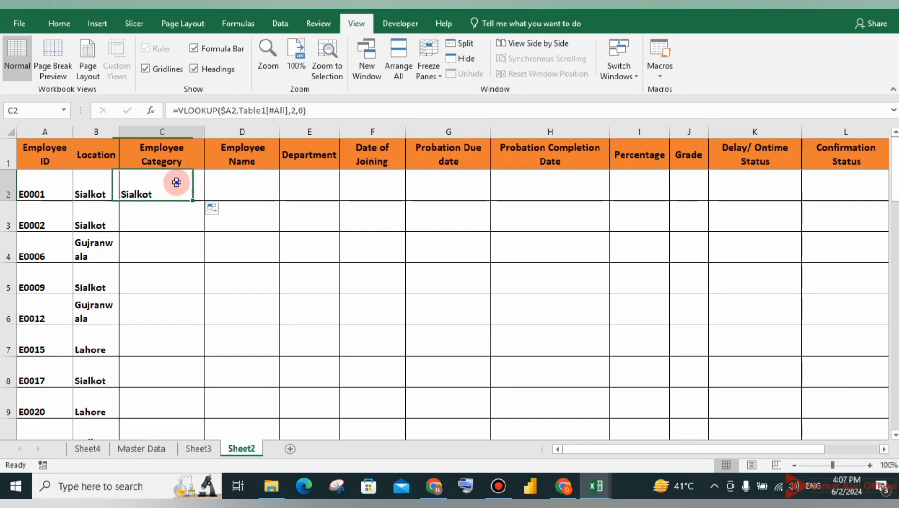
# Set the column index number in C2's VLOOKUP to 3
pyautogui.doubleClick(179, 186)
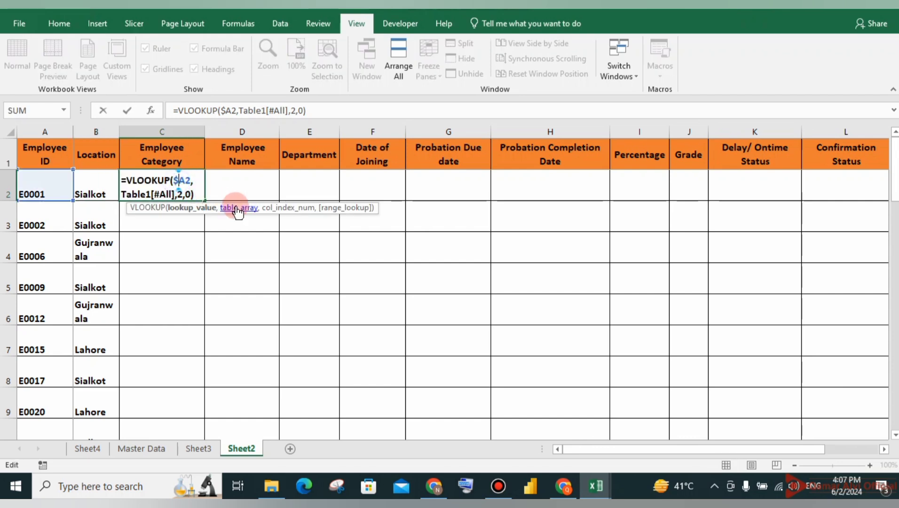
pyautogui.click(183, 196)
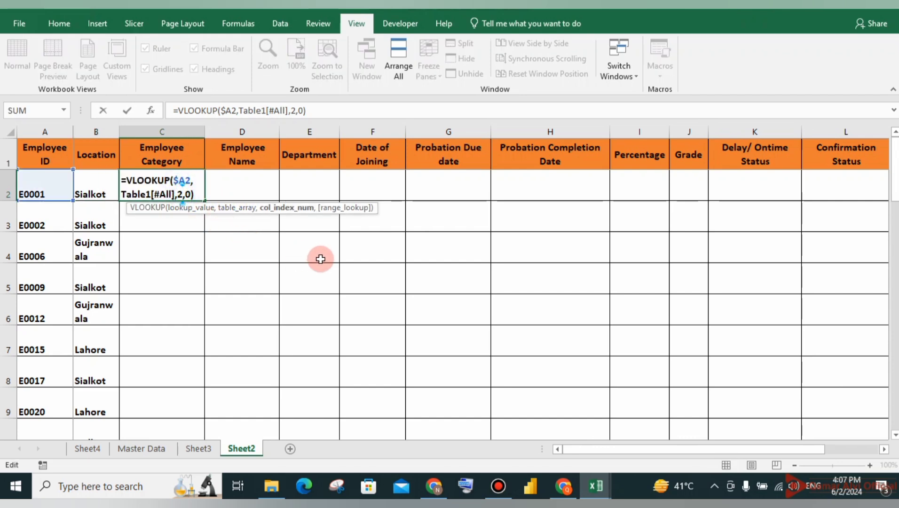
pyautogui.press('BackSpace')
pyautogui.write('3')
pyautogui.press('Return')
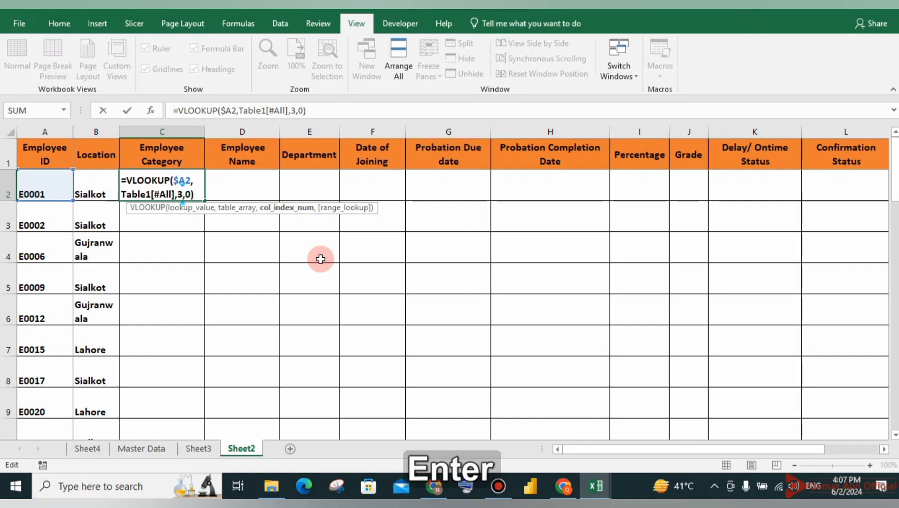
# Fill the Employee Category VLOOKUP from C2 down to C19 and review the filled columns
pyautogui.click(185, 187)
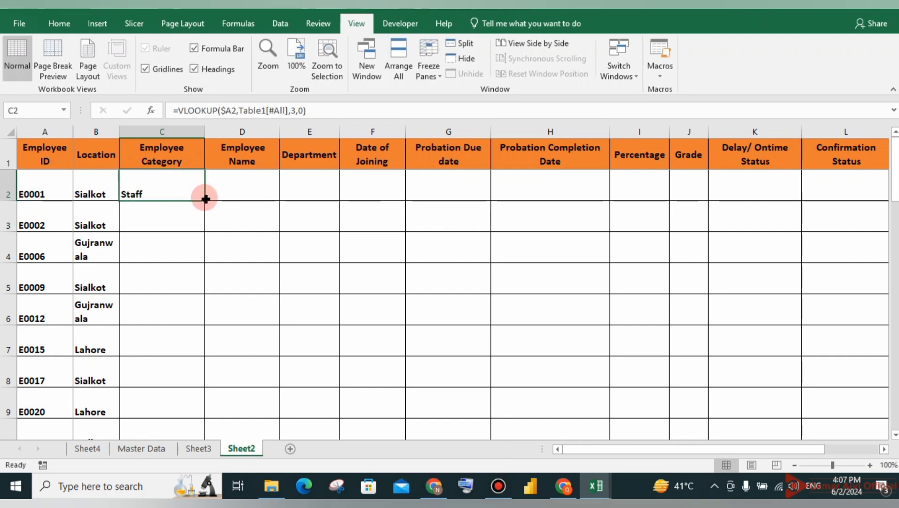
pyautogui.doubleClick(206, 199)
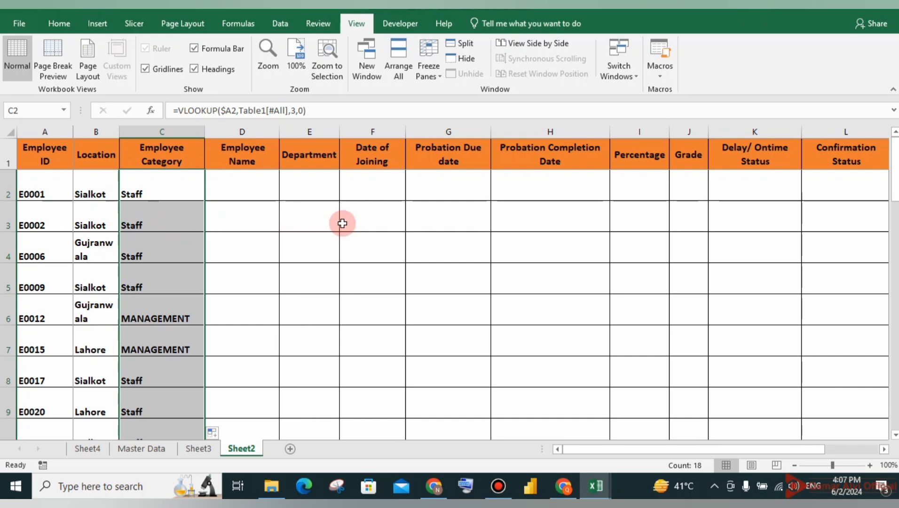
pyautogui.click(96, 220)
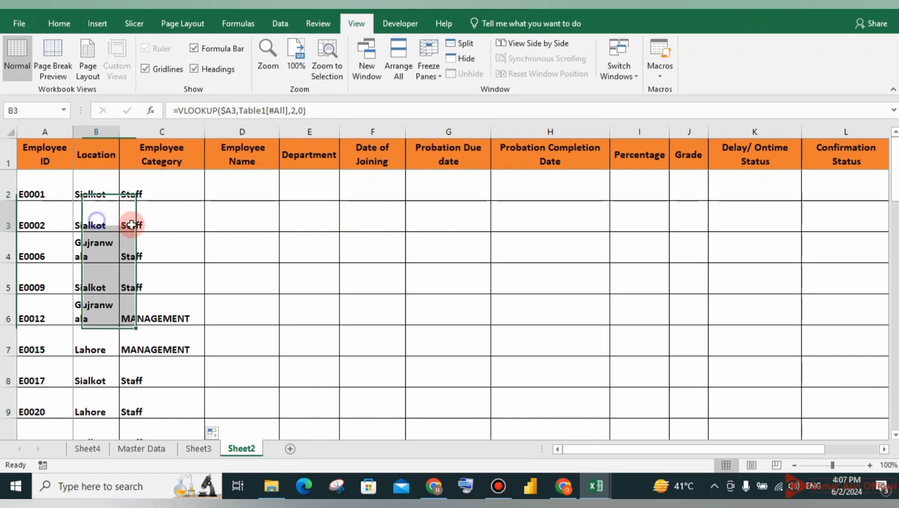
pyautogui.hotkey('shift', 'Right')
pyautogui.hotkey('shift', 'Down')
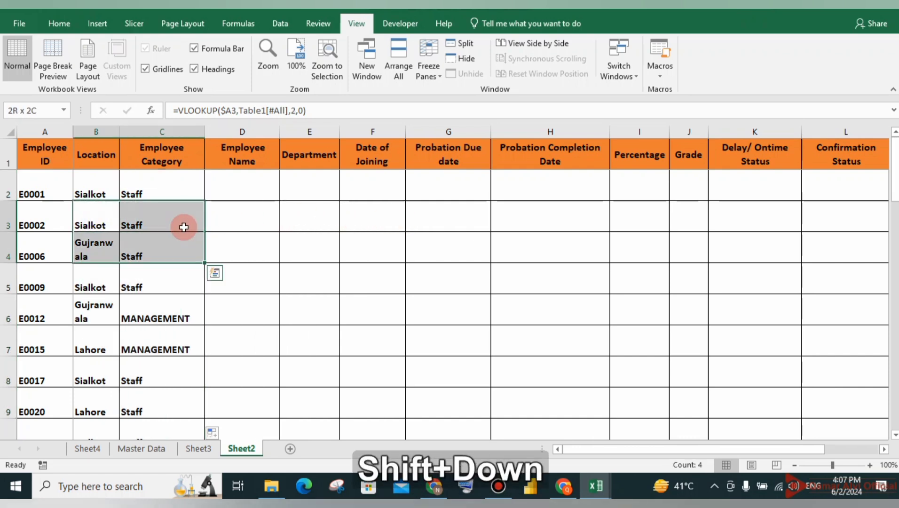
# Clear the Location and Employee Category lookup results from B2:C20
pyautogui.click(96, 194)
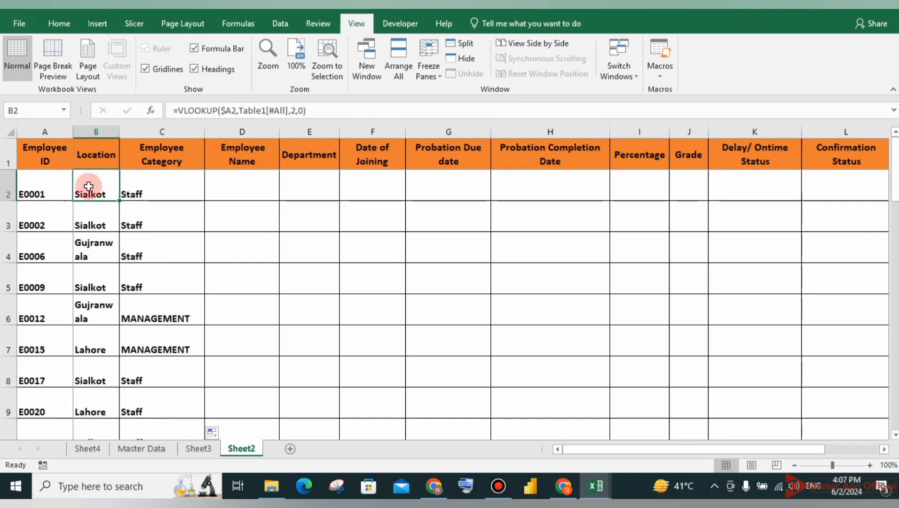
pyautogui.moveTo(109, 191); pyautogui.dragTo(160, 405)
pyautogui.press('Delete')
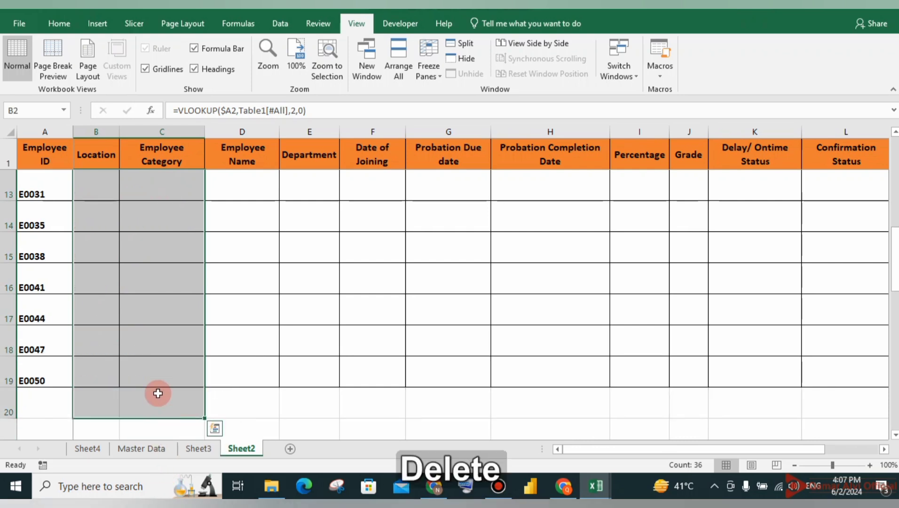
pyautogui.scroll(4, 113, 230)
# Start a new VLOOKUP in Location cell B2 with column-locked Employee ID cell $A2 as the lookup value
pyautogui.click(98, 194)
pyautogui.click(98, 193)
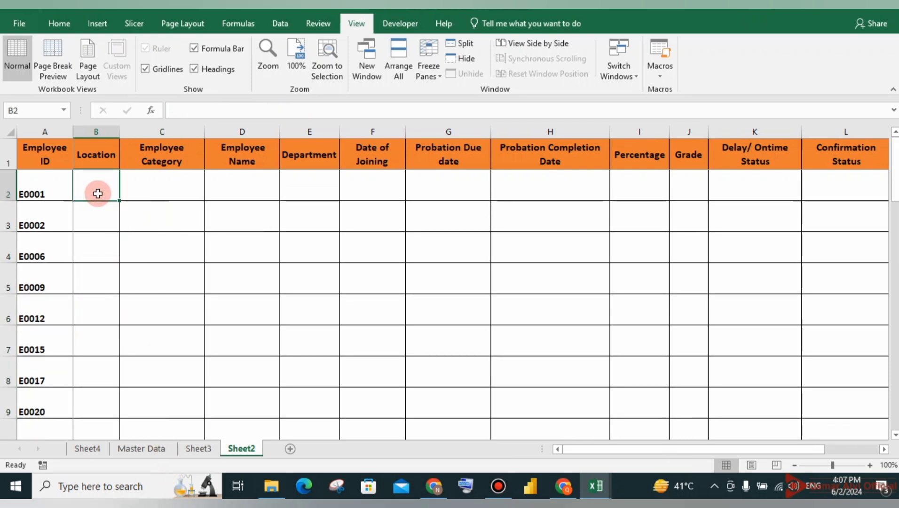
pyautogui.write('=')
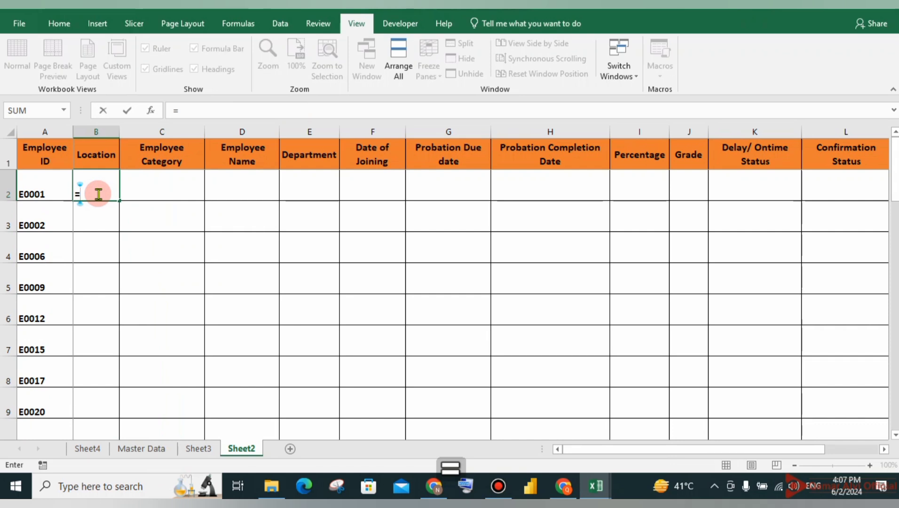
pyautogui.write('vl')
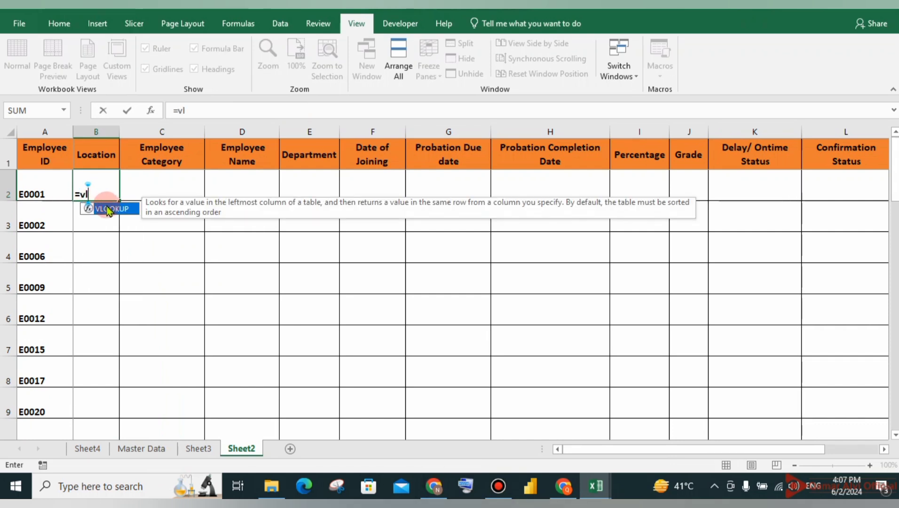
pyautogui.doubleClick(111, 210)
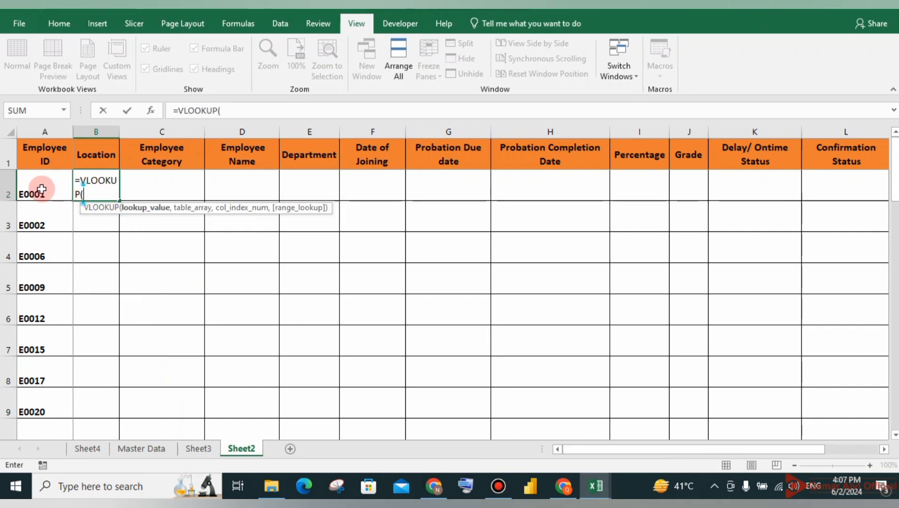
pyautogui.click(41, 188)
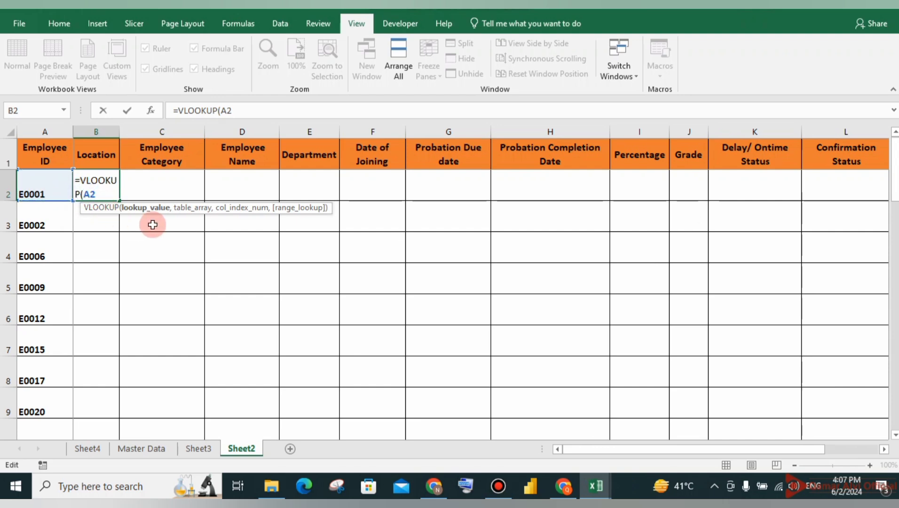
pyautogui.hotkey('shift', '4')
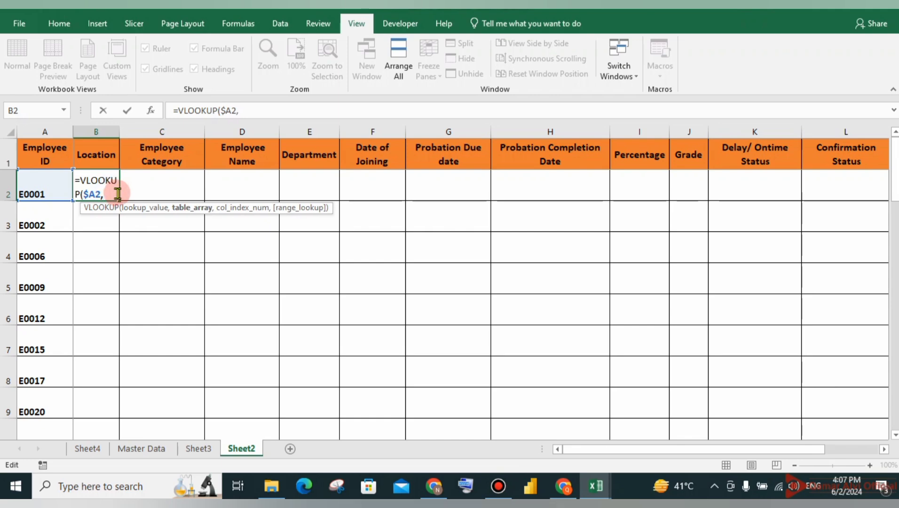
# Set the VLOOKUP's table array to the whole Master Data table, including headers, as Table1[#All]
pyautogui.click(141, 447)
pyautogui.scroll(1, 596, 353)
pyautogui.moveTo(896, 417); pyautogui.dragTo(895, 147)
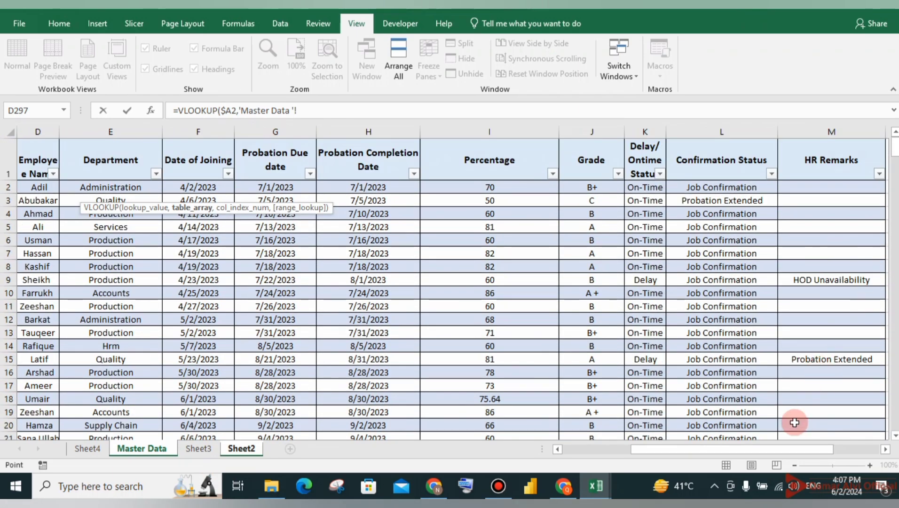
pyautogui.moveTo(780, 448); pyautogui.dragTo(626, 449)
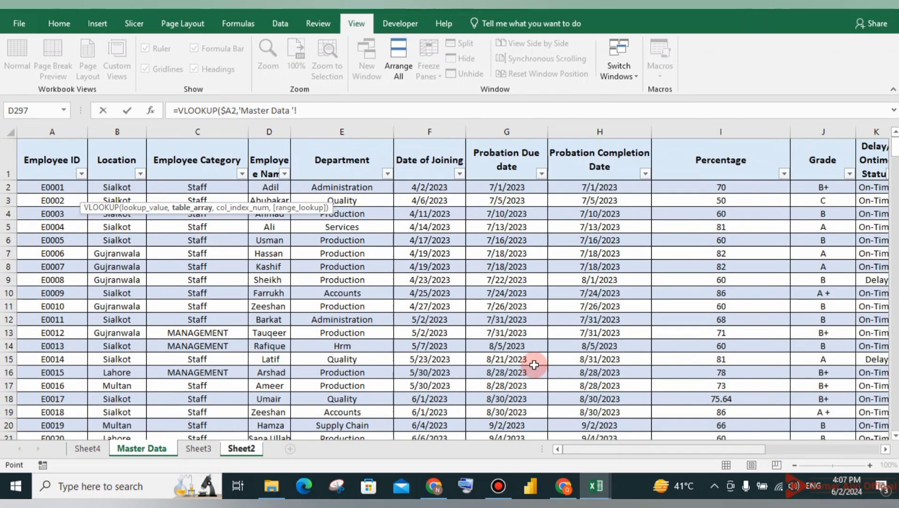
pyautogui.click(54, 169)
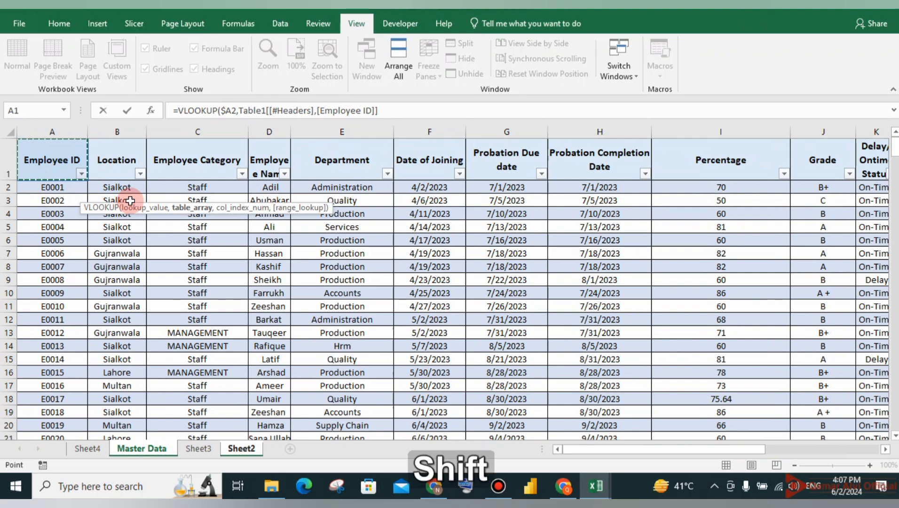
pyautogui.hotkey('ctrl', 'shift', 'Down')
pyautogui.hotkey('ctrl', 'shift', 'Right')
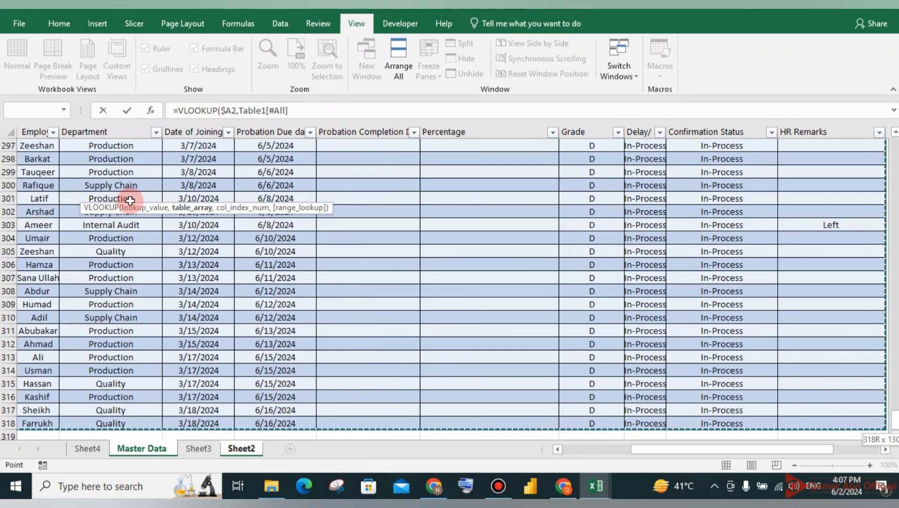
pyautogui.click(292, 110)
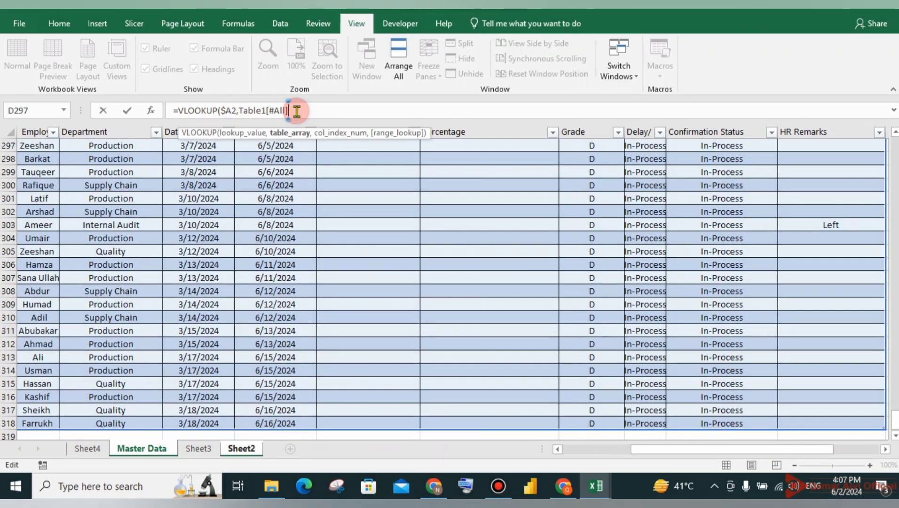
pyautogui.write(',')
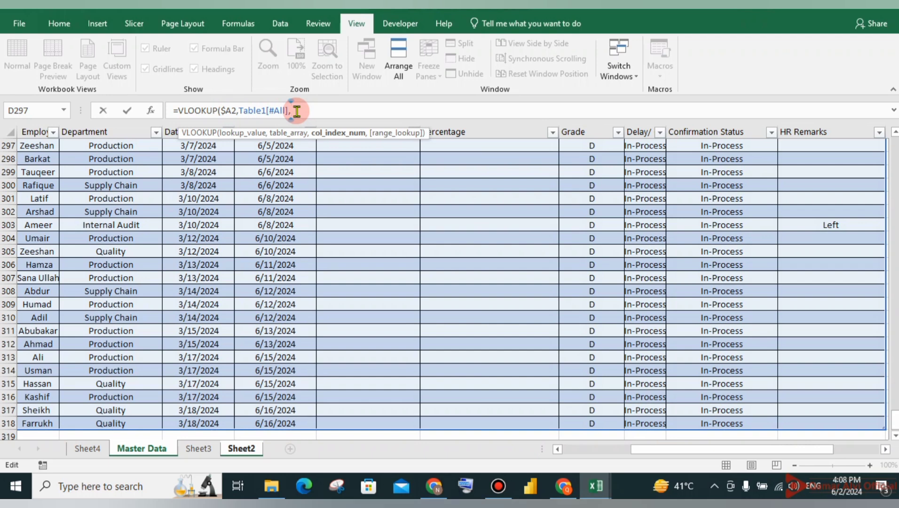
# Set the VLOOKUP's column index to COLUMN of the Location header cell in the Master Data table
pyautogui.write('c')
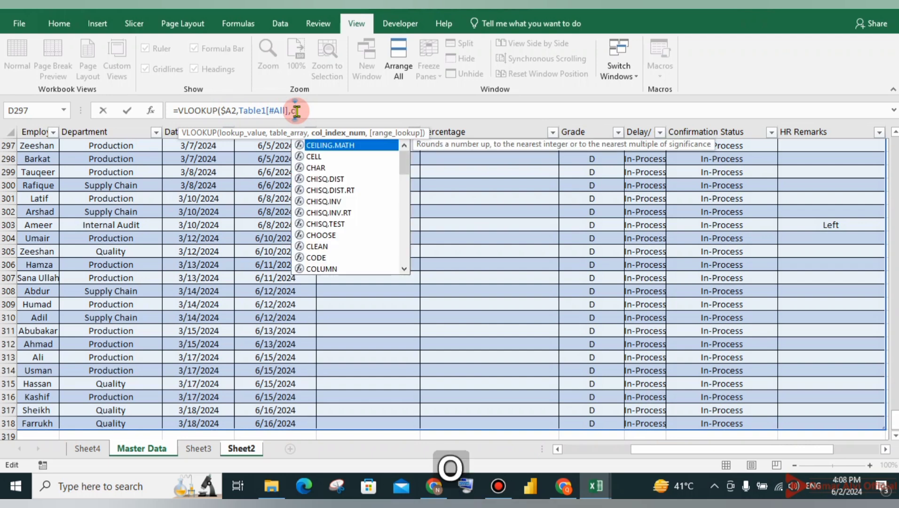
pyautogui.write('ol')
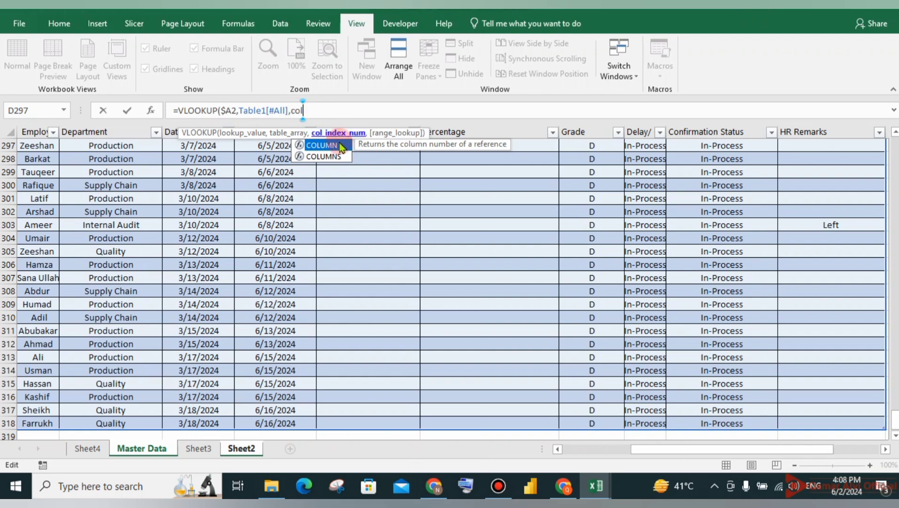
pyautogui.doubleClick(340, 146)
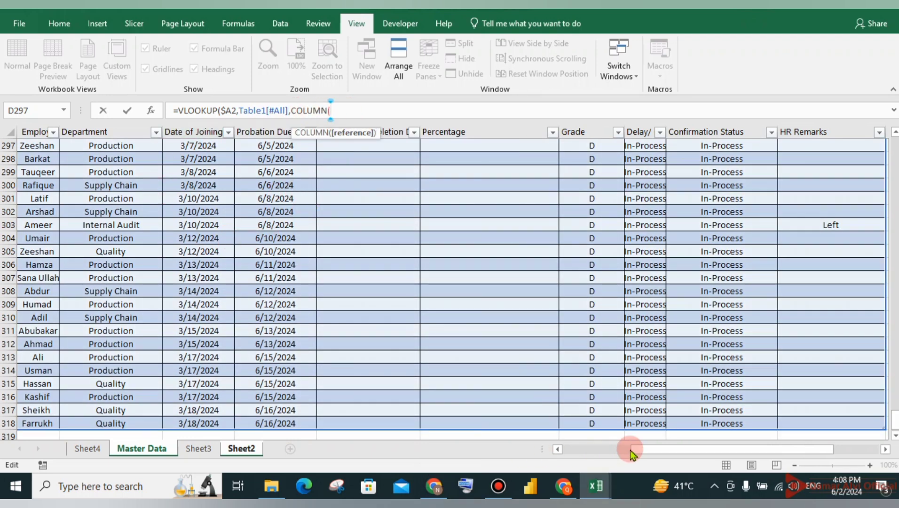
pyautogui.moveTo(656, 450); pyautogui.dragTo(549, 451)
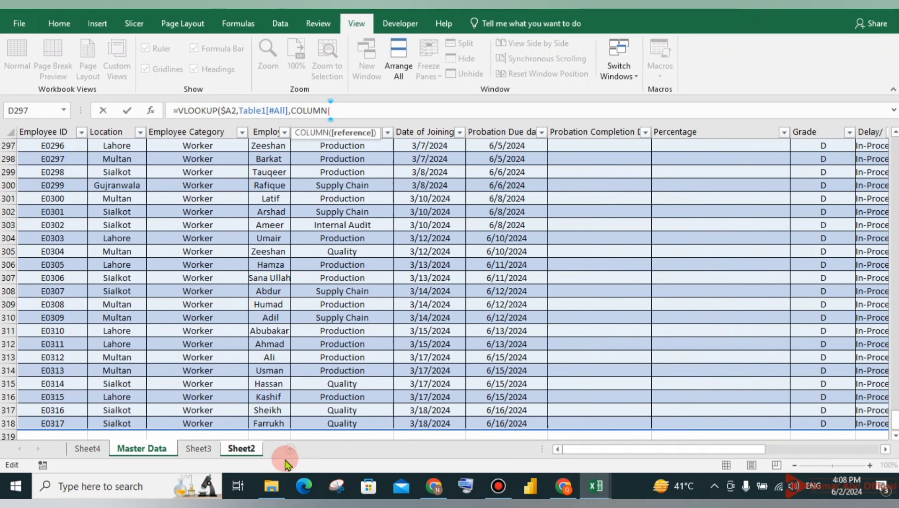
pyautogui.click(234, 447)
pyautogui.click(103, 180)
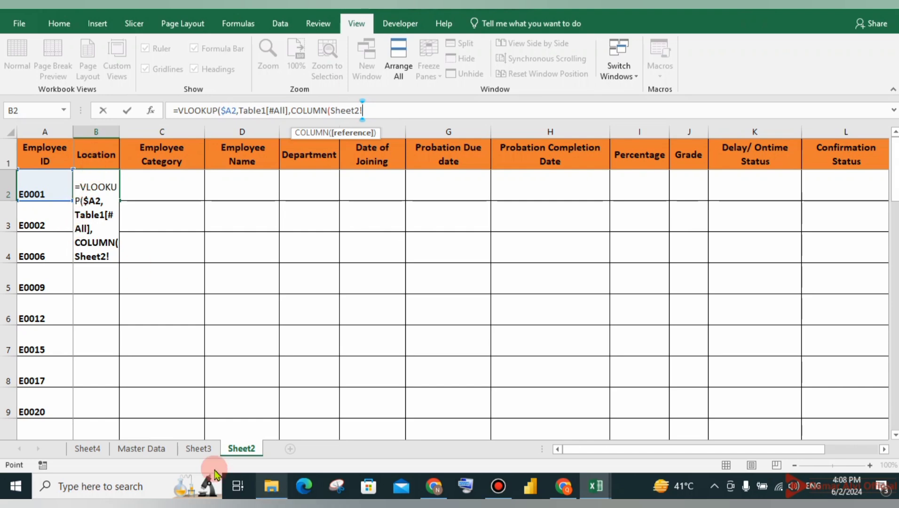
pyautogui.click(159, 446)
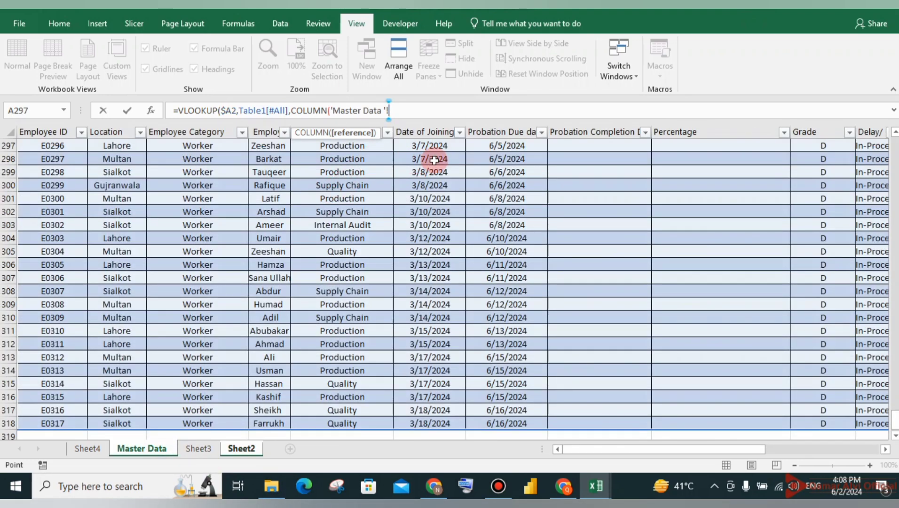
pyautogui.scroll(20, 120, 179)
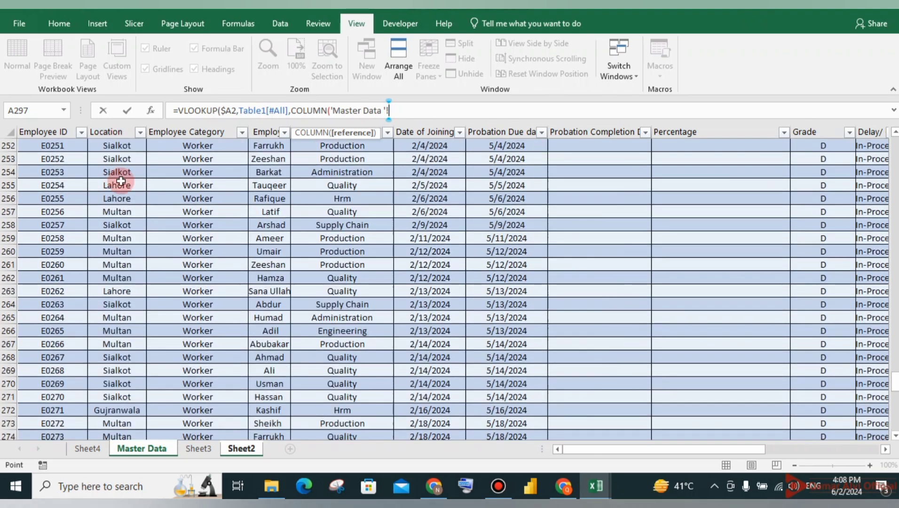
pyautogui.scroll(20, 122, 183)
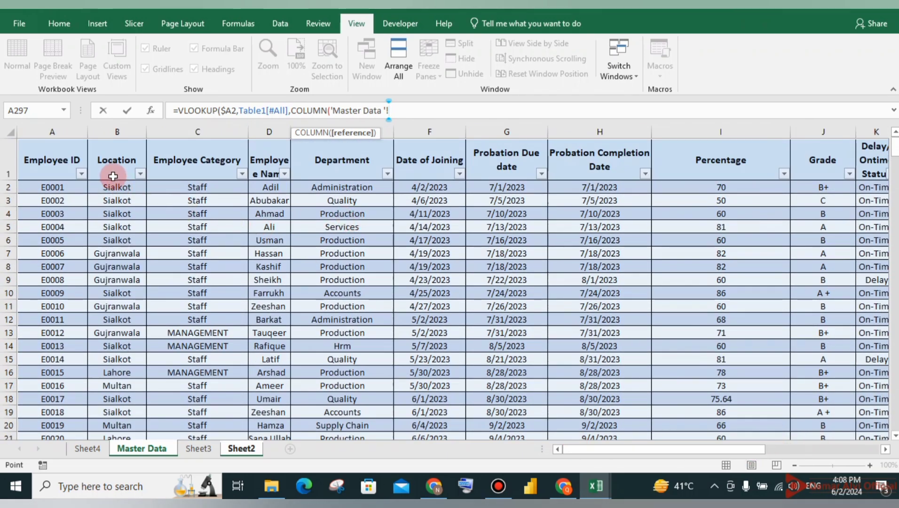
pyautogui.click(117, 162)
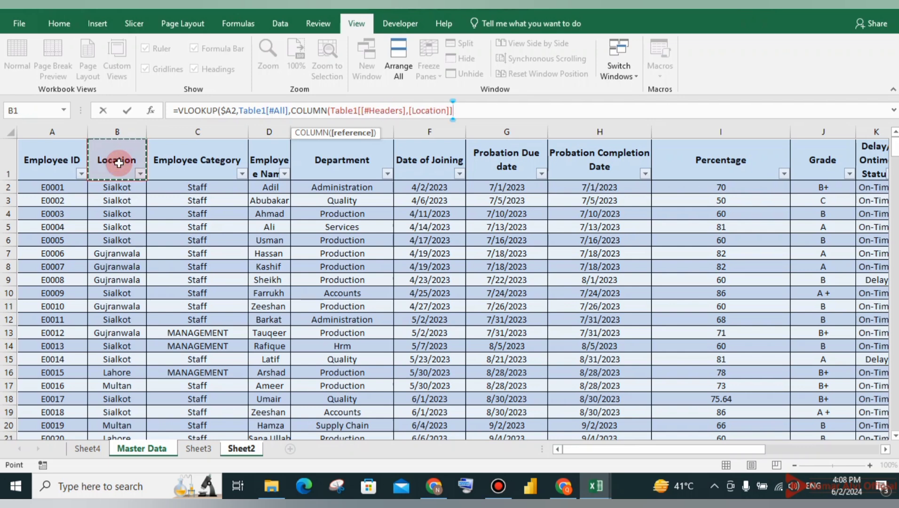
pyautogui.write(')')
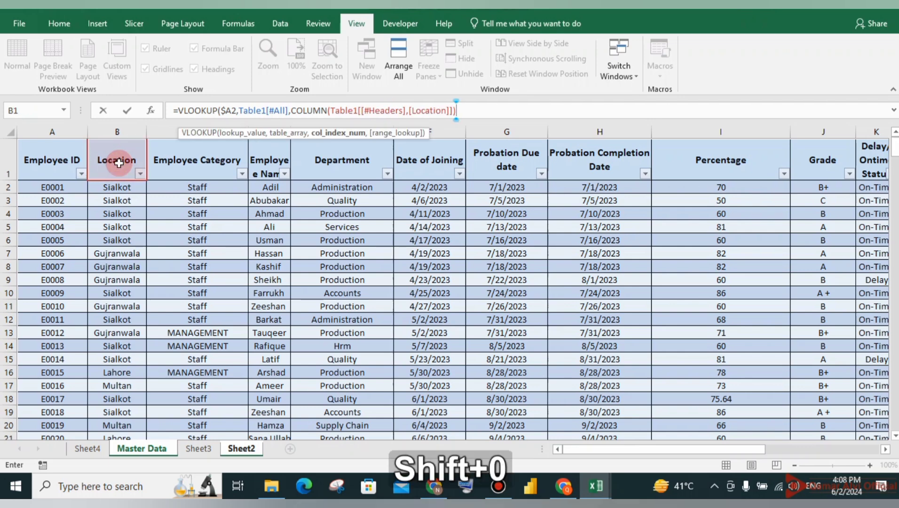
# Complete the Location VLOOKUP with 0 for an exact match and enter it in B2
pyautogui.write(',')
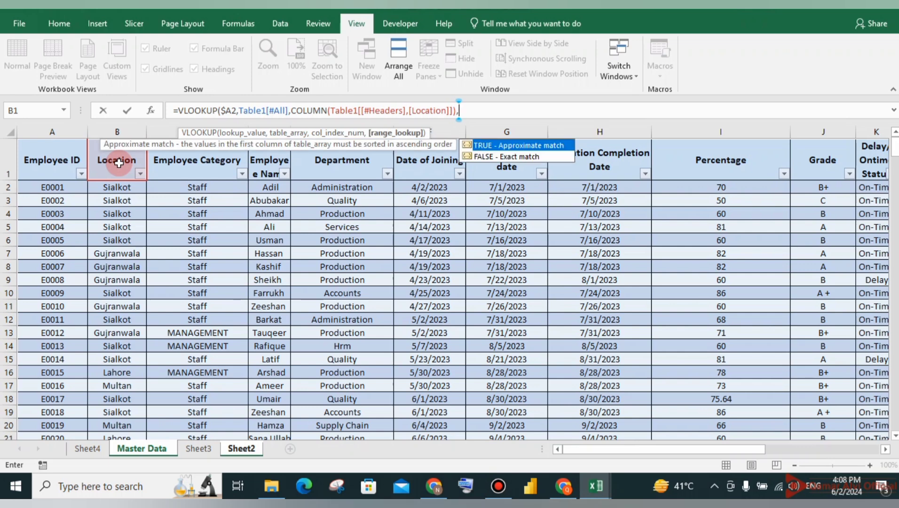
pyautogui.write('0)')
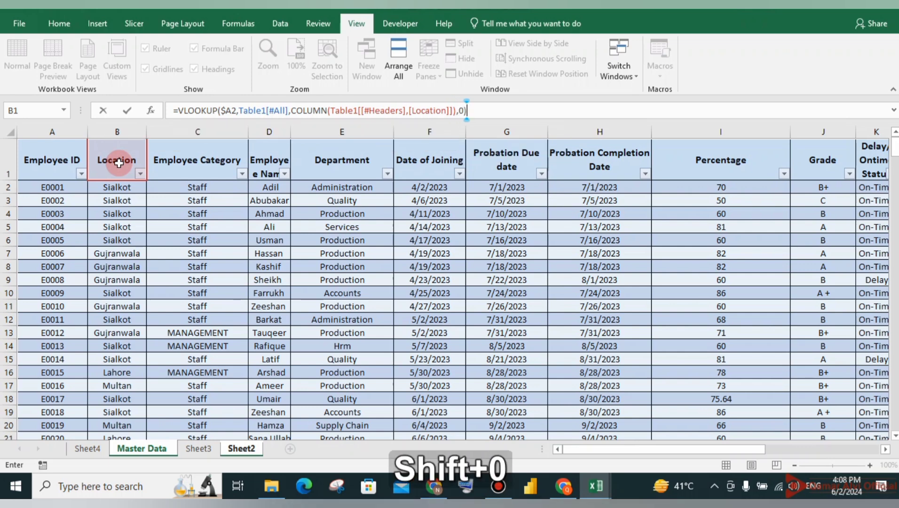
pyautogui.press('Return')
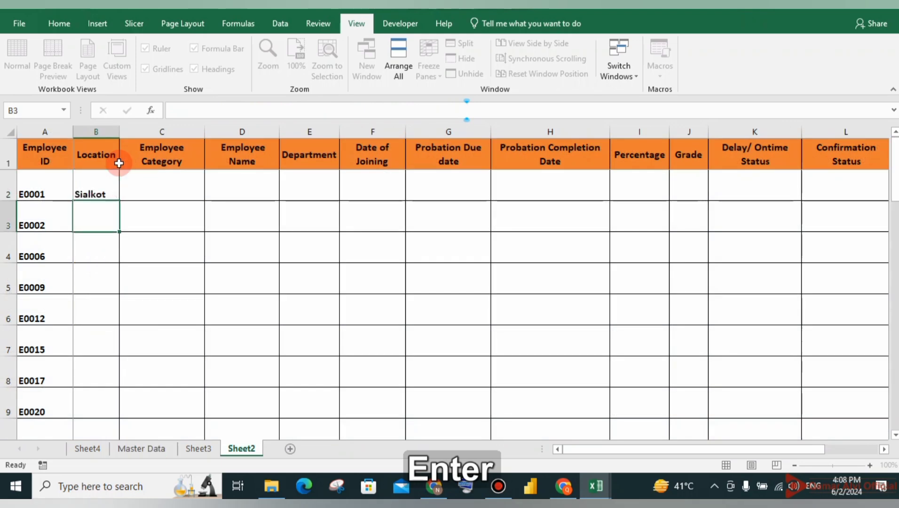
# Copy the Location VLOOKUP from B2 down its column and across row 2 as far as Grade in J2
pyautogui.click(107, 195)
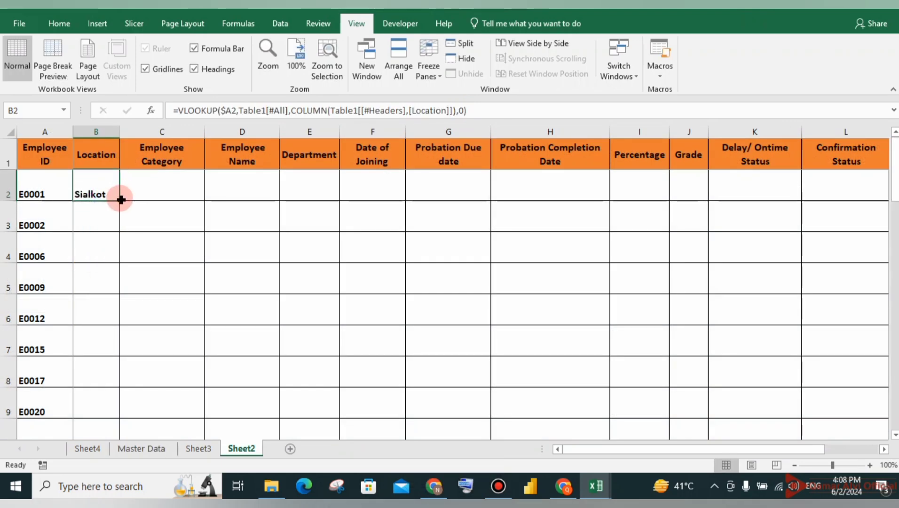
pyautogui.doubleClick(121, 199)
pyautogui.click(114, 199)
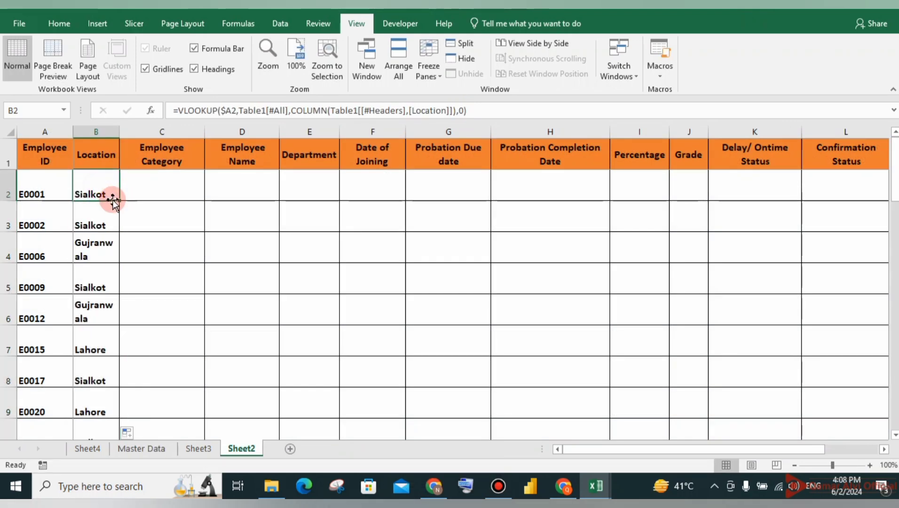
pyautogui.moveTo(118, 200); pyautogui.dragTo(703, 200)
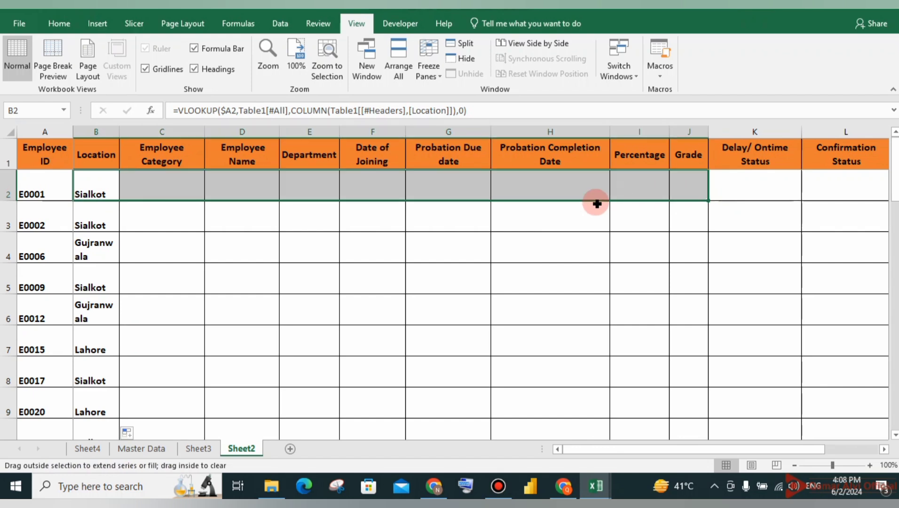
pyautogui.click(240, 243)
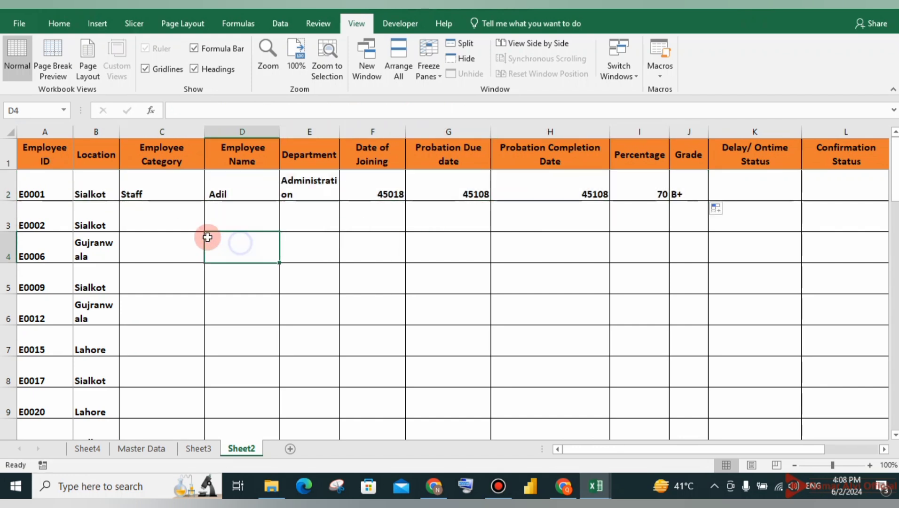
# Check the copied formulas for Employee Category, Employee Name and Department in row 2, and widen the Department column to about 16.86
pyautogui.click(174, 193)
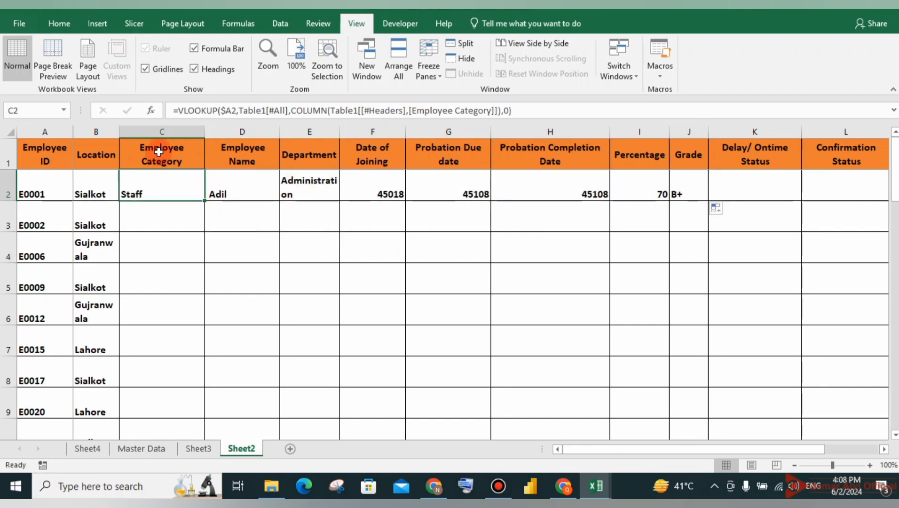
pyautogui.moveTo(158, 151); pyautogui.dragTo(157, 188)
pyautogui.click(153, 193)
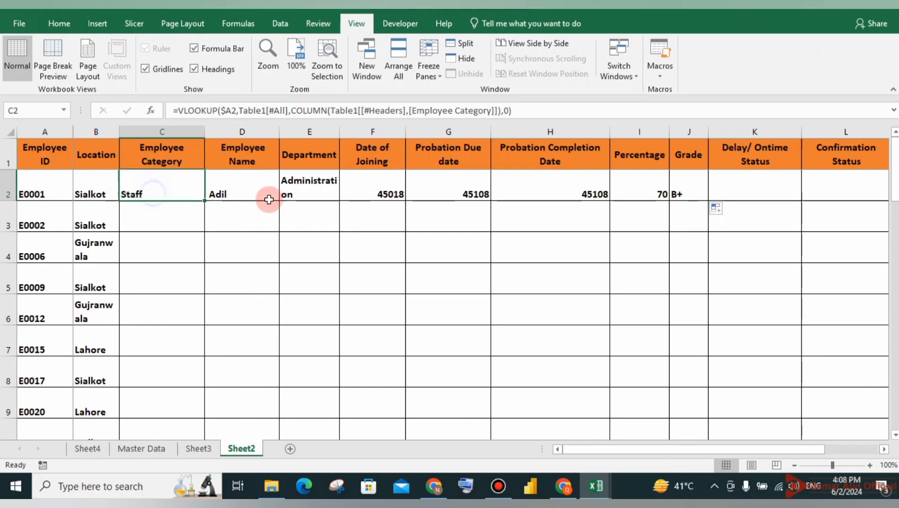
pyautogui.click(255, 154)
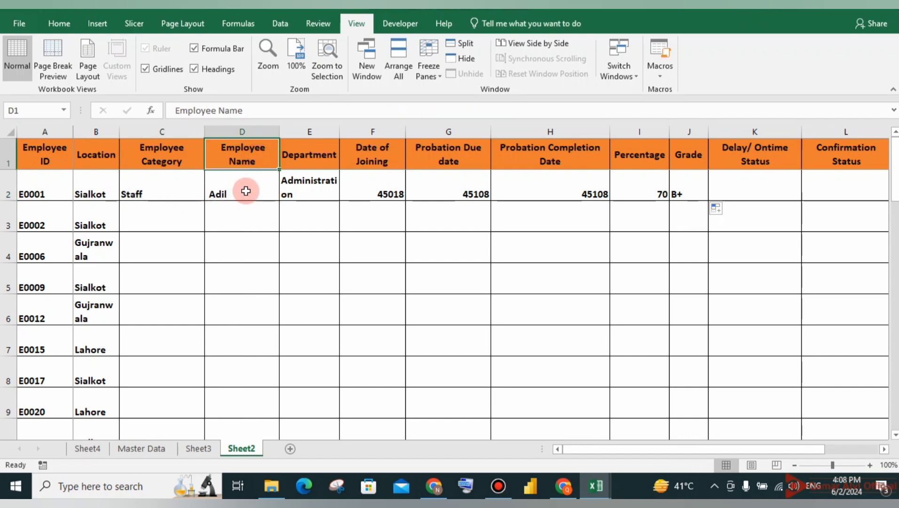
pyautogui.click(251, 191)
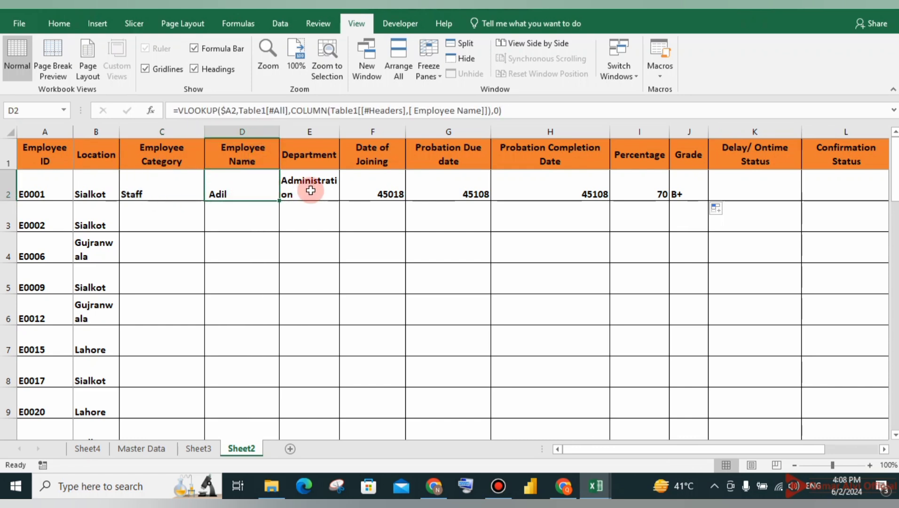
pyautogui.click(307, 187)
pyautogui.moveTo(340, 135); pyautogui.dragTo(361, 138)
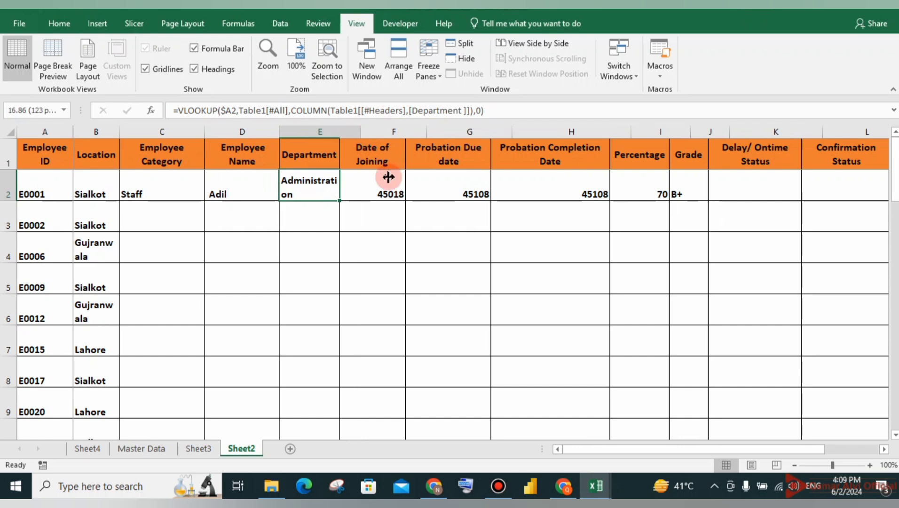
# Format the Date of Joining, Probation Due date and Probation Completion Date columns from row 2 down as Short Date
pyautogui.moveTo(395, 186); pyautogui.dragTo(522, 321)
pyautogui.scroll(5, 222, 255)
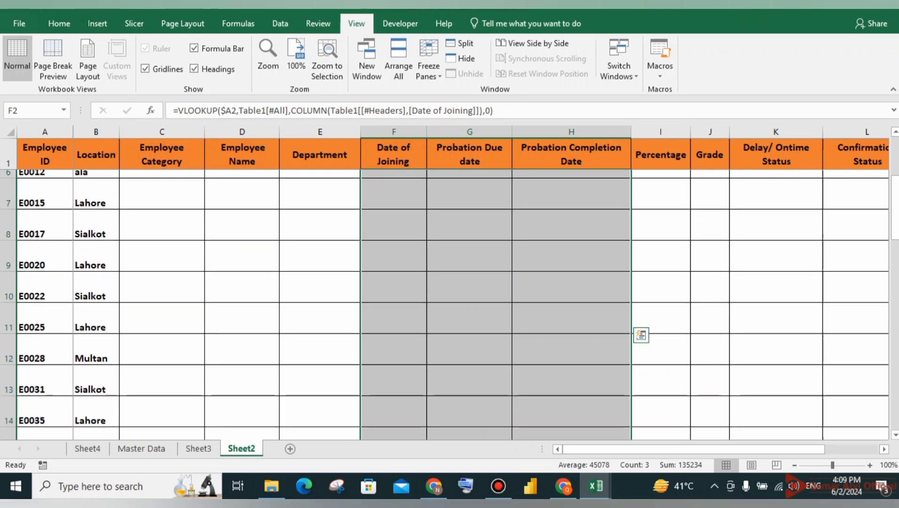
pyautogui.click(59, 23)
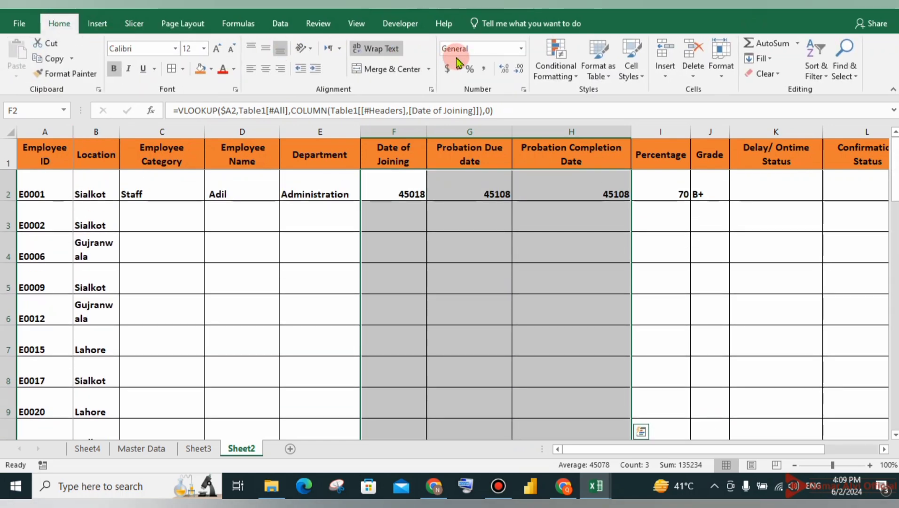
pyautogui.click(475, 48)
pyautogui.click(522, 49)
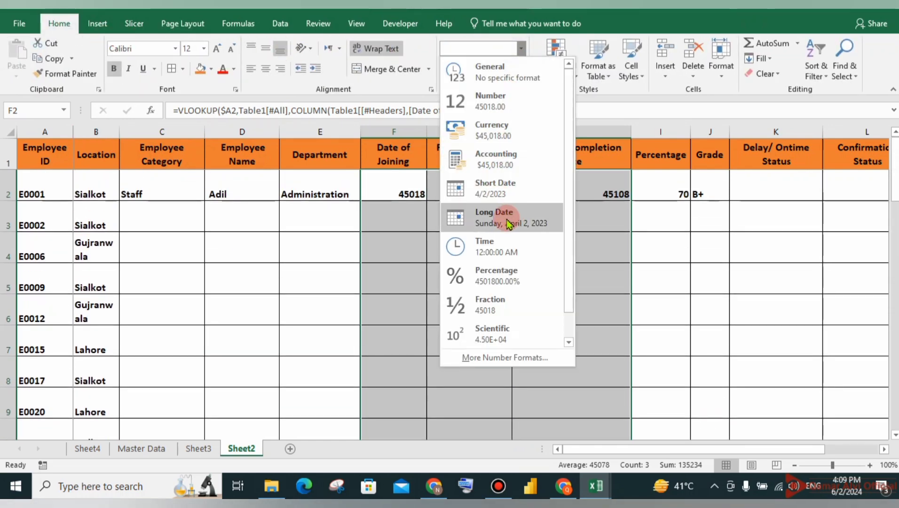
pyautogui.click(492, 189)
pyautogui.click(620, 257)
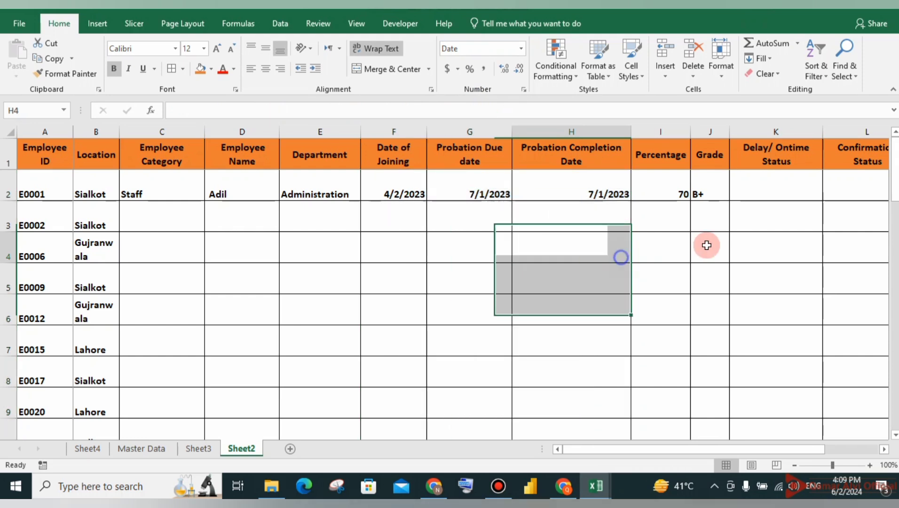
# Extend the lookup formula from Grade in J2 across row 2 through HR Remarks in M2
pyautogui.click(712, 191)
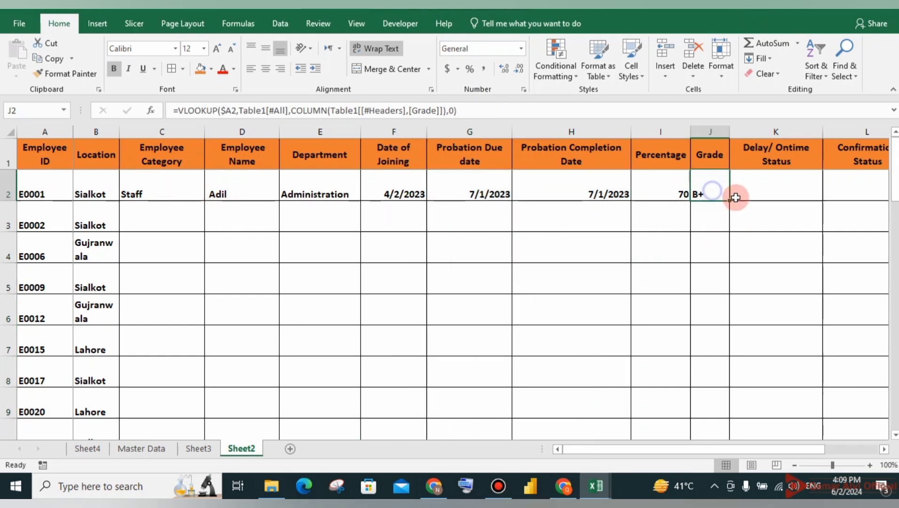
pyautogui.moveTo(731, 201); pyautogui.dragTo(821, 195)
pyautogui.moveTo(719, 449)
pyautogui.mouseDown()
pyautogui.moveTo(628, 446)
pyautogui.moveTo(727, 446)
pyautogui.mouseUp()
# Fill the row 2 lookup formulas in B2:M2 down to row 19
pyautogui.moveTo(817, 187); pyautogui.dragTo(112, 176)
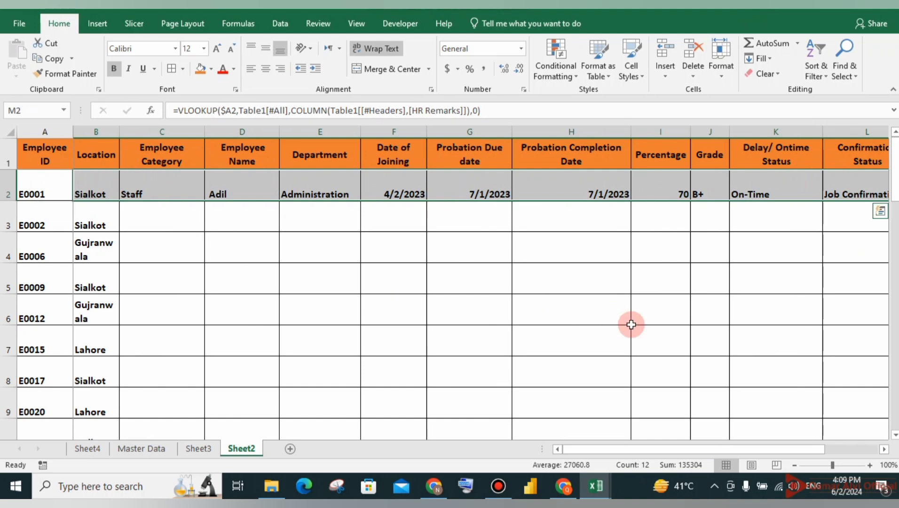
pyautogui.moveTo(634, 449); pyautogui.dragTo(729, 454)
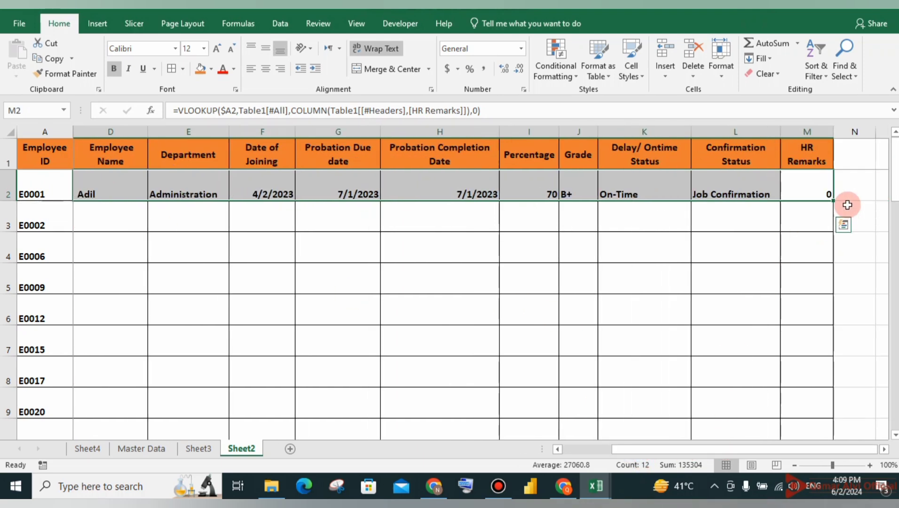
pyautogui.moveTo(834, 203); pyautogui.dragTo(773, 244)
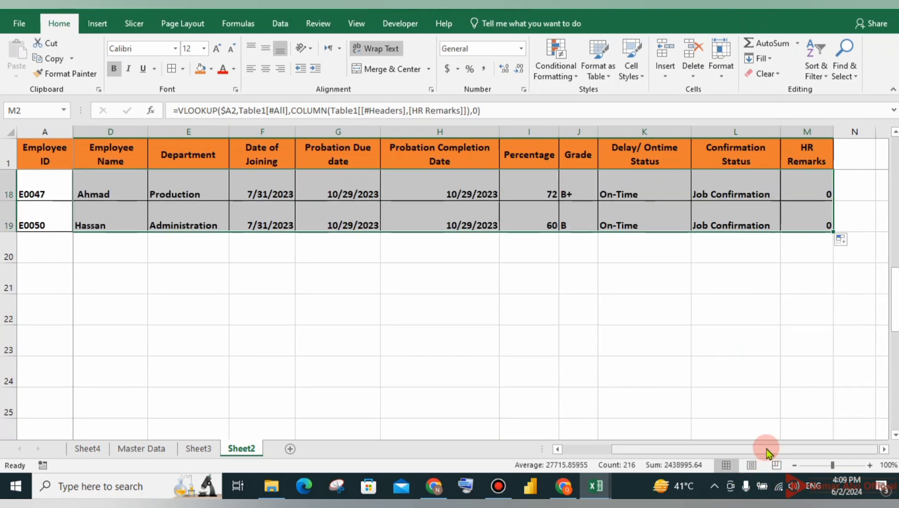
# Review the looked-up records across all columns, from the first employee down to the last one in row 19
pyautogui.moveTo(763, 450); pyautogui.dragTo(559, 451)
pyautogui.scroll(6, 126, 283)
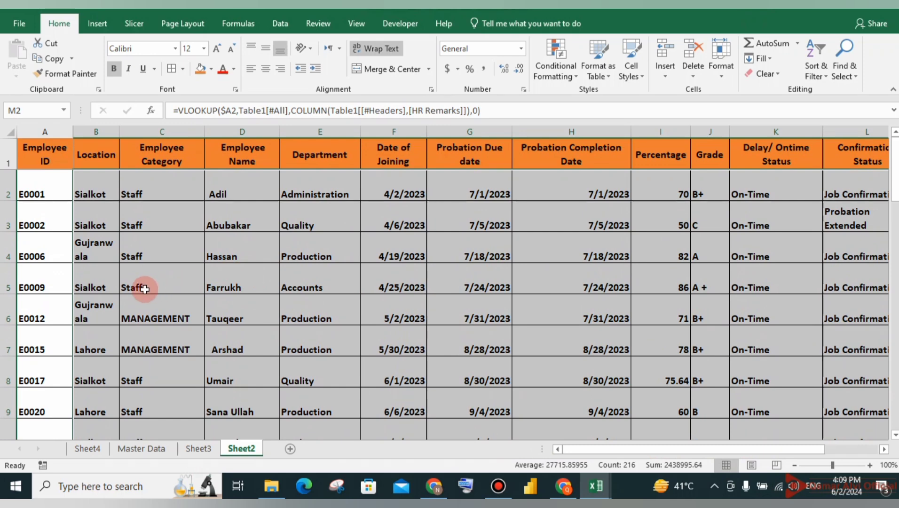
pyautogui.scroll(-6, 153, 287)
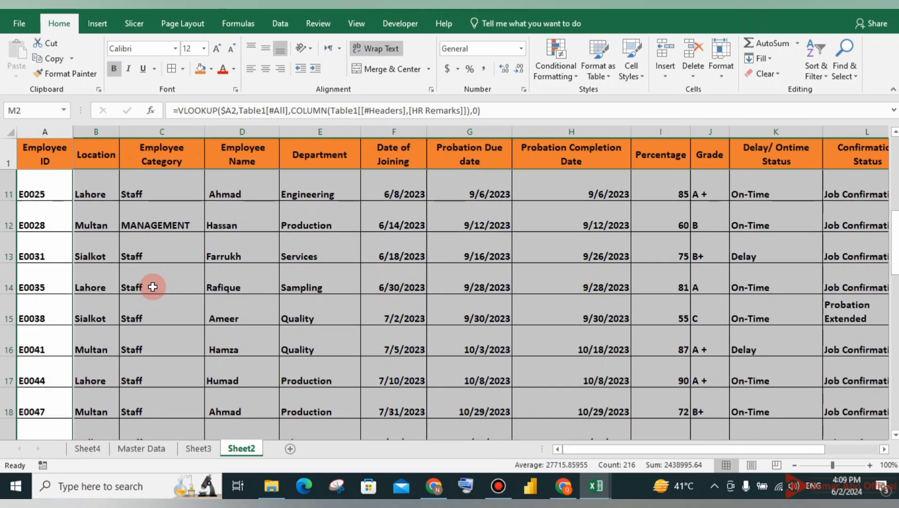
pyautogui.scroll(3, 153, 287)
pyautogui.scroll(-3, 153, 287)
pyautogui.scroll(3, 146, 282)
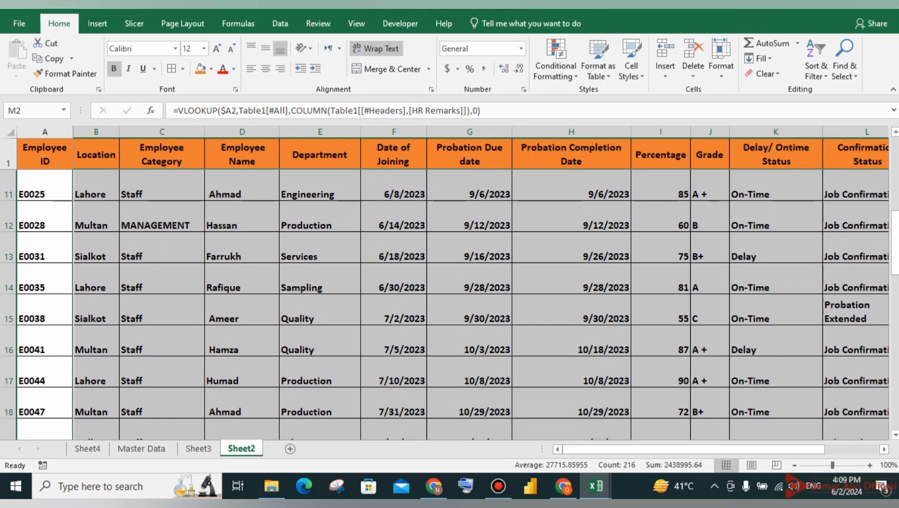
pyautogui.moveTo(894, 242); pyautogui.dragTo(896, 278)
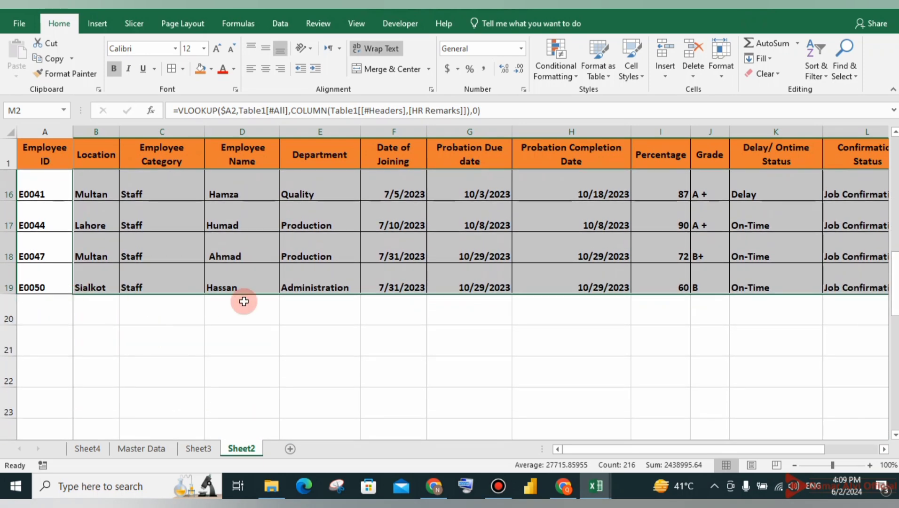
pyautogui.click(341, 285)
pyautogui.click(141, 306)
pyautogui.click(94, 305)
pyautogui.click(47, 280)
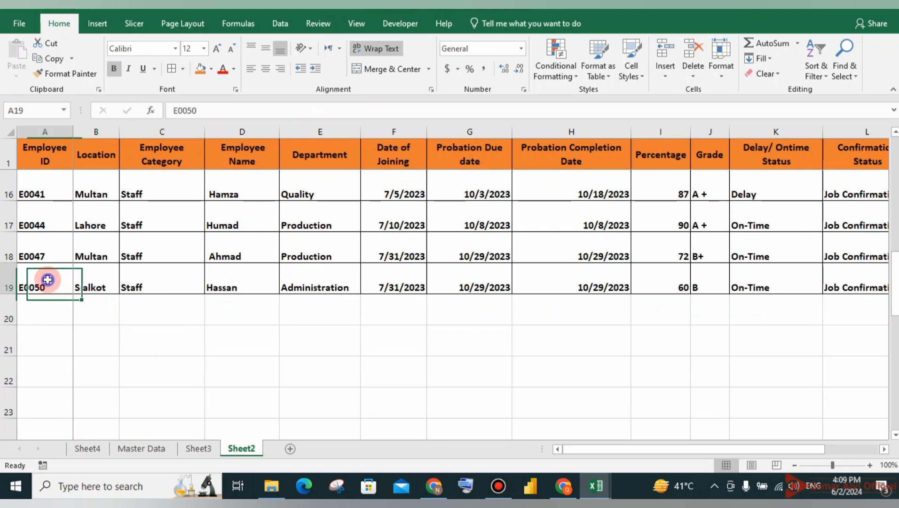
# Filter the Master Data table's Employee ID column to the ID shown in A19 of Sheet2
pyautogui.click(147, 452)
pyautogui.click(82, 173)
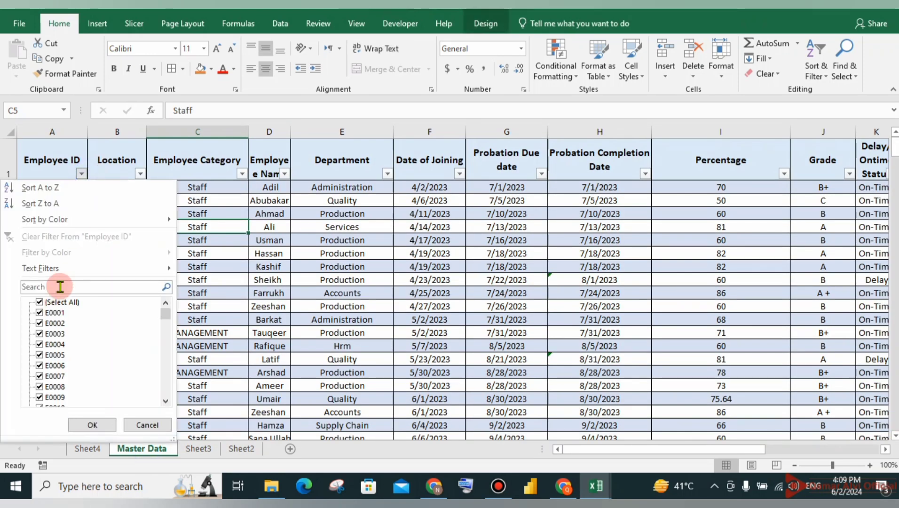
pyautogui.write('E0050')
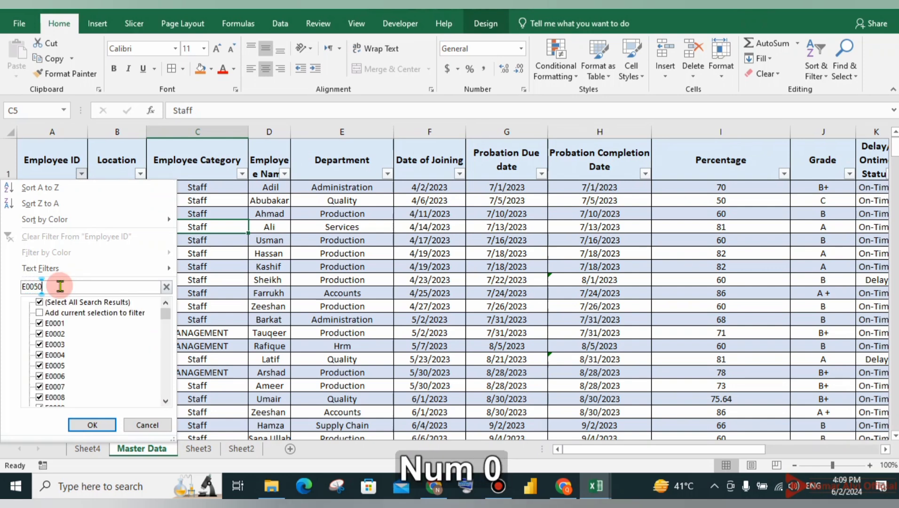
pyautogui.press('Return')
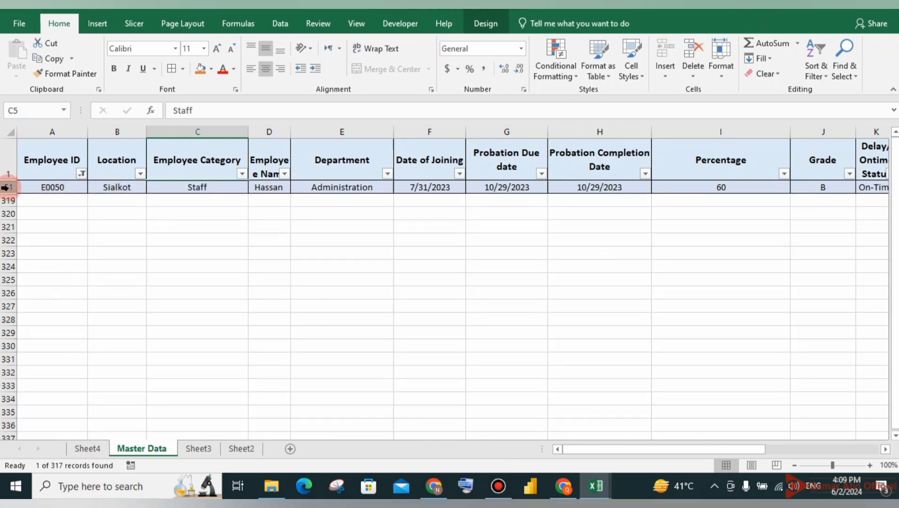
# Copy the filtered employee's entire row from Master Data and paste it into row 21 of Sheet2
pyautogui.click(6, 188)
pyautogui.hotkey('ctrl', 'c')
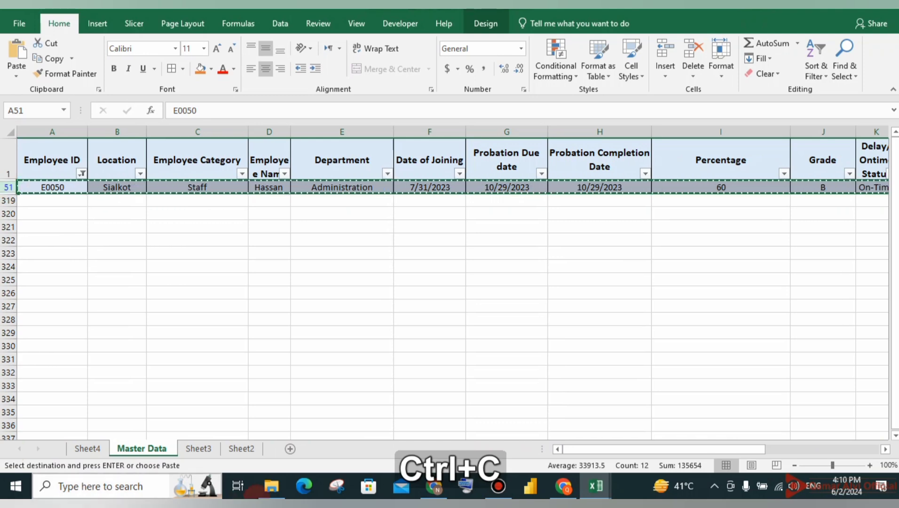
pyautogui.click(251, 449)
pyautogui.click(54, 294)
pyautogui.click(20, 339)
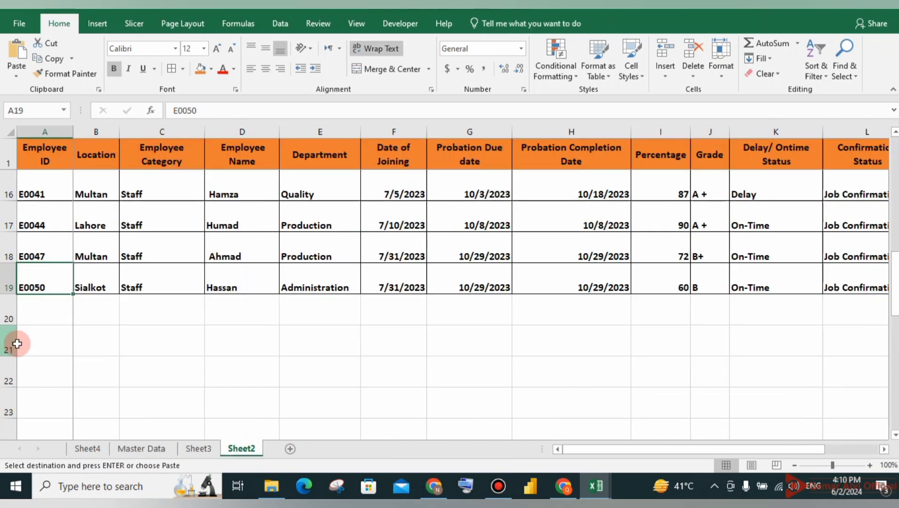
pyautogui.hotkey('ctrl', 'v')
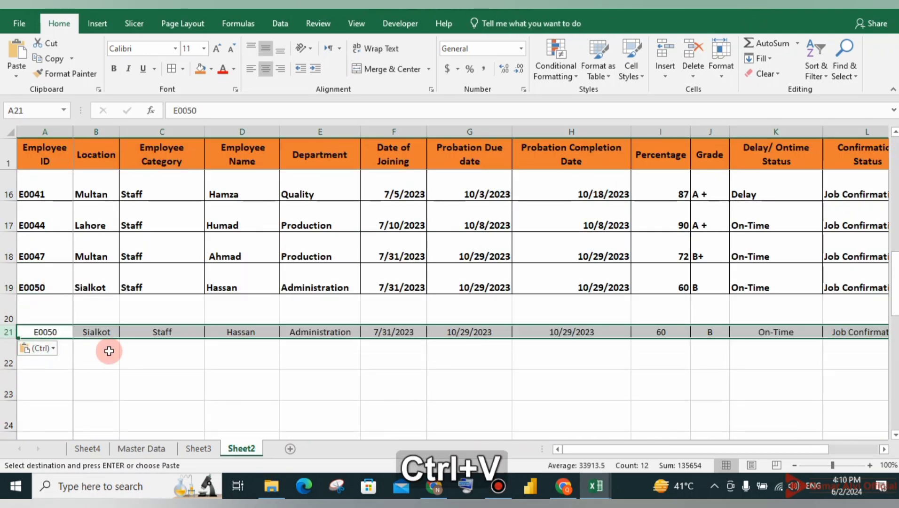
# Reduce the height of empty row 20 to bring the pasted record closer to row 19
pyautogui.click(174, 358)
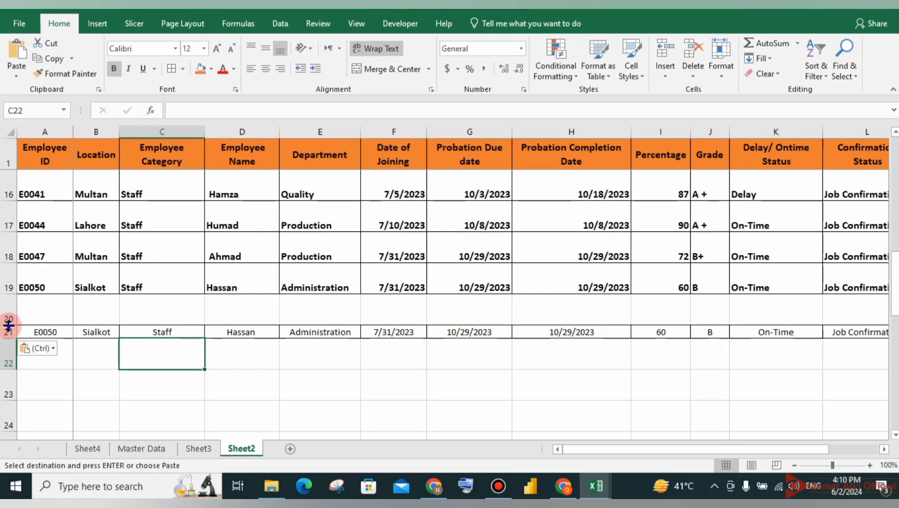
pyautogui.moveTo(8, 325); pyautogui.dragTo(10, 309)
pyautogui.click(293, 355)
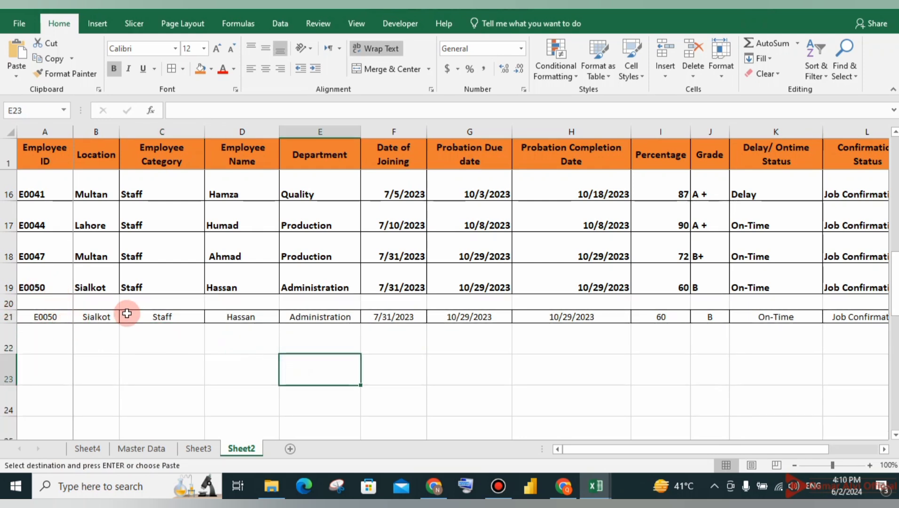
# Compare the lookup results in row 19 with the pasted record in row 21 through HR Remarks, and open Sheet4
pyautogui.moveTo(601, 454); pyautogui.dragTo(653, 457)
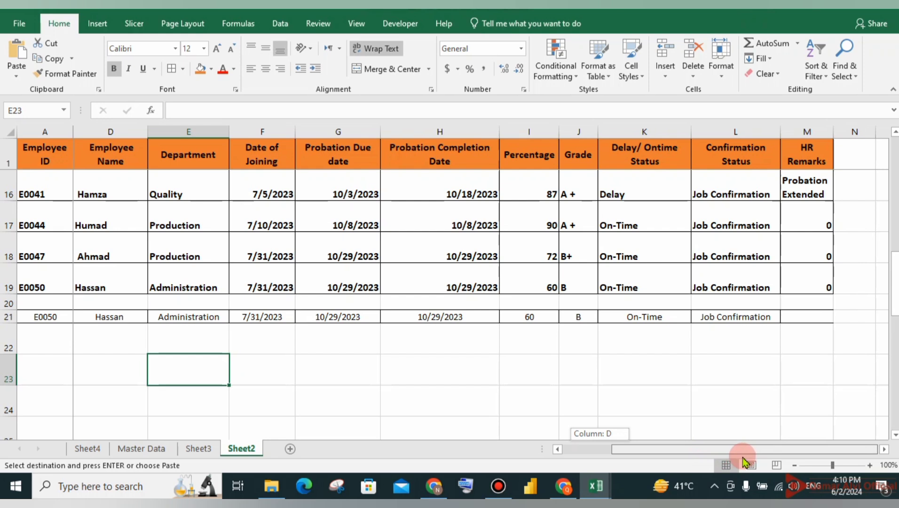
pyautogui.moveTo(727, 465); pyautogui.dragTo(517, 386)
pyautogui.click(567, 361)
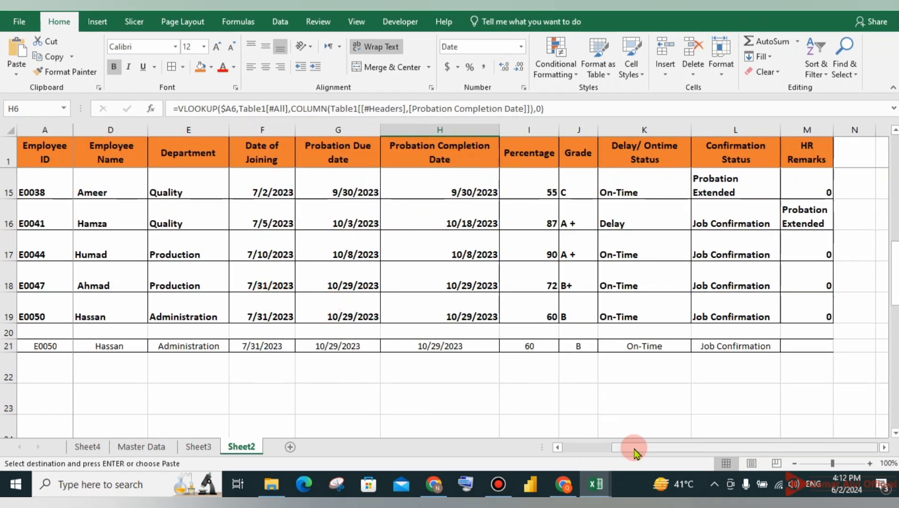
pyautogui.moveTo(638, 454); pyautogui.dragTo(552, 450)
pyautogui.scroll(5, 265, 329)
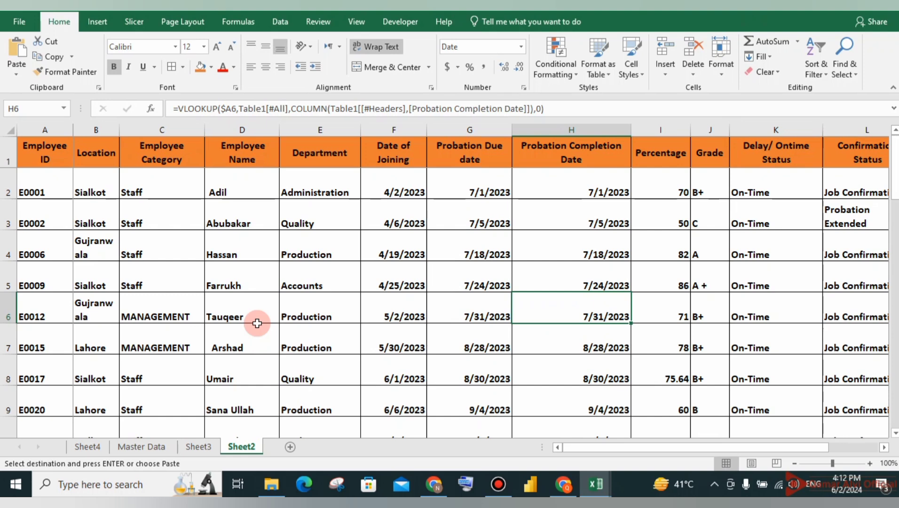
pyautogui.click(85, 446)
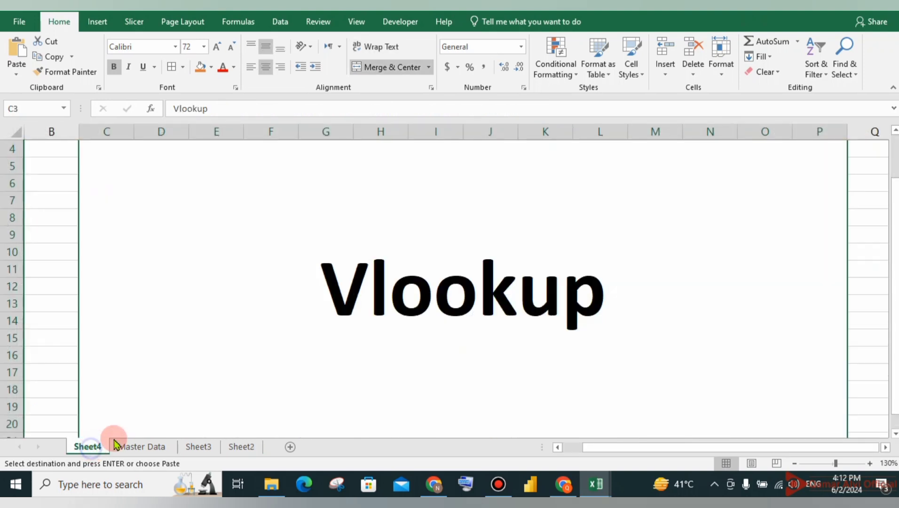